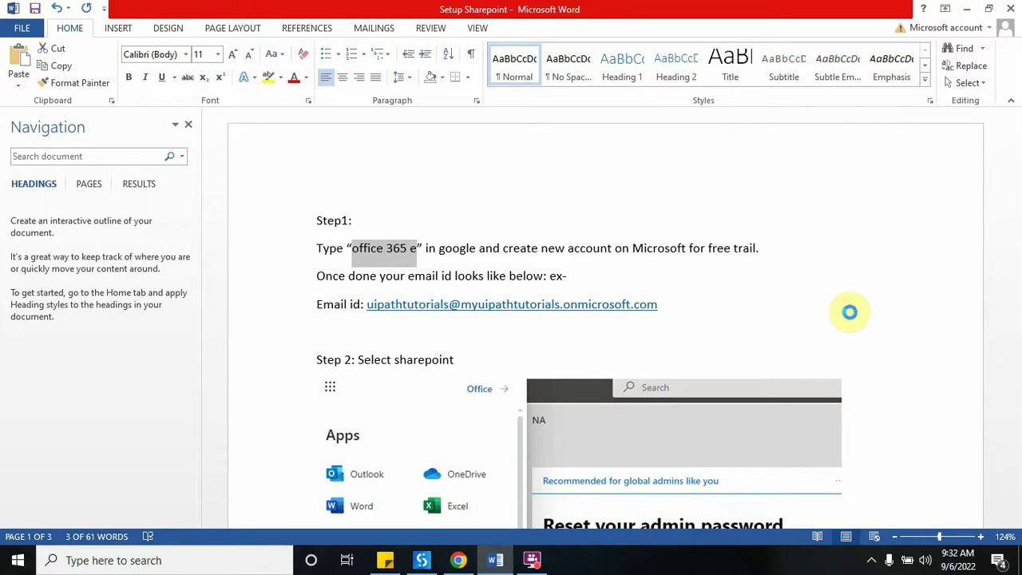
- Switch to Chrome, search Google for "office 365 e" in a new tab, and locate the Office 365 E3 result
{"action": "left_click", "coordinate": [469, 565]}
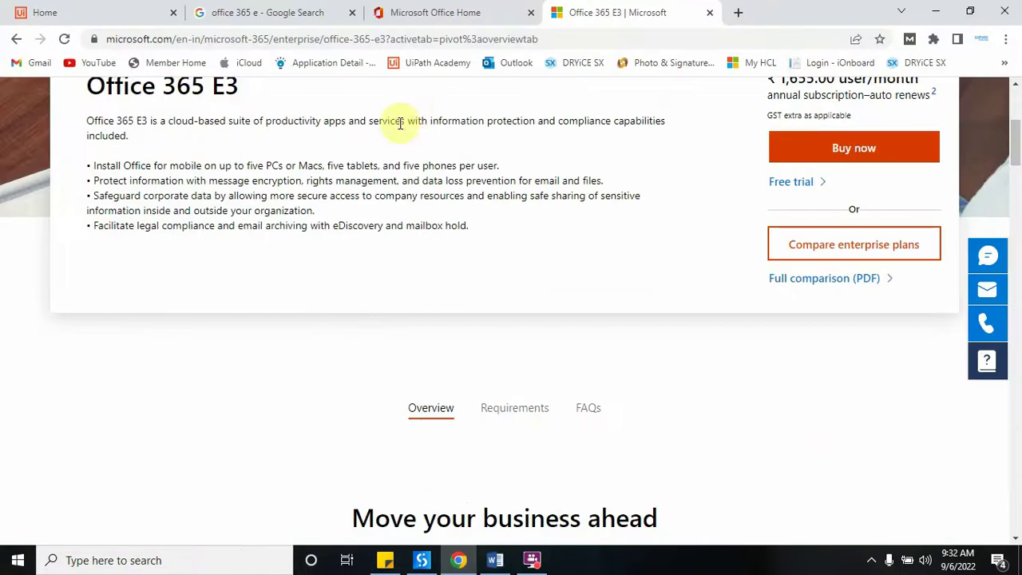
{"action": "left_click", "coordinate": [447, 12]}
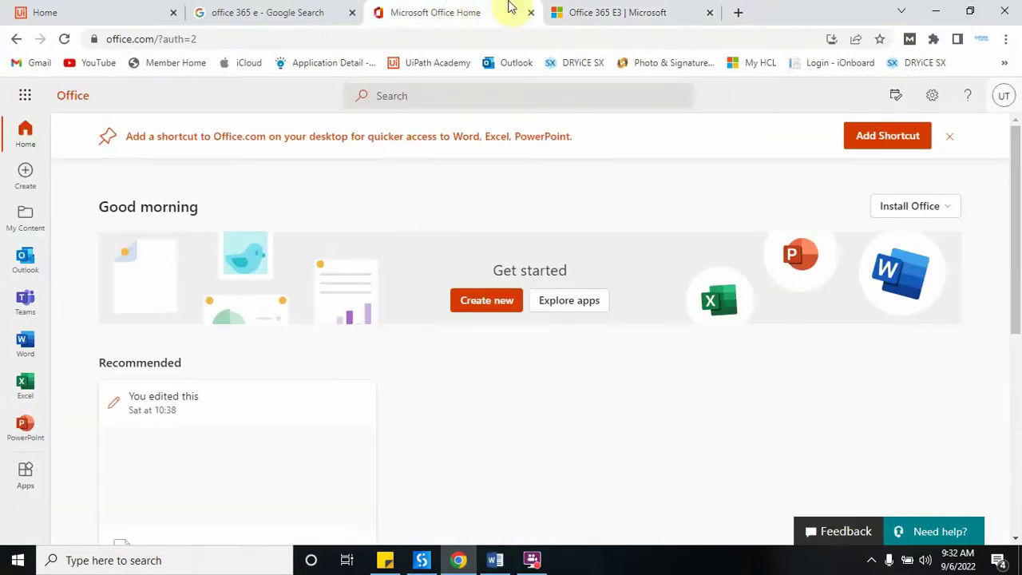
{"action": "left_click", "coordinate": [581, 8]}
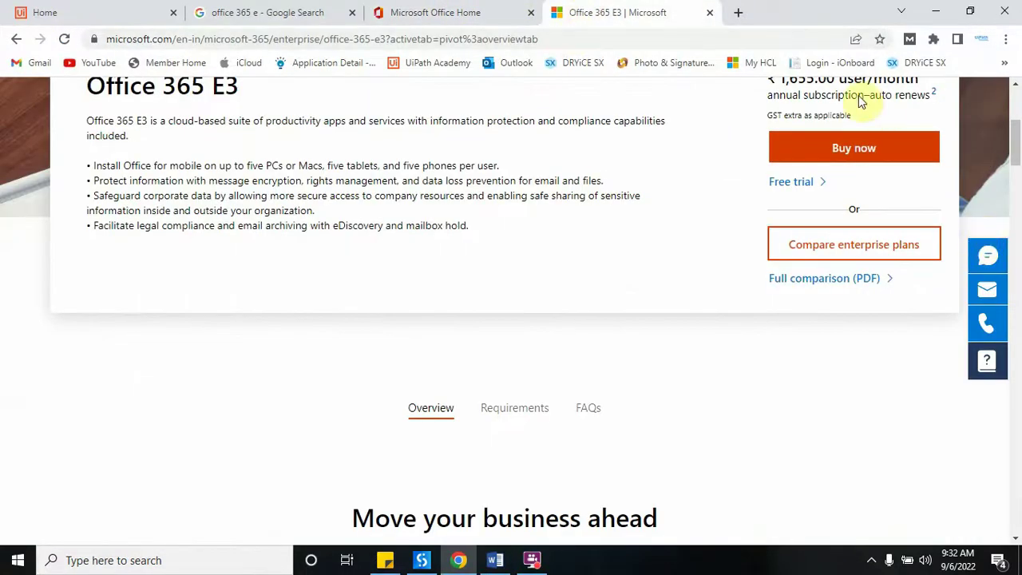
{"action": "left_click", "coordinate": [740, 14]}
{"action": "type", "text": "go"}
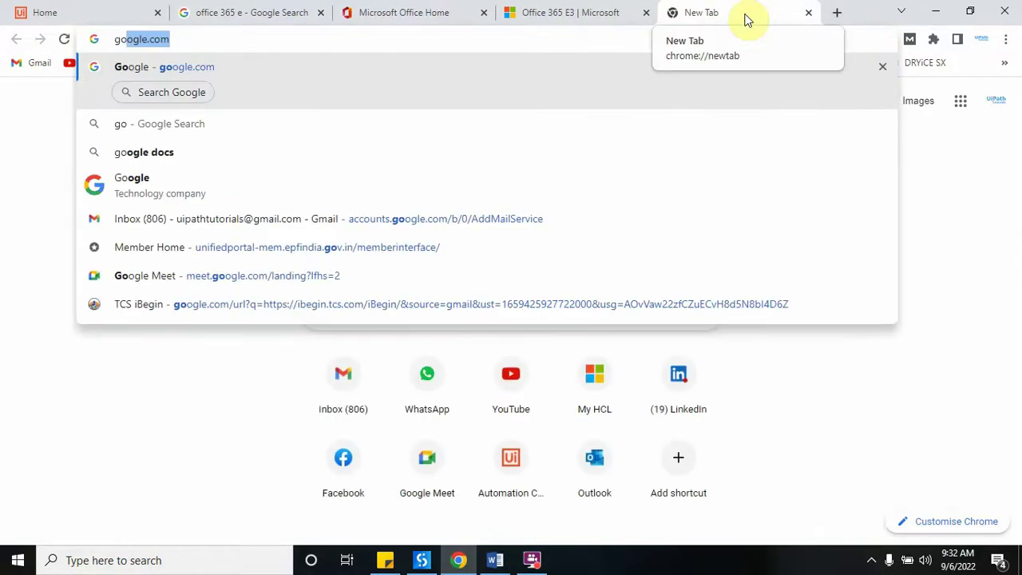
{"action": "key", "text": "Return"}
{"action": "type", "text": "office 365 e"}
{"action": "left_click", "coordinate": [459, 288]}
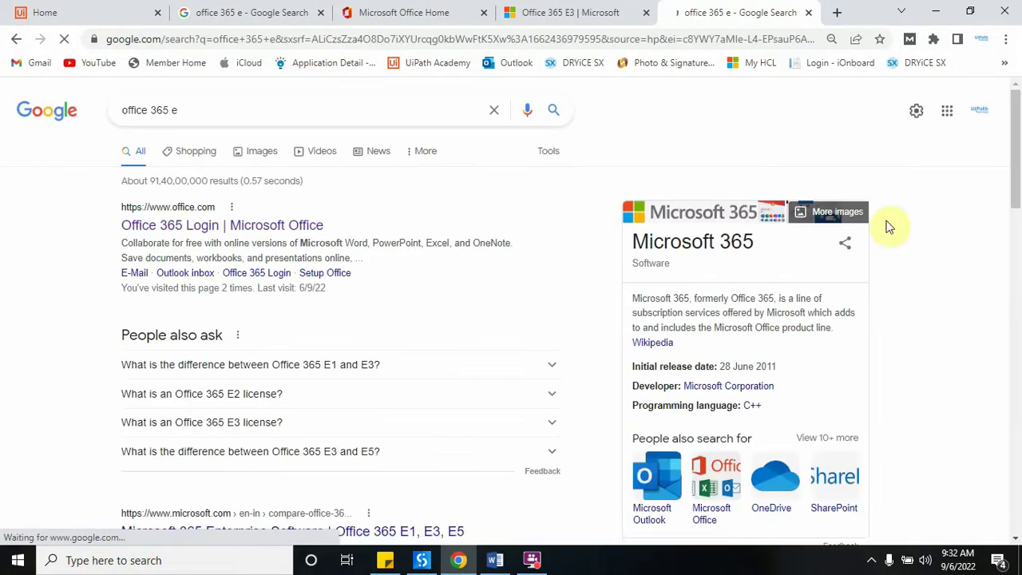
{"action": "left_click_drag", "start_coordinate": [1015, 159], "coordinate": [1012, 251]}
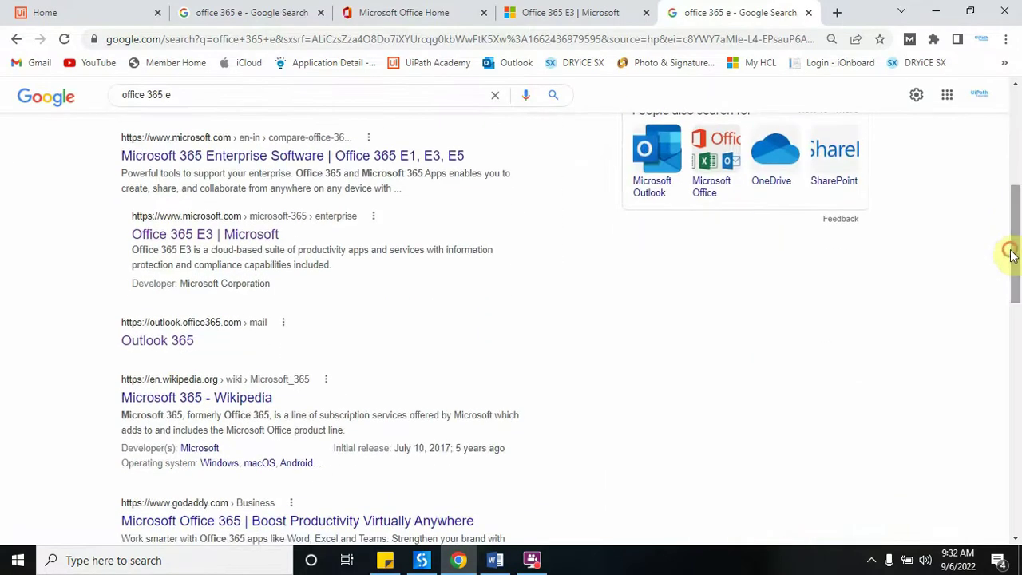
{"action": "left_click", "coordinate": [185, 240]}
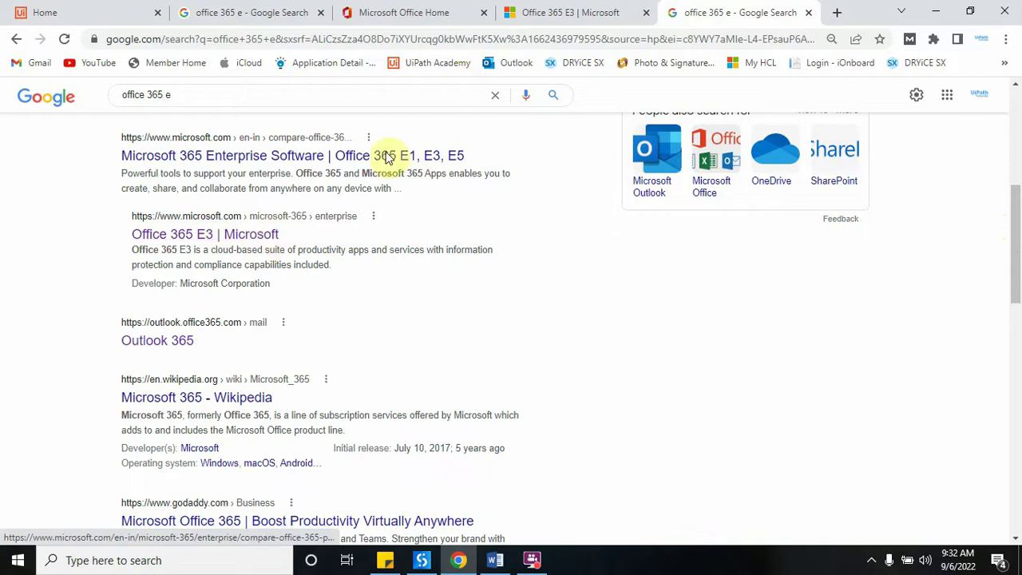
- Close the Google search page and open the free trial sign-up from the Office 365 E3 product page
{"action": "left_click", "coordinate": [589, 10]}
{"action": "left_click", "coordinate": [808, 13]}
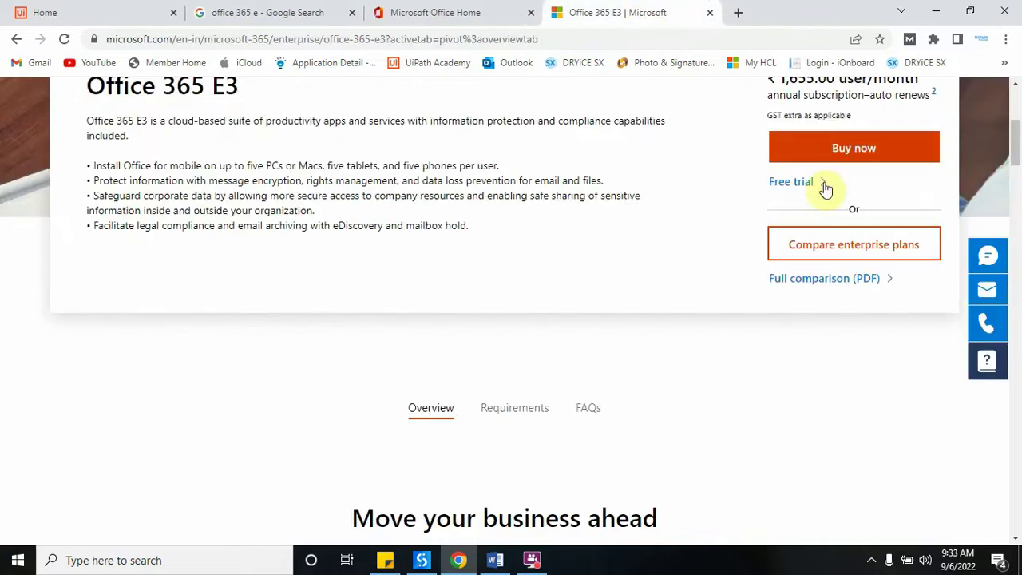
{"action": "scroll", "coordinate": [1016, 144], "scroll_direction": "up", "scroll_amount": 2}
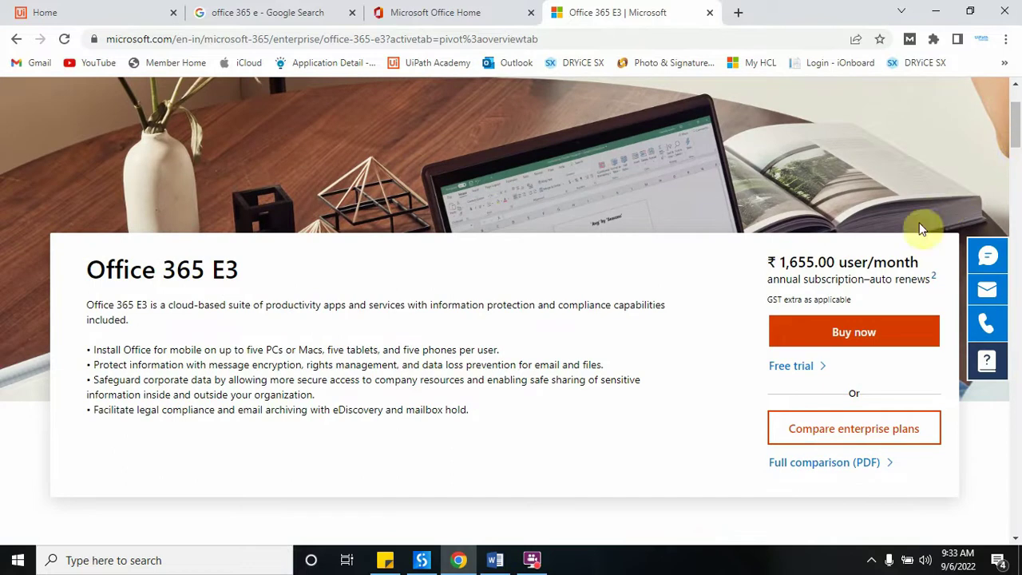
{"action": "left_click", "coordinate": [788, 369]}
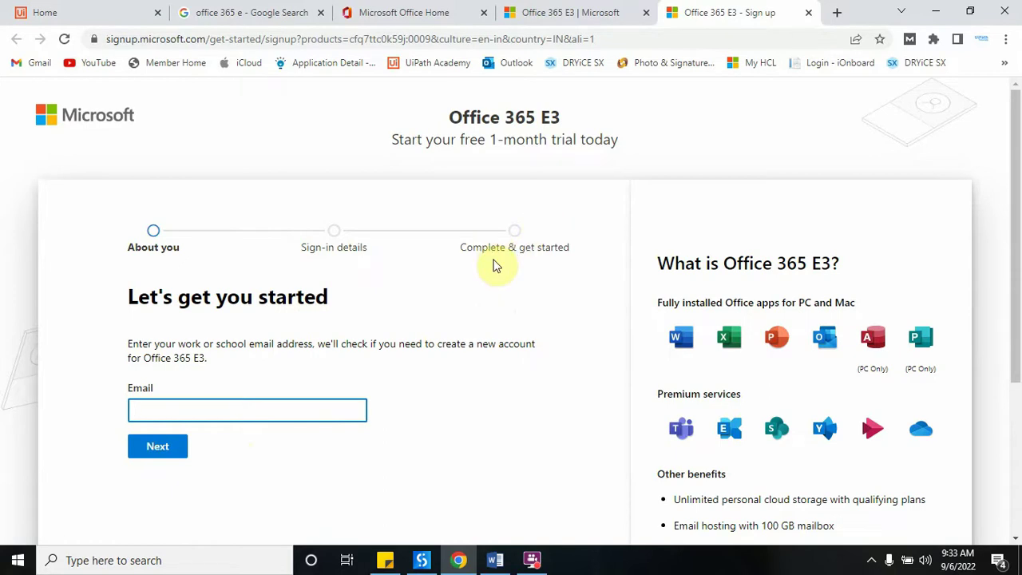
- Switch to the Setup Sharepoint document in Word and highlight the example email address under Step1
{"action": "left_click", "coordinate": [494, 558]}
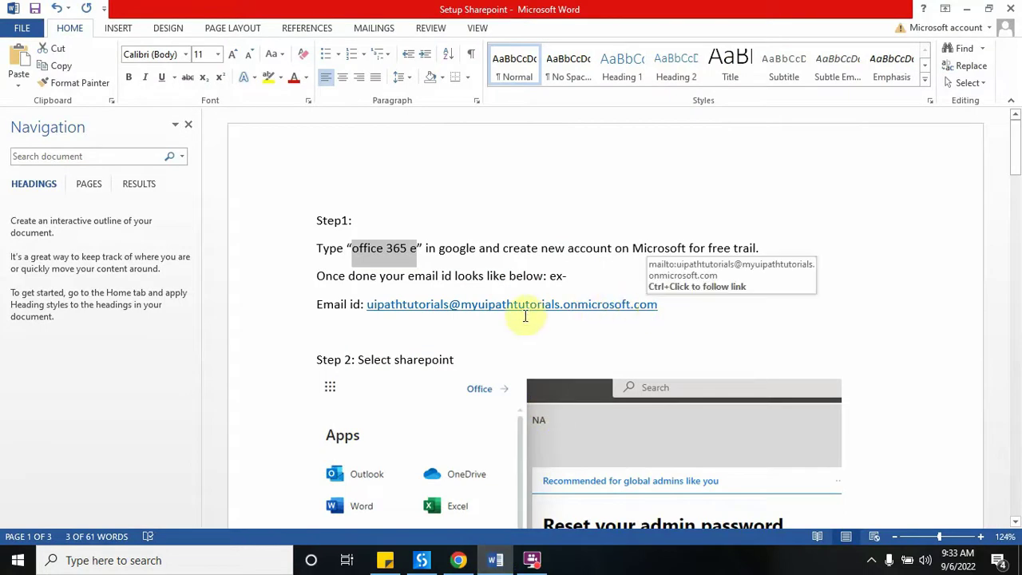
{"action": "left_click_drag", "start_coordinate": [366, 304], "coordinate": [559, 304]}
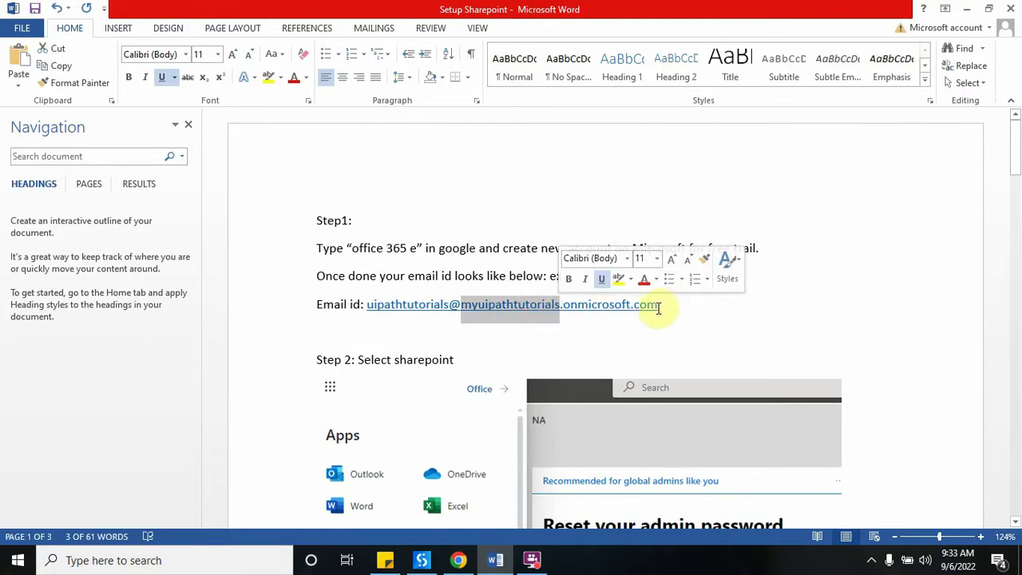
{"action": "left_click_drag", "start_coordinate": [657, 304], "coordinate": [363, 308]}
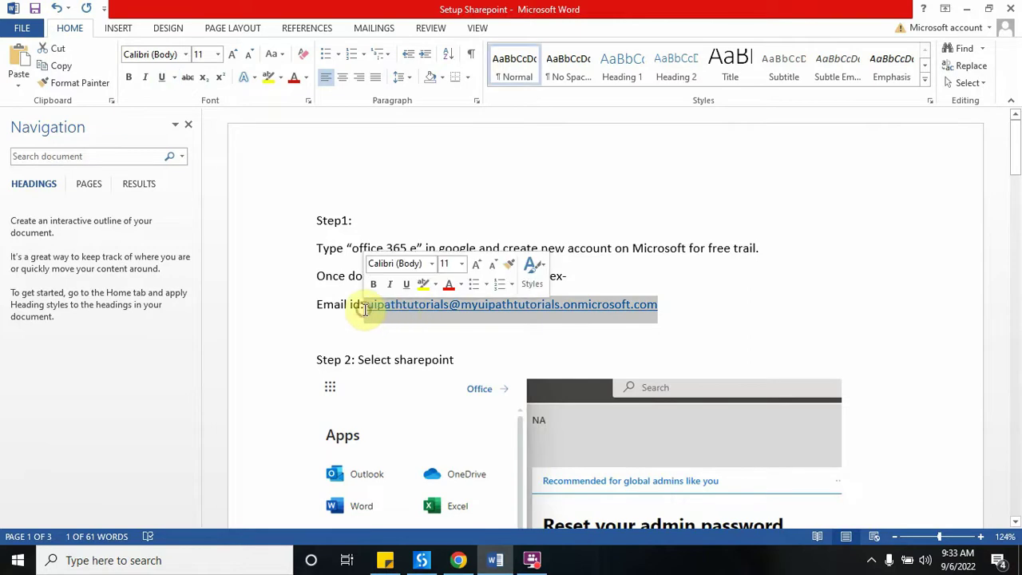
- Return to Chrome, close the trial sign-up and Office 365 E3 pages, and open SharePoint from Microsoft Office Home
{"action": "left_click", "coordinate": [458, 560]}
{"action": "left_click", "coordinate": [808, 12]}
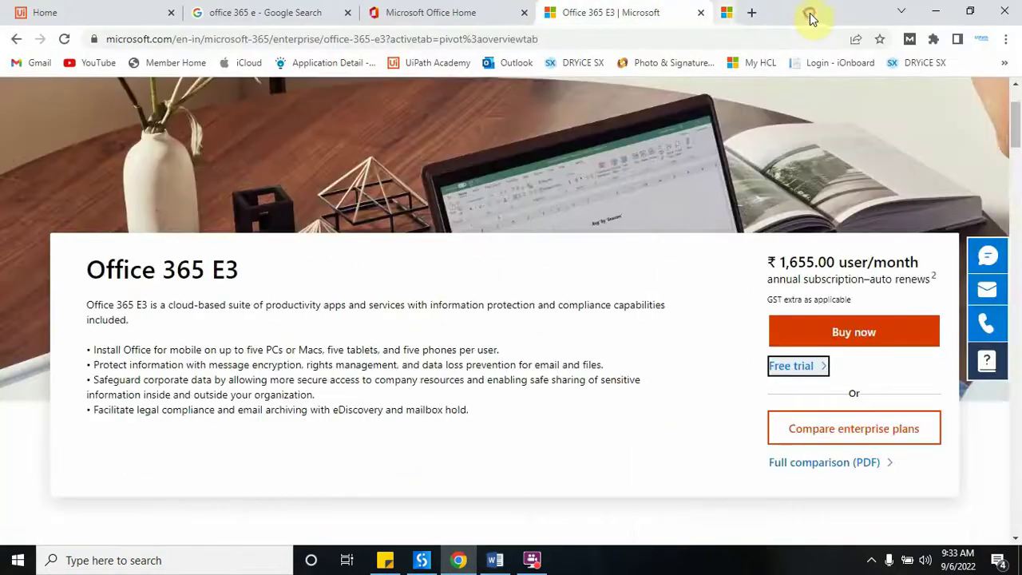
{"action": "left_click", "coordinate": [709, 12]}
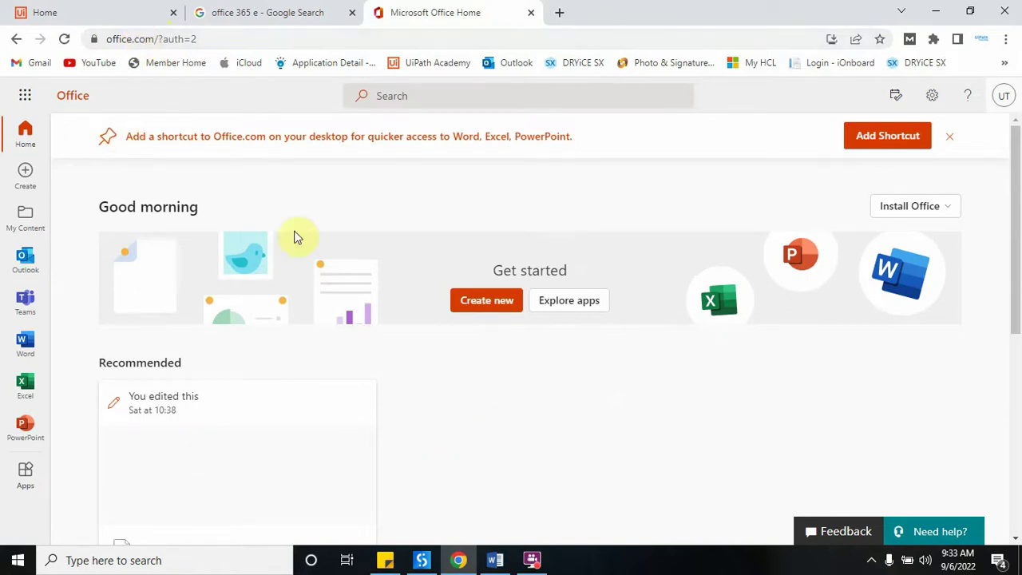
{"action": "left_click", "coordinate": [25, 101]}
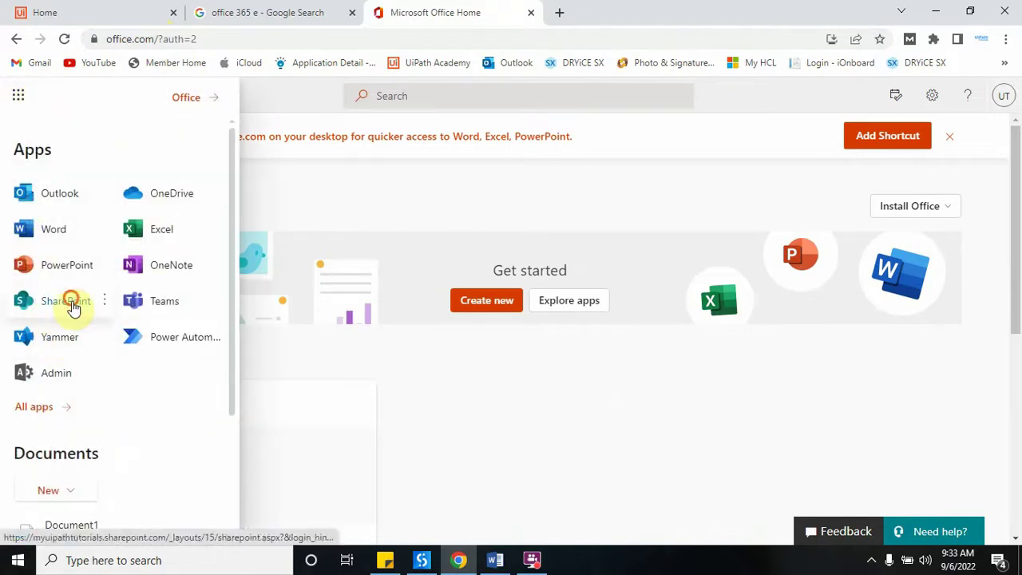
{"action": "left_click", "coordinate": [68, 305]}
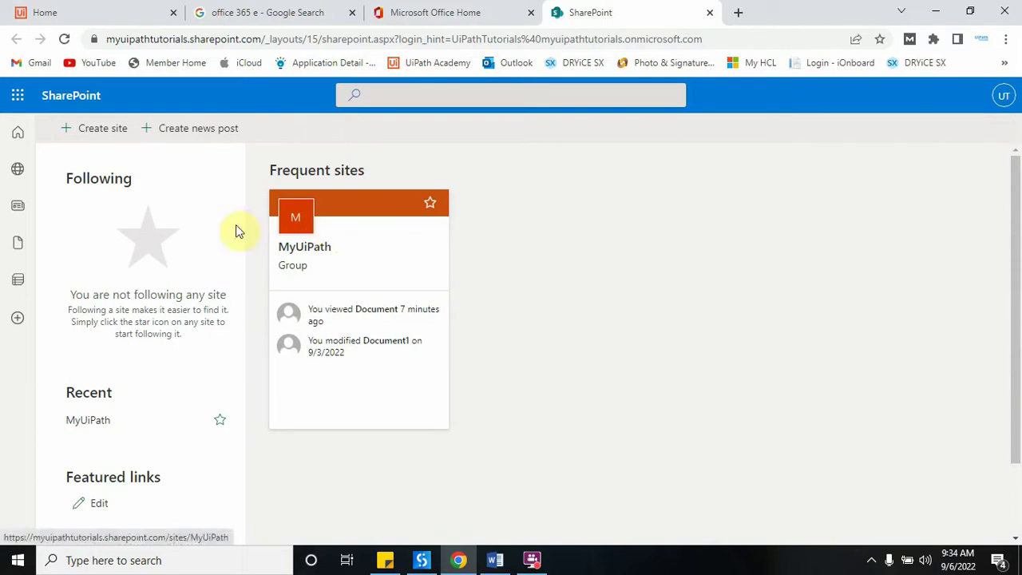
- View the site types offered for a new SharePoint site and leave without creating one
{"action": "left_click", "coordinate": [101, 134]}
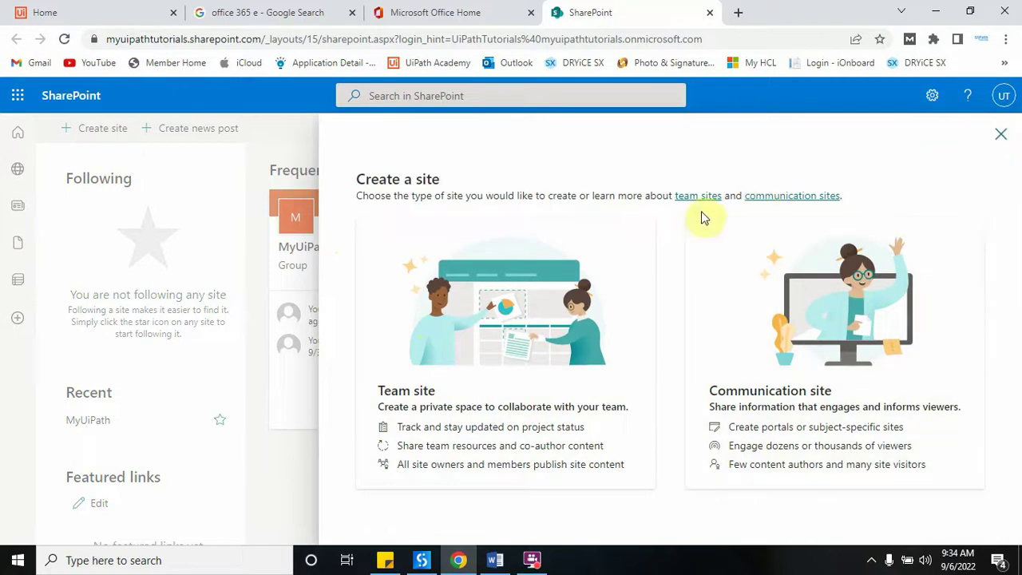
{"action": "left_click", "coordinate": [1003, 139]}
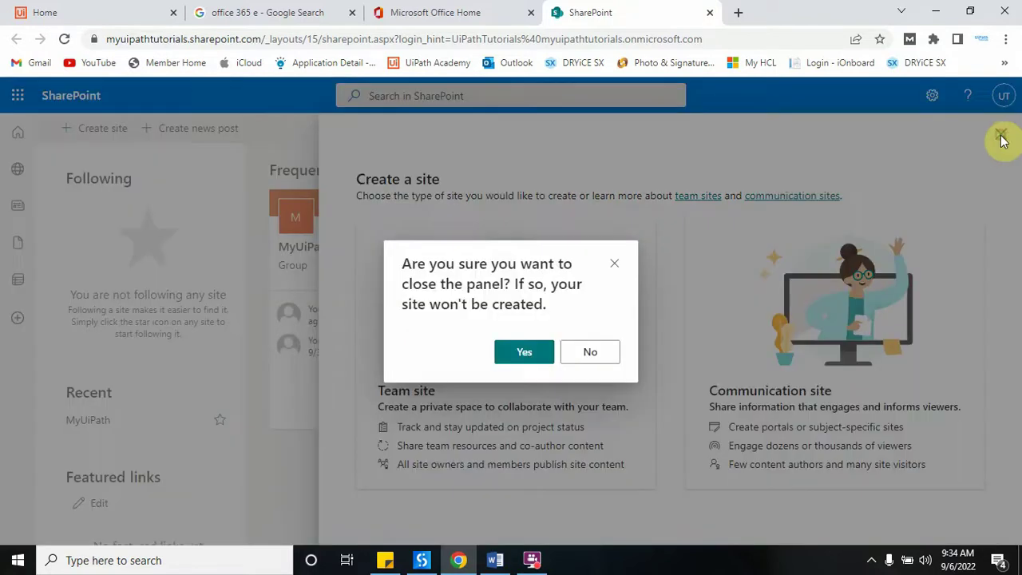
{"action": "left_click", "coordinate": [523, 351]}
- Open the MyUiPath site from the frequent sites and reveal its full web address
{"action": "left_click", "coordinate": [360, 206]}
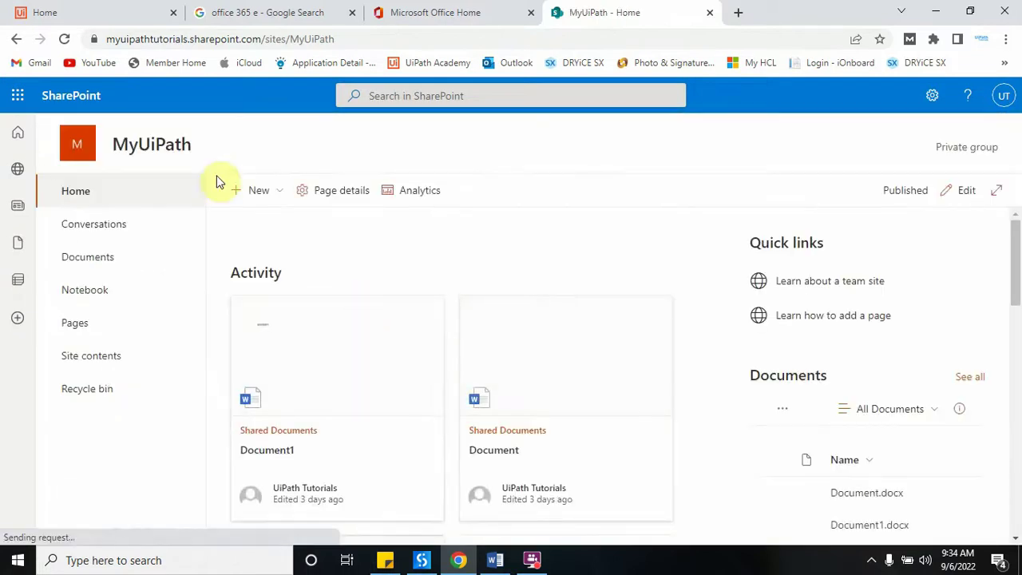
{"action": "left_click", "coordinate": [355, 38]}
{"action": "left_click", "coordinate": [348, 38]}
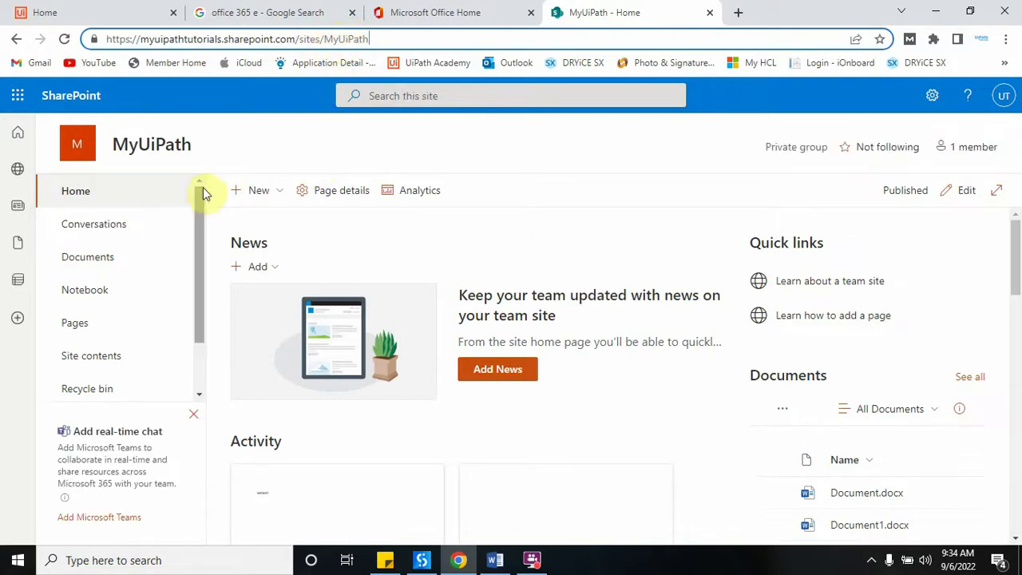
- Open the Documents library of the MyUiPath site and look over its files
{"action": "left_click", "coordinate": [112, 271]}
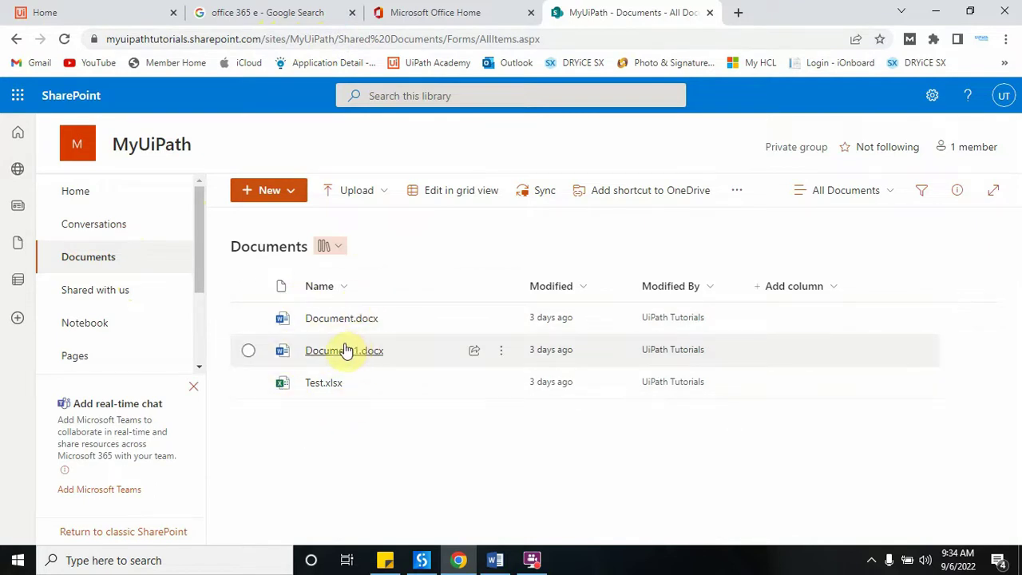
{"action": "mouse_move", "coordinate": [346, 351]}
{"action": "left_click", "coordinate": [347, 441]}
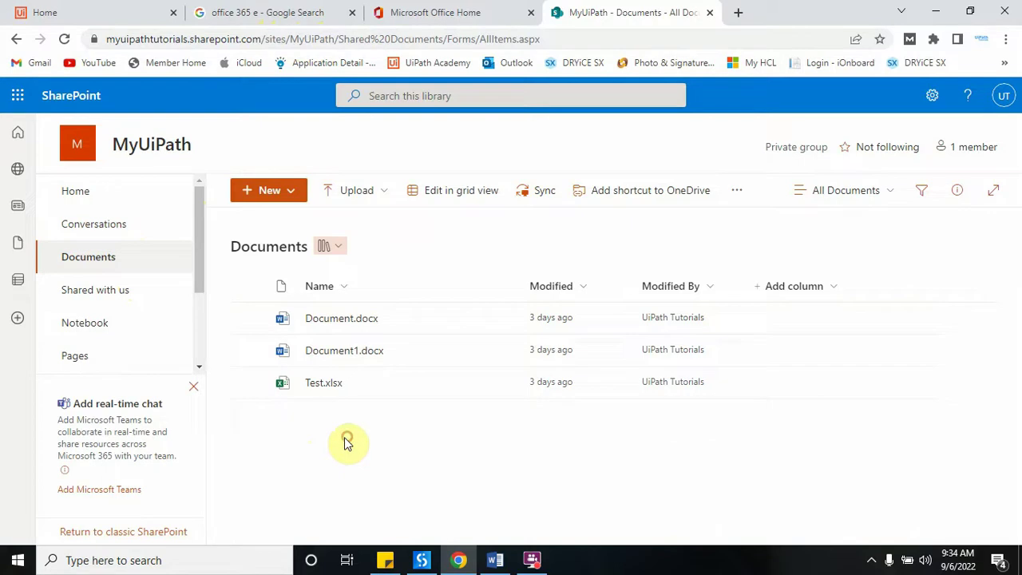
- Create a new Excel workbook in the Documents library, enter "erfsdfgdfg" in cell A1, and close the workbook
{"action": "left_click", "coordinate": [295, 194]}
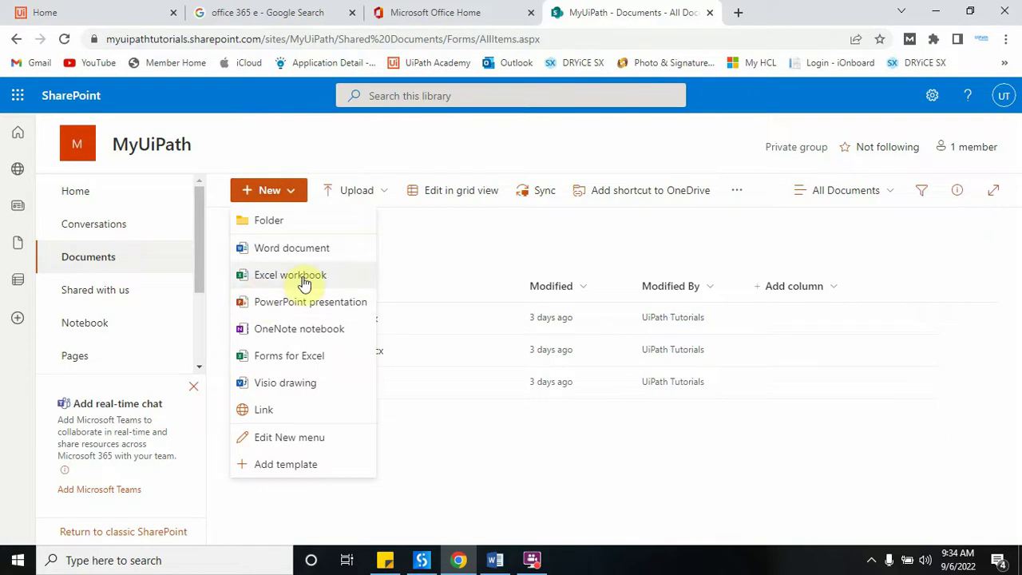
{"action": "left_click", "coordinate": [318, 279]}
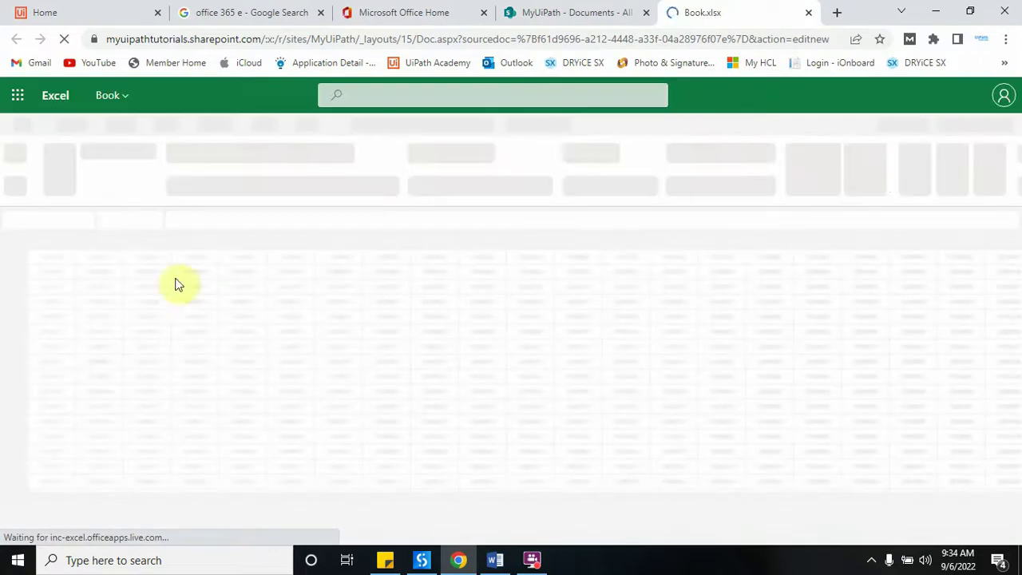
{"action": "type", "text": "erfsdfgdfg"}
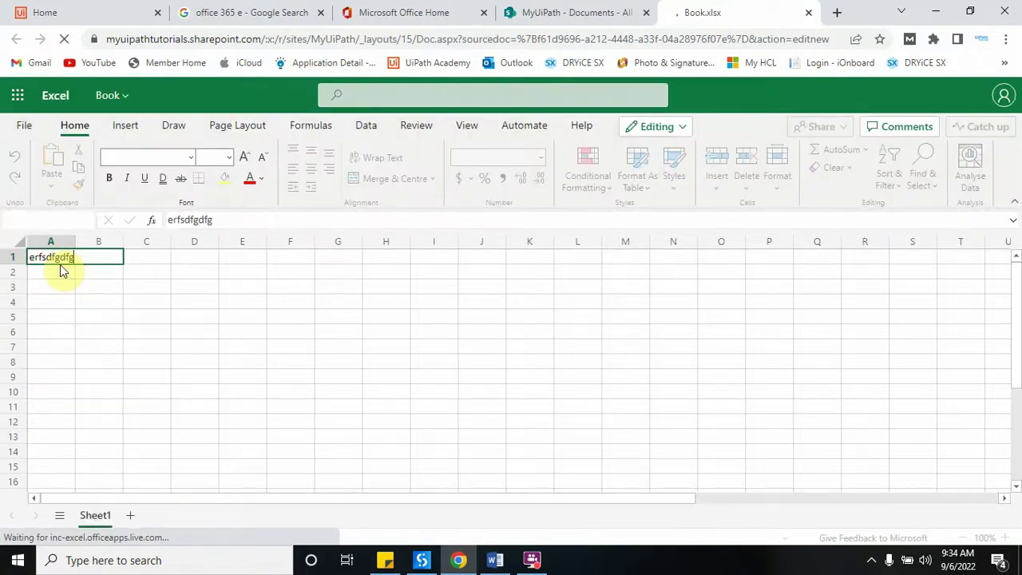
{"action": "left_click", "coordinate": [133, 301]}
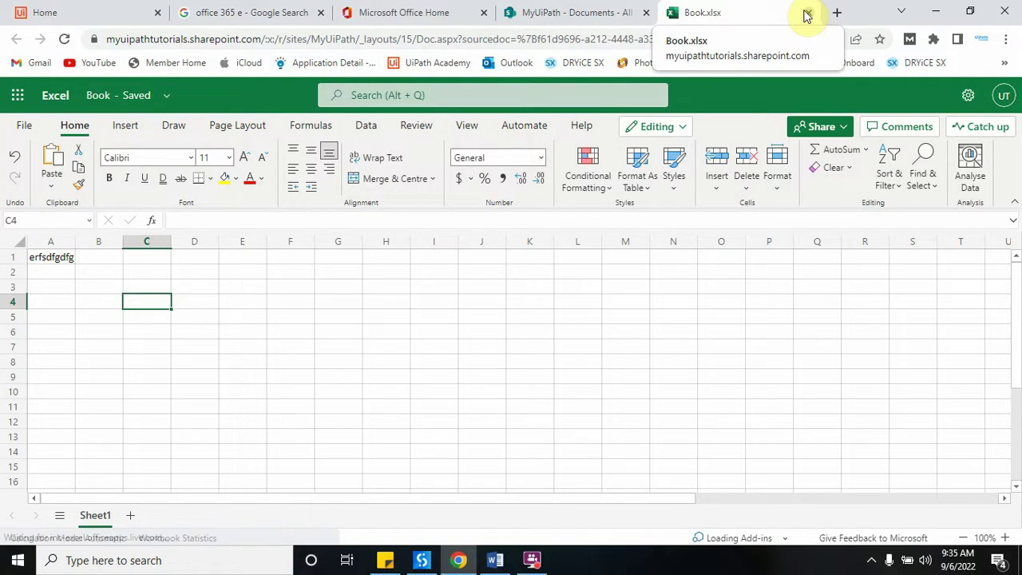
{"action": "left_click", "coordinate": [806, 14]}
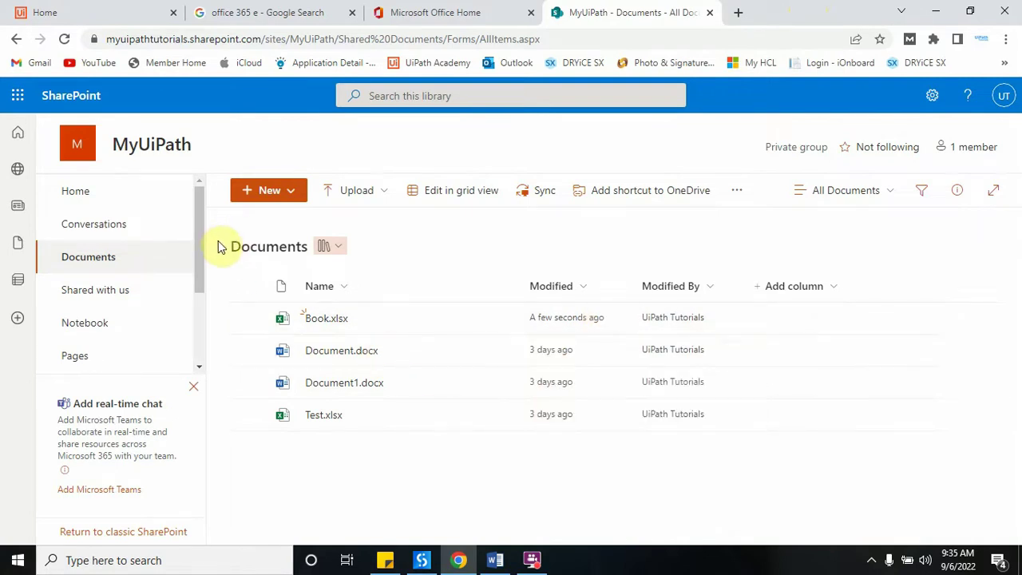
- Reopen the MyUiPath site from the My Sites list and go back to its Documents library
{"action": "left_click", "coordinate": [10, 171]}
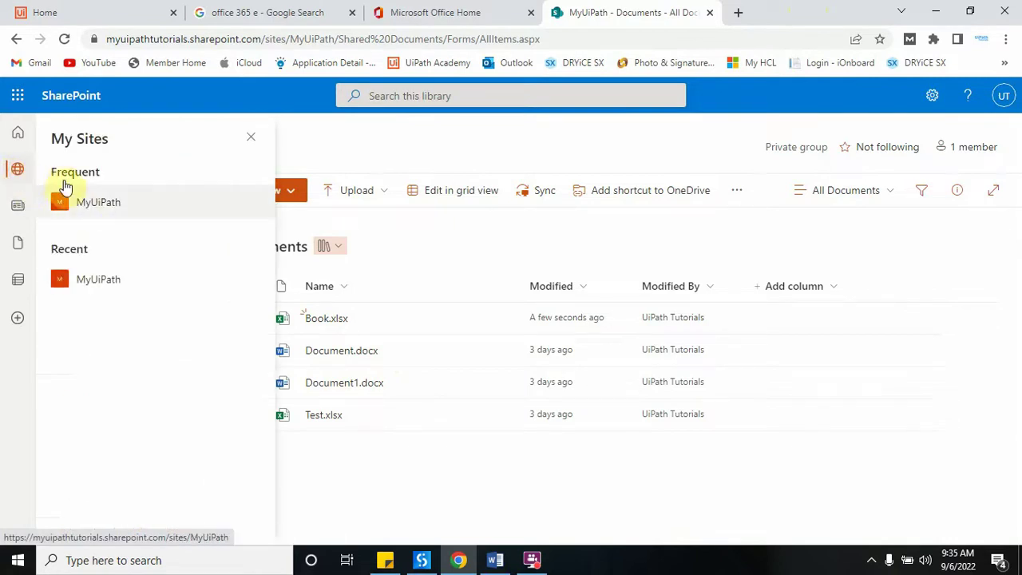
{"action": "left_click", "coordinate": [99, 202]}
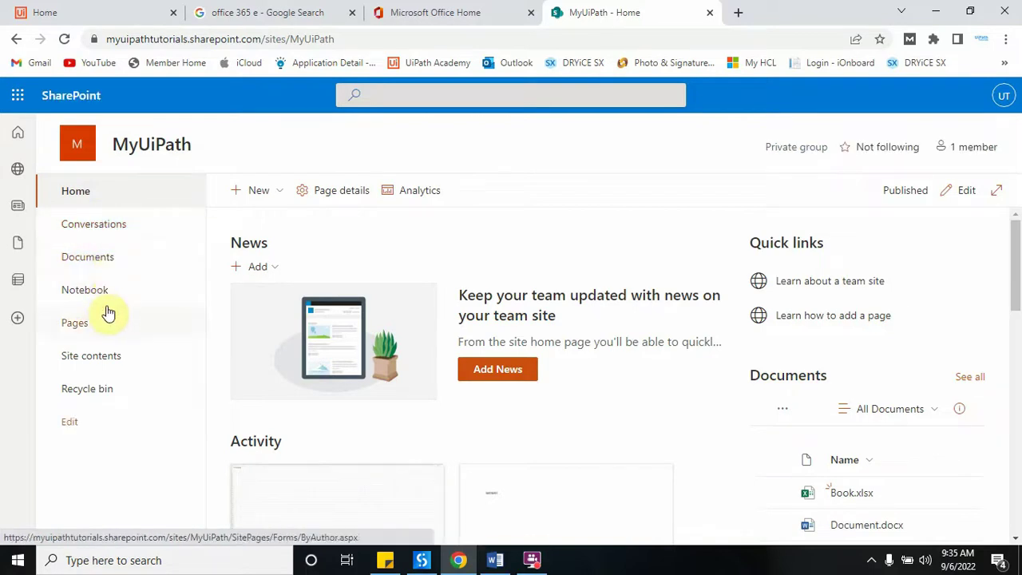
{"action": "left_click", "coordinate": [95, 259]}
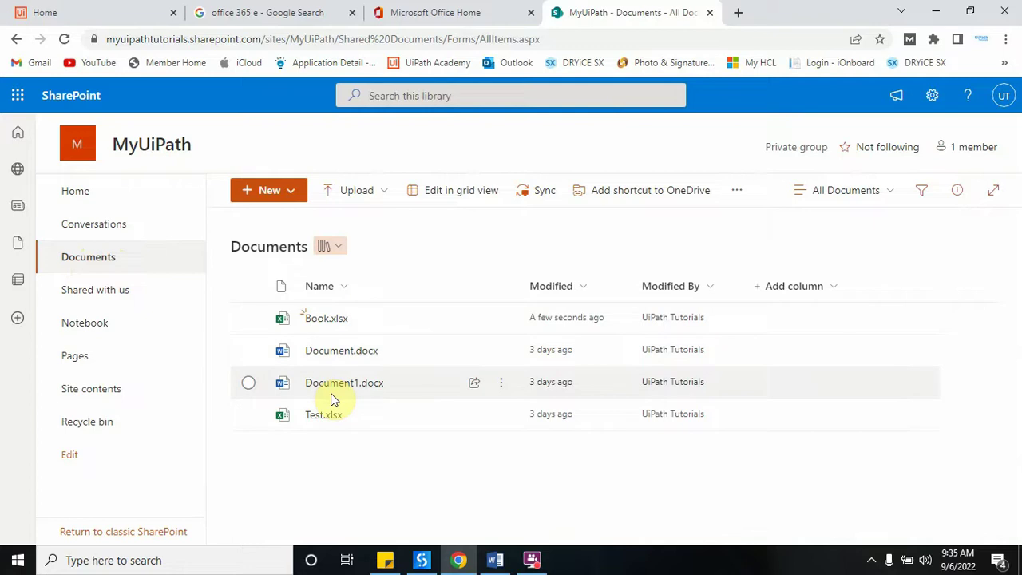
- Switch to the Setup Sharepoint document in Word and review the site creation and folder setup instructions through the last page
{"action": "left_click", "coordinate": [495, 560]}
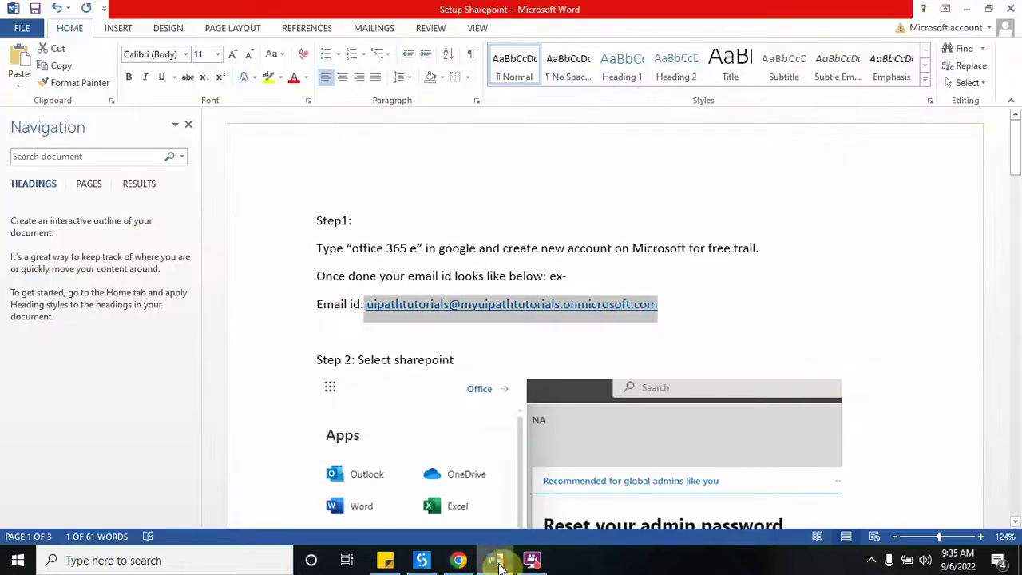
{"action": "left_click_drag", "start_coordinate": [1014, 166], "coordinate": [1015, 224]}
{"action": "left_click_drag", "start_coordinate": [1016, 230], "coordinate": [1015, 366]}
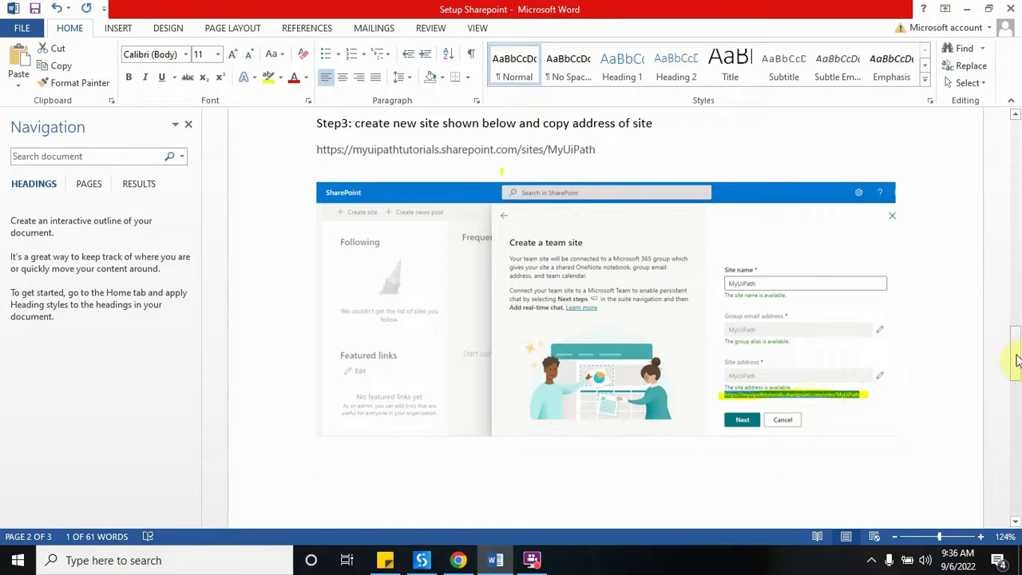
{"action": "left_click_drag", "start_coordinate": [1016, 357], "coordinate": [1016, 421]}
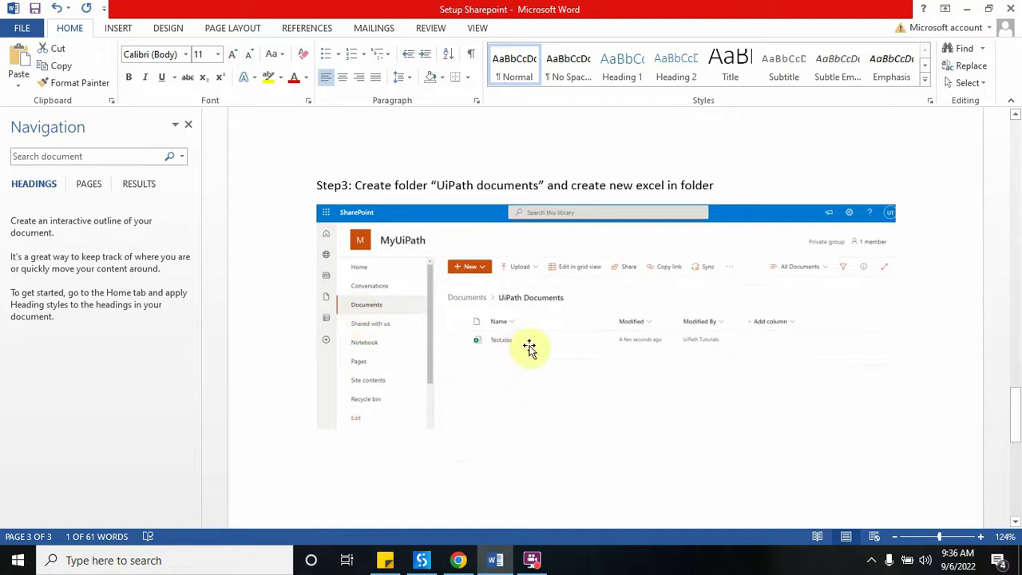
{"action": "left_click_drag", "start_coordinate": [1017, 406], "coordinate": [1014, 479]}
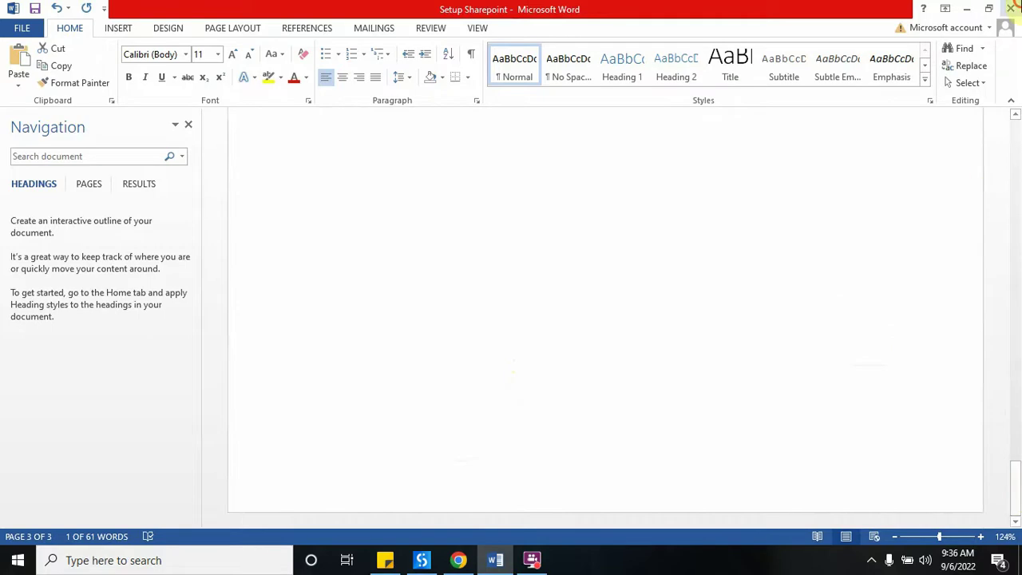
- Close the Setup Sharepoint document and open Sharepoint Azure Settings from the Sharepoint folder in UiPath Training Material on drive E:
{"action": "left_click", "coordinate": [1010, 9]}
{"action": "left_click", "coordinate": [1007, 7]}
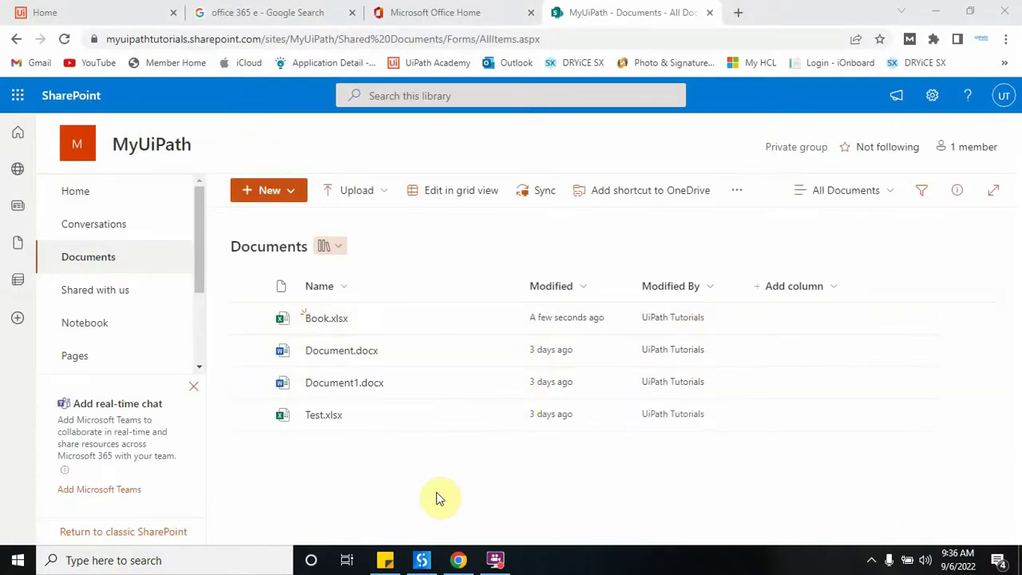
{"action": "key", "text": "super+d"}
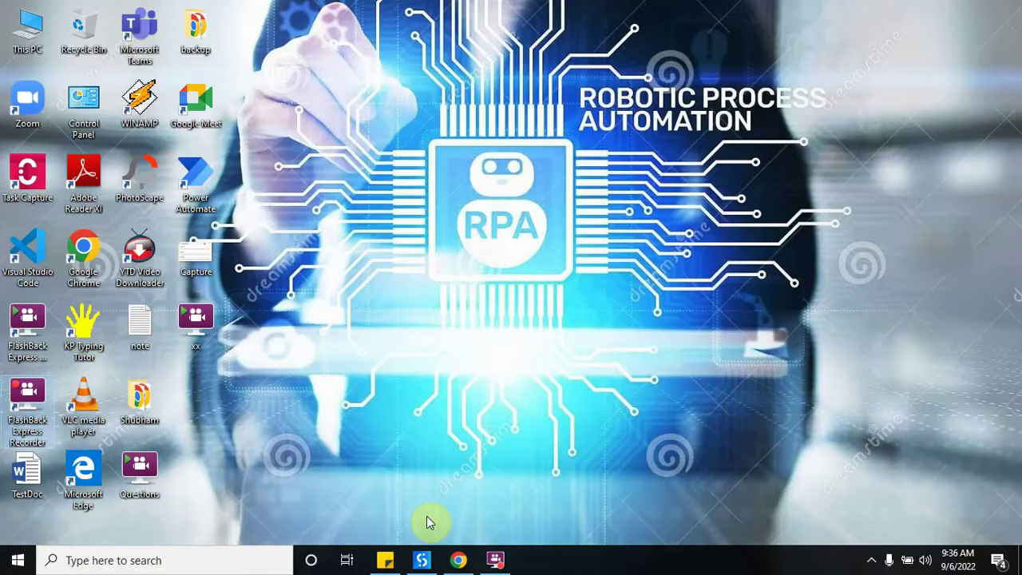
{"action": "double_click", "coordinate": [28, 27]}
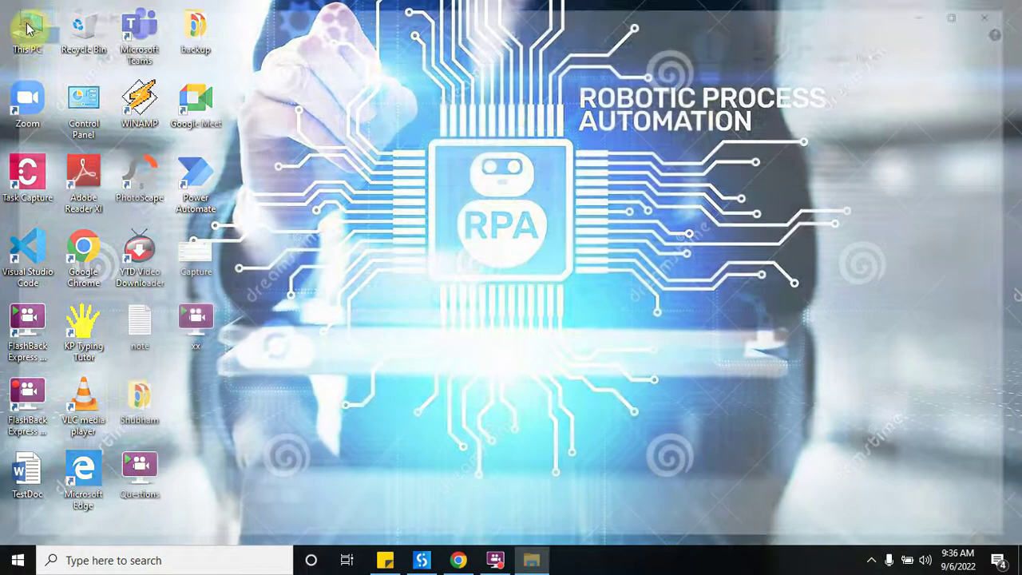
{"action": "double_click", "coordinate": [451, 208]}
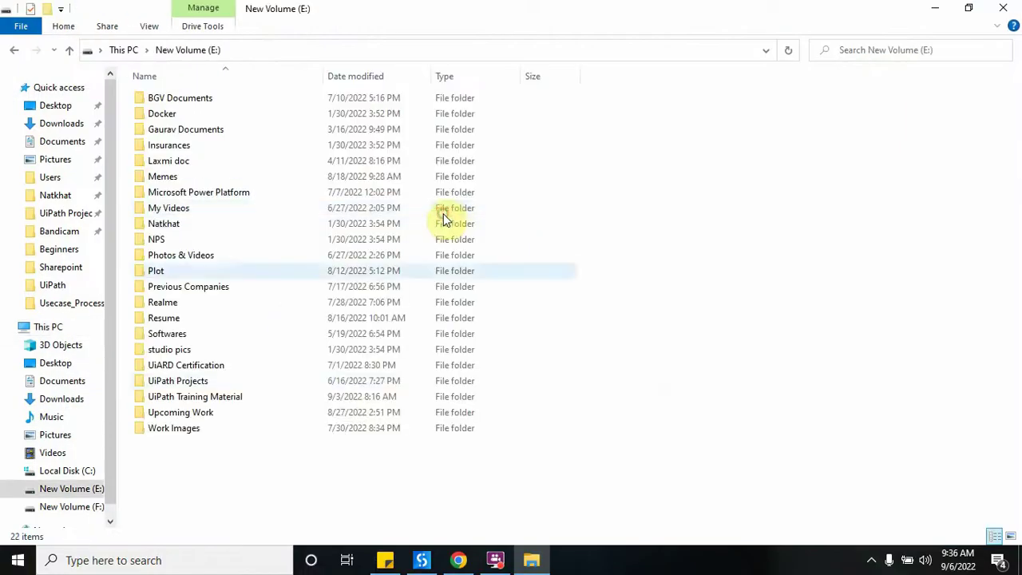
{"action": "double_click", "coordinate": [248, 396]}
{"action": "left_click", "coordinate": [196, 164]}
{"action": "double_click", "coordinate": [195, 164]}
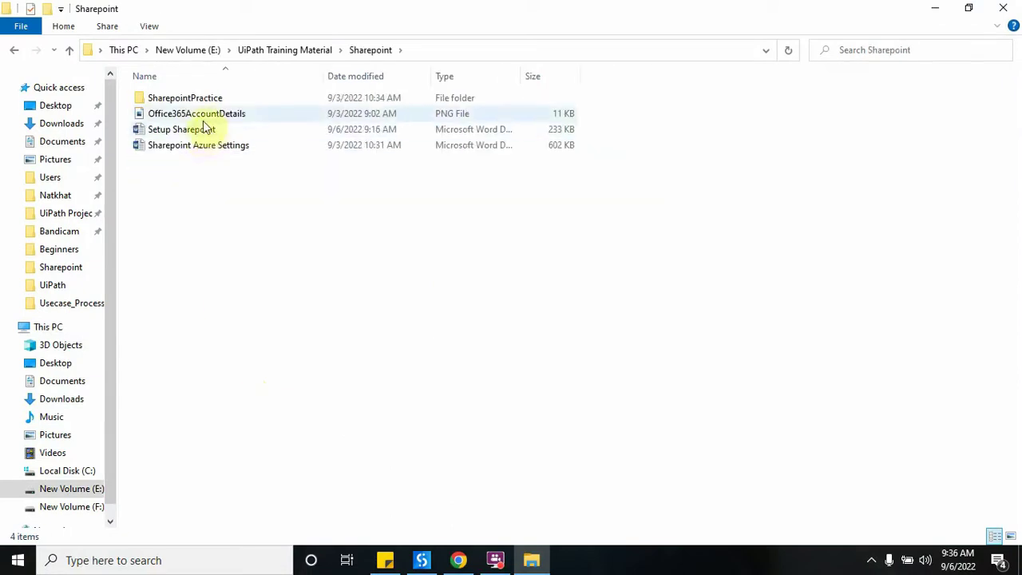
{"action": "left_click", "coordinate": [242, 150]}
{"action": "double_click", "coordinate": [244, 151]}
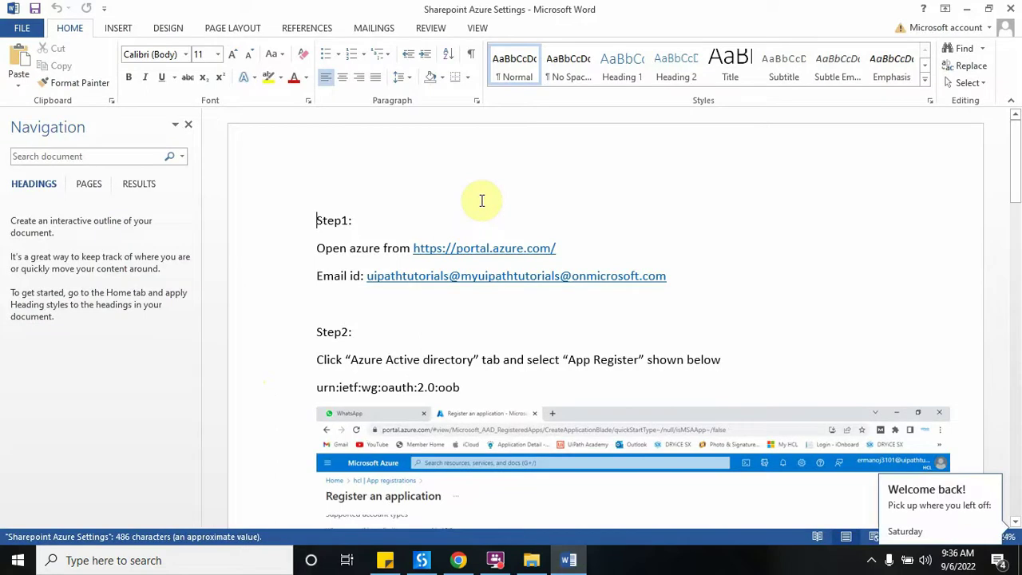
{"action": "left_click", "coordinate": [671, 427]}
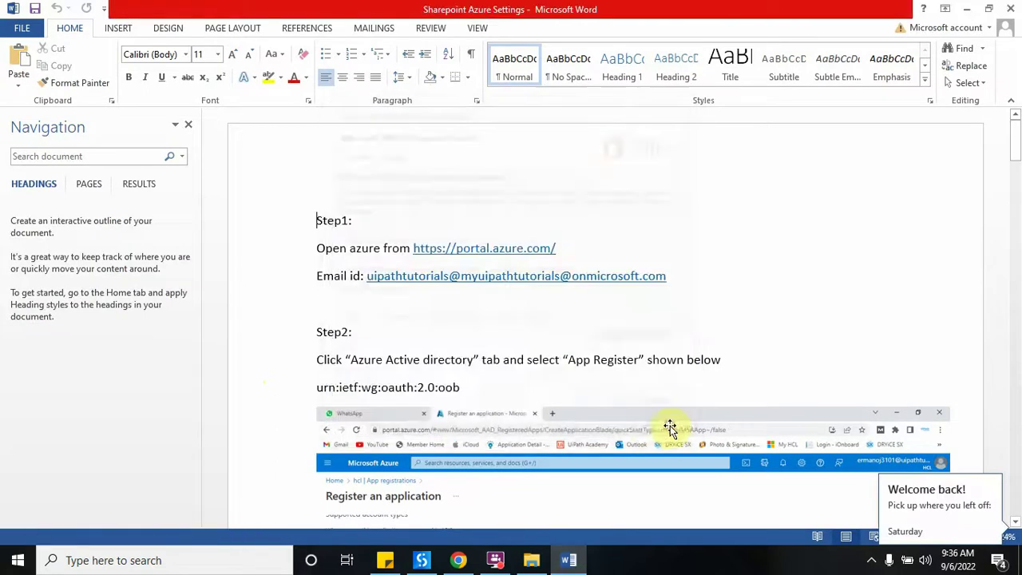
{"action": "left_click_drag", "start_coordinate": [412, 248], "coordinate": [561, 252]}
{"action": "key", "text": "ctrl+c"}
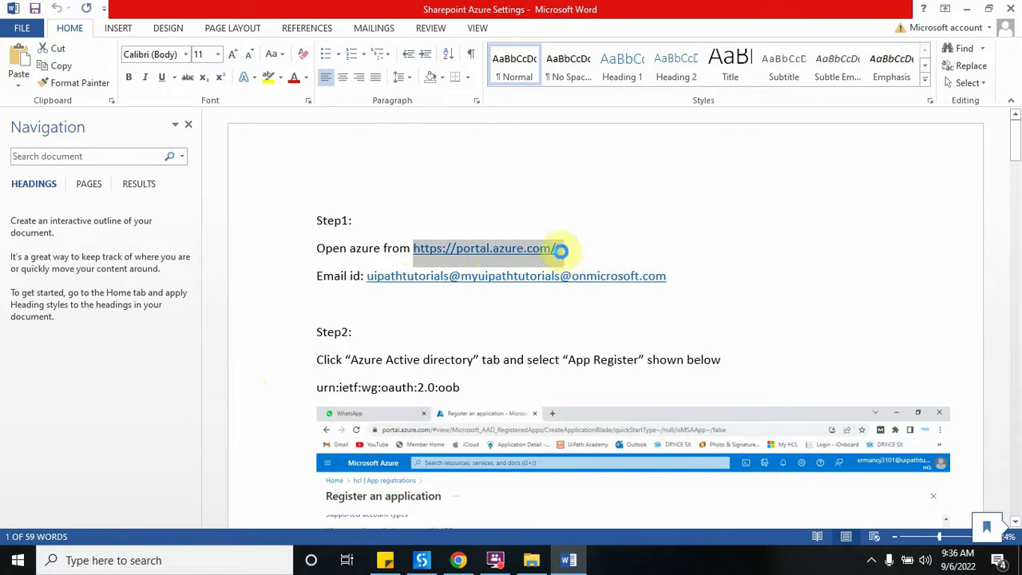
{"action": "left_click", "coordinate": [458, 560]}
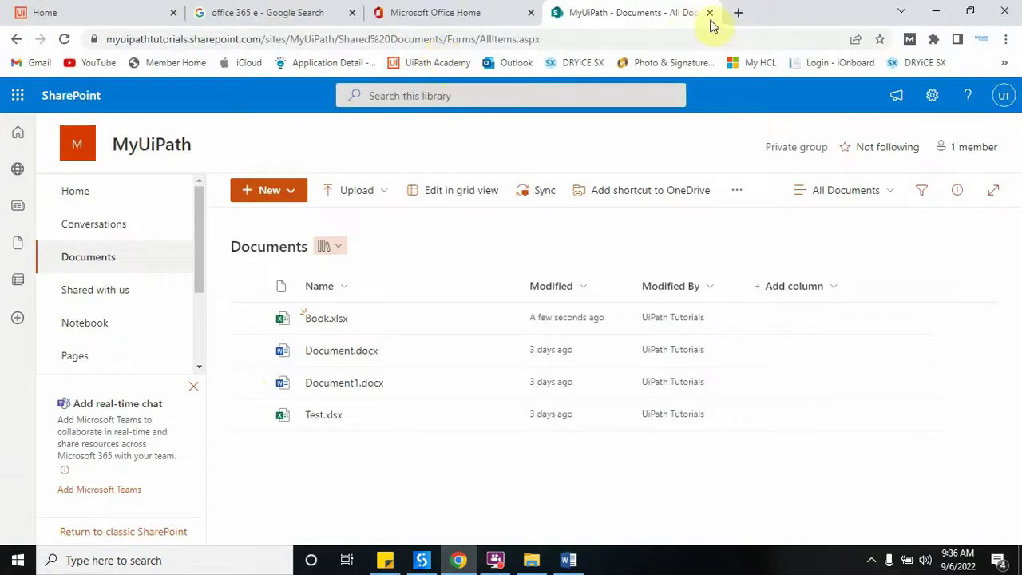
{"action": "left_click", "coordinate": [736, 13]}
{"action": "key", "text": "ctrl+v"}
{"action": "key", "text": "Return"}
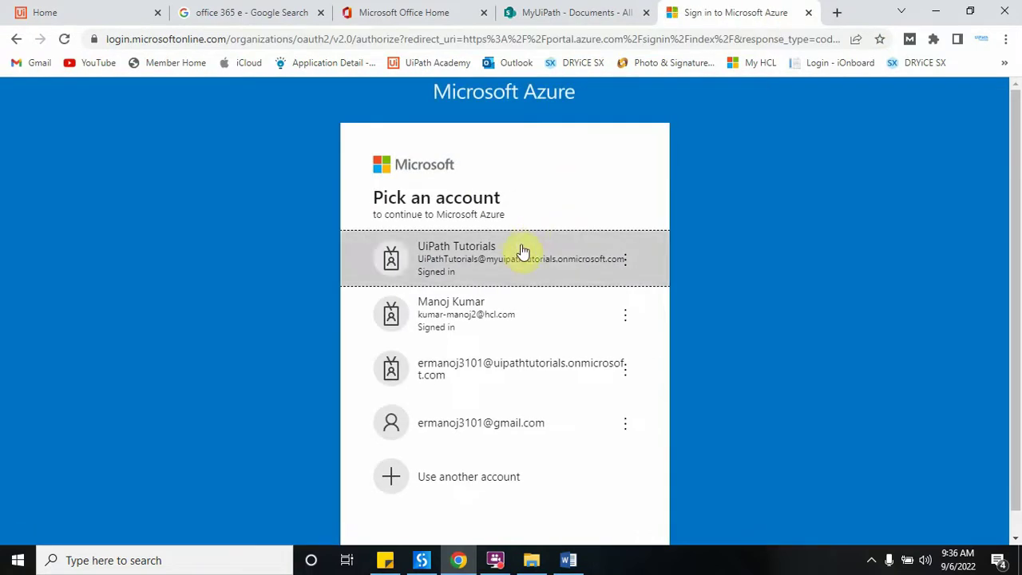
{"action": "left_click", "coordinate": [521, 251]}
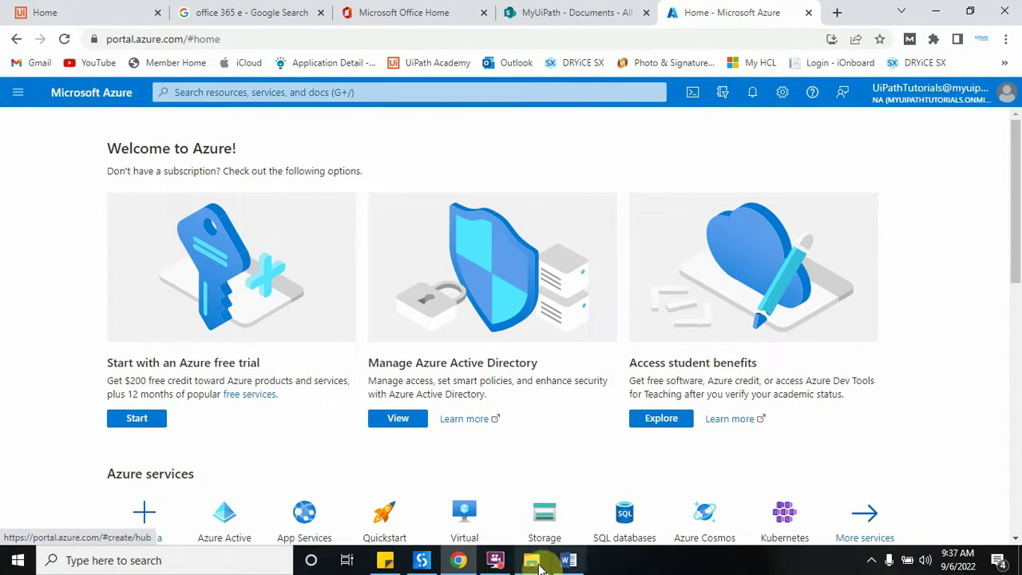
- Check Step 2 of the Word instructions, then start a new app registration in Azure Active Directory in Chrome
{"action": "left_click", "coordinate": [568, 559]}
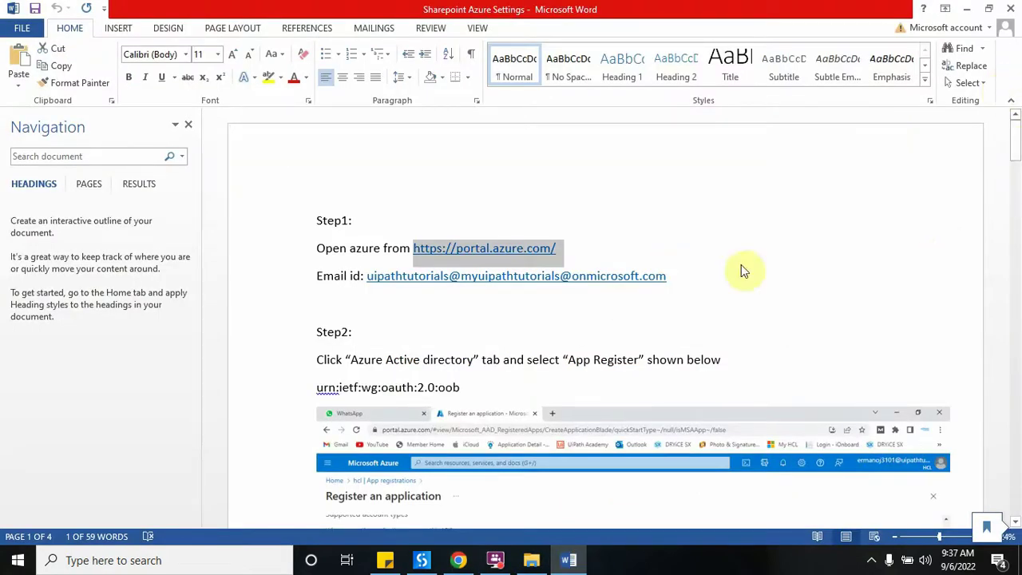
{"action": "left_click_drag", "start_coordinate": [1016, 142], "coordinate": [1017, 167]}
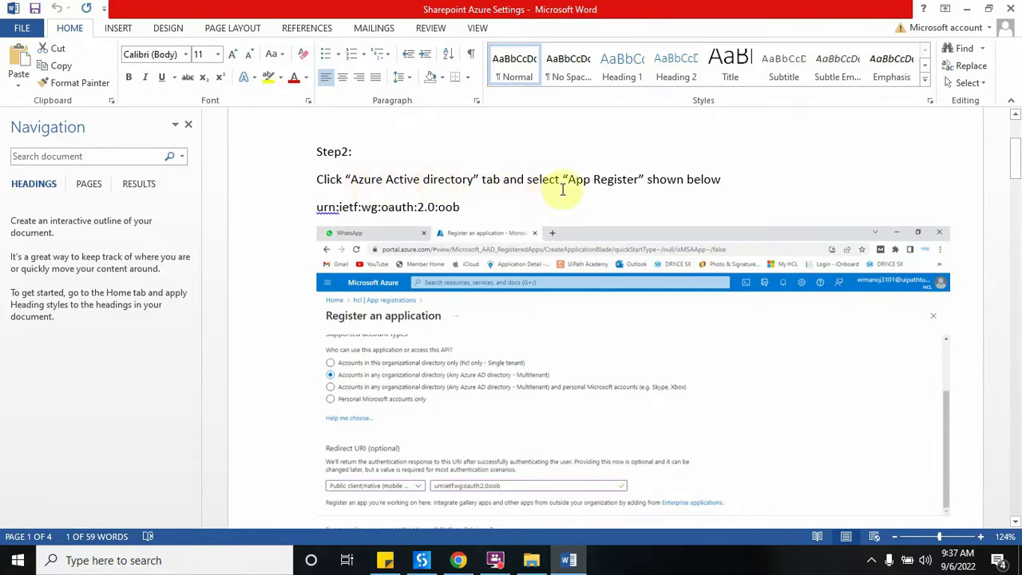
{"action": "left_click", "coordinate": [458, 560]}
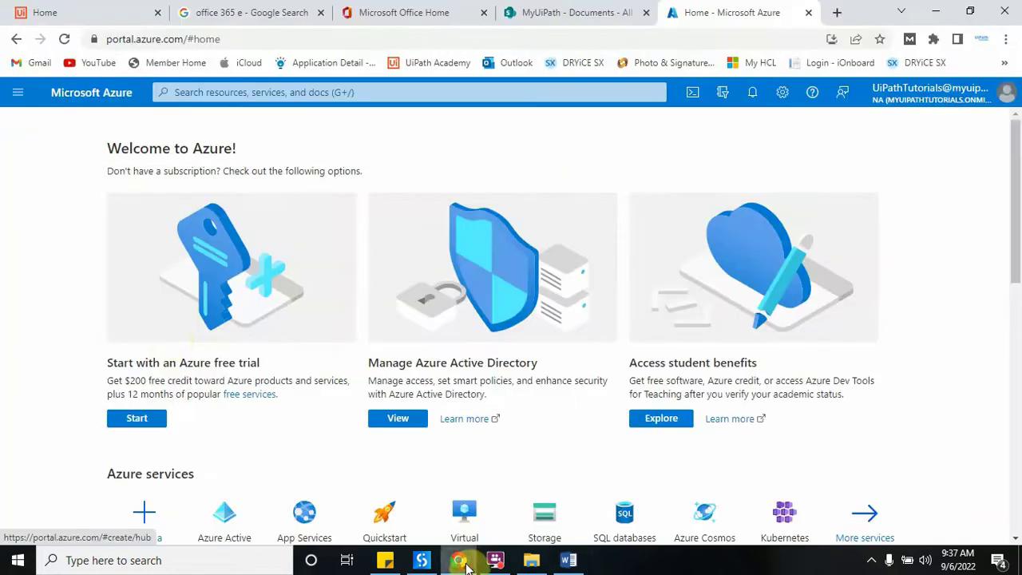
{"action": "left_click", "coordinate": [16, 94]}
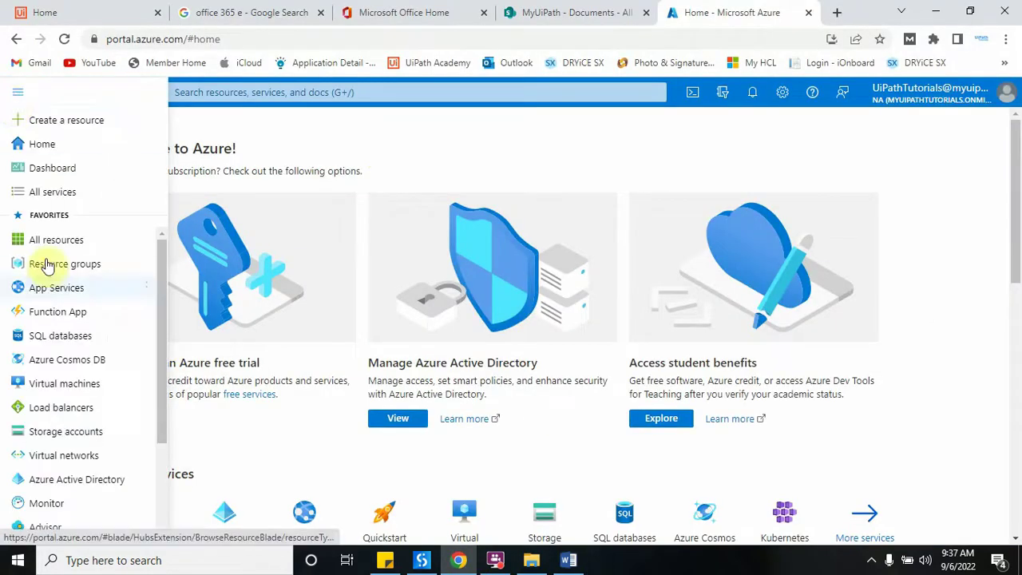
{"action": "left_click", "coordinate": [92, 486]}
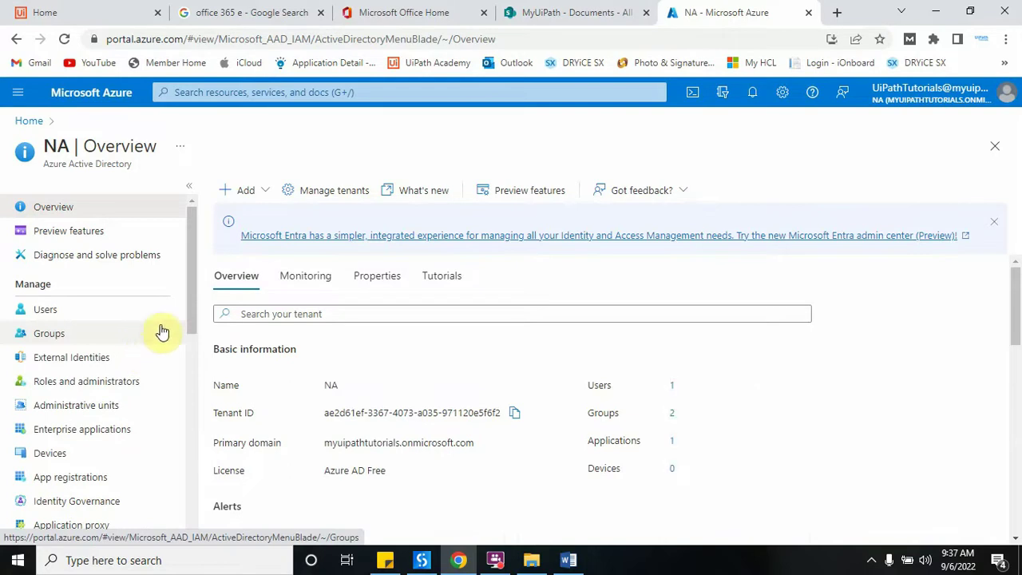
{"action": "left_click", "coordinate": [266, 192]}
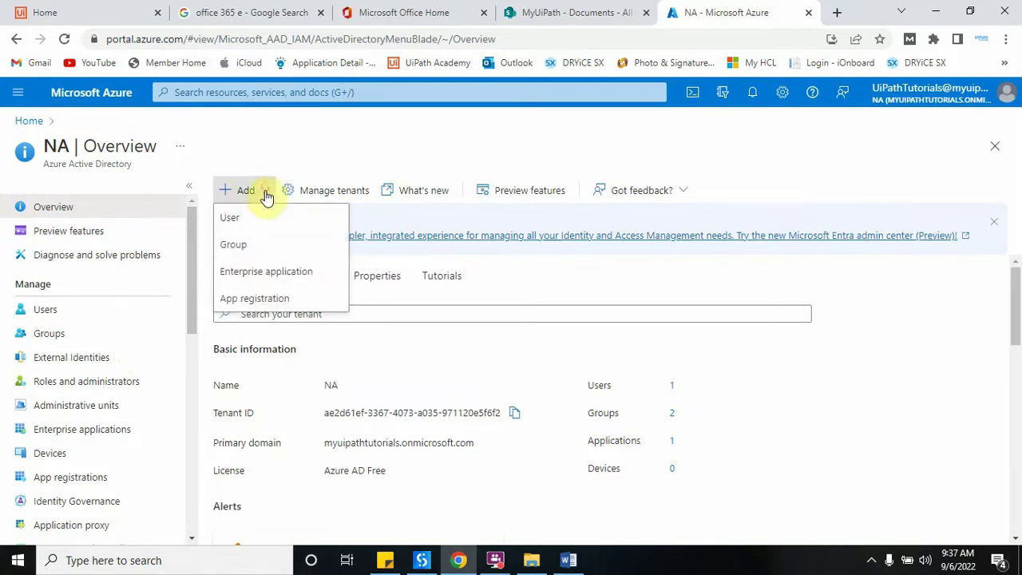
{"action": "left_click", "coordinate": [252, 300]}
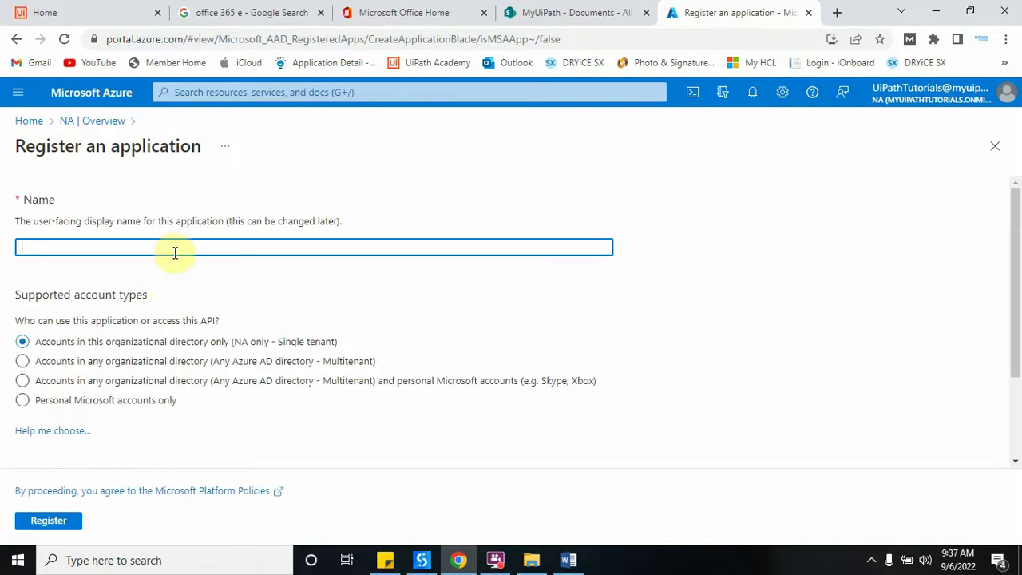
- Following the Word screenshot, set the registration's account type to any organizational directory (Multitenant) and the redirect URI platform to Public client/native (mobile & desktop)
{"action": "left_click", "coordinate": [568, 559]}
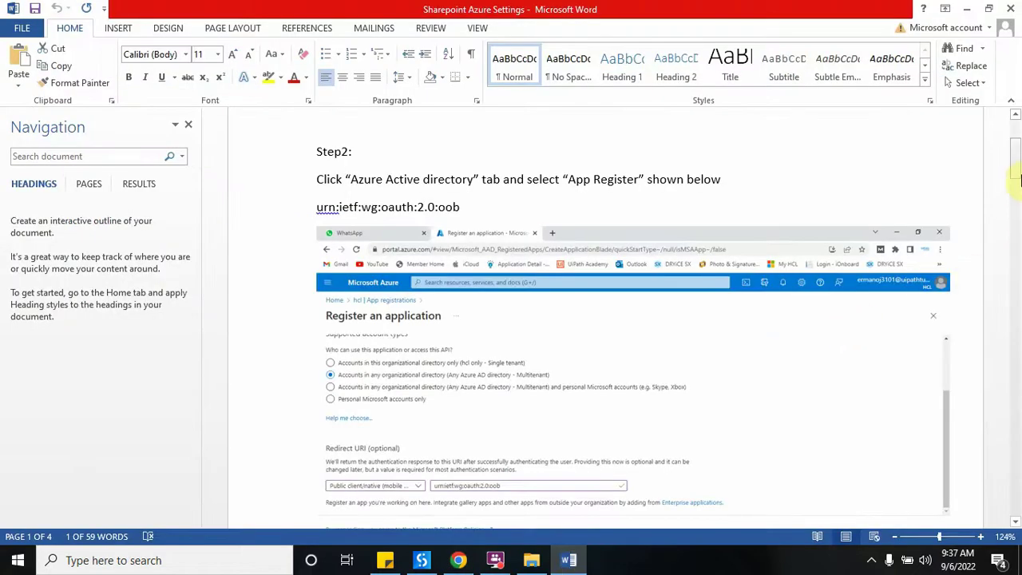
{"action": "left_click_drag", "start_coordinate": [1014, 164], "coordinate": [1015, 179]}
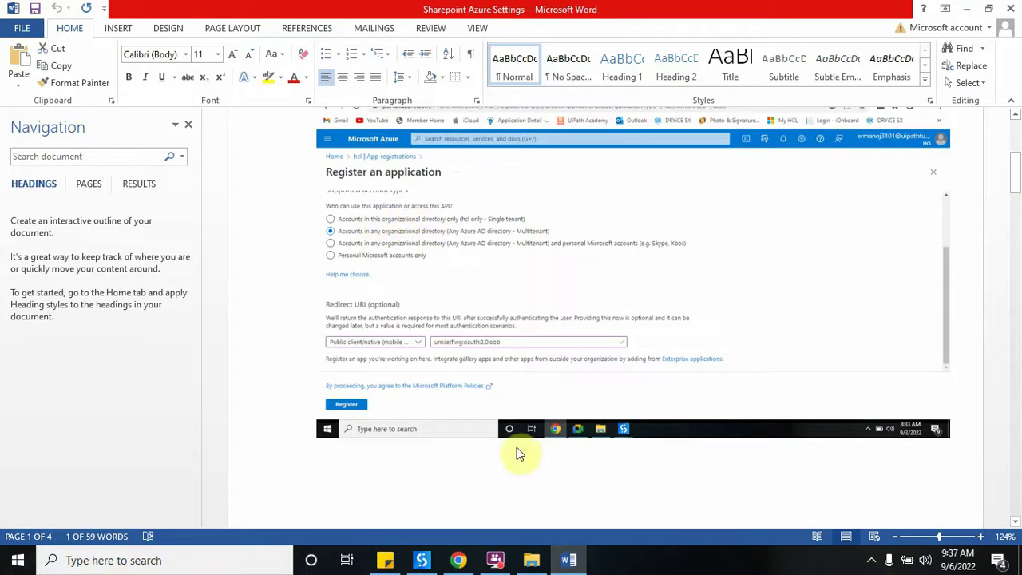
{"action": "left_click", "coordinate": [458, 559]}
{"action": "left_click", "coordinate": [50, 365]}
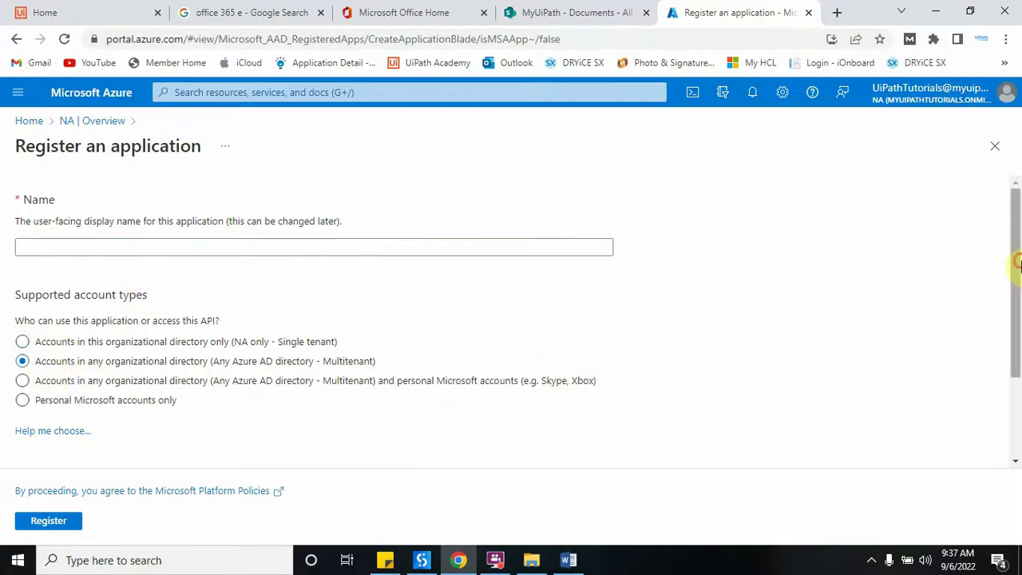
{"action": "scroll", "coordinate": [1014, 332], "scroll_direction": "down", "scroll_amount": 2}
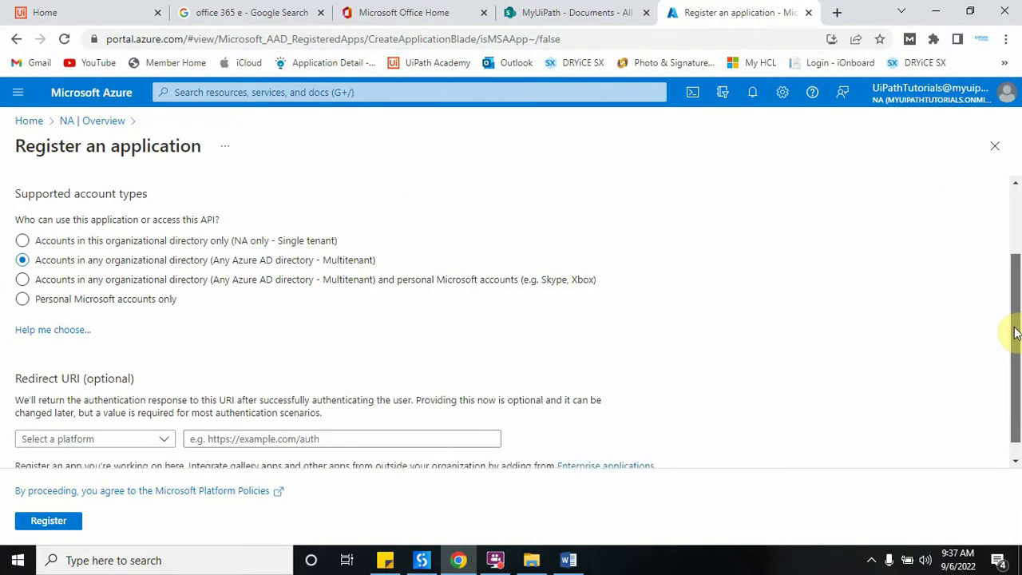
{"action": "left_click", "coordinate": [154, 421]}
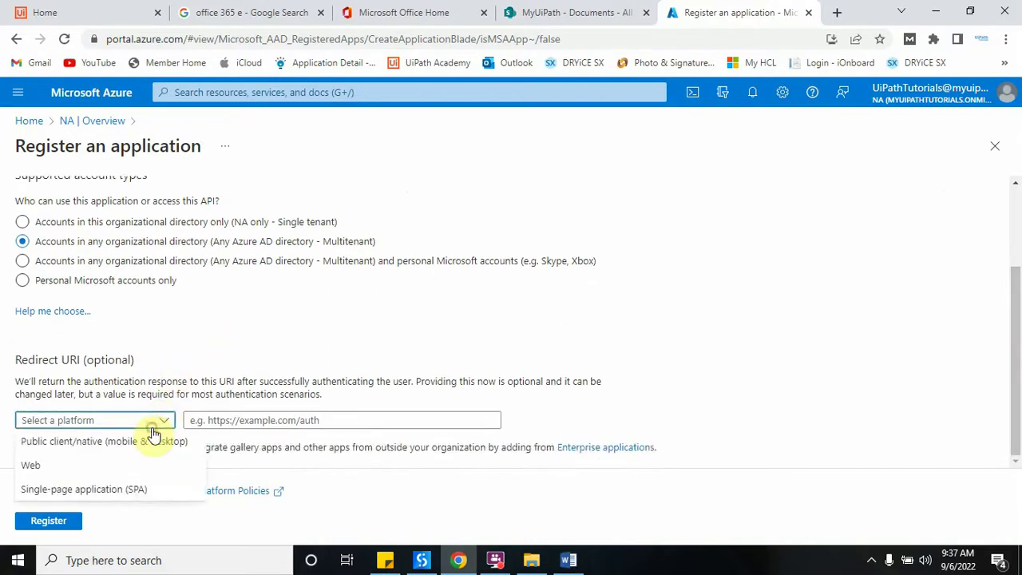
{"action": "left_click", "coordinate": [115, 442]}
{"action": "left_click", "coordinate": [232, 420]}
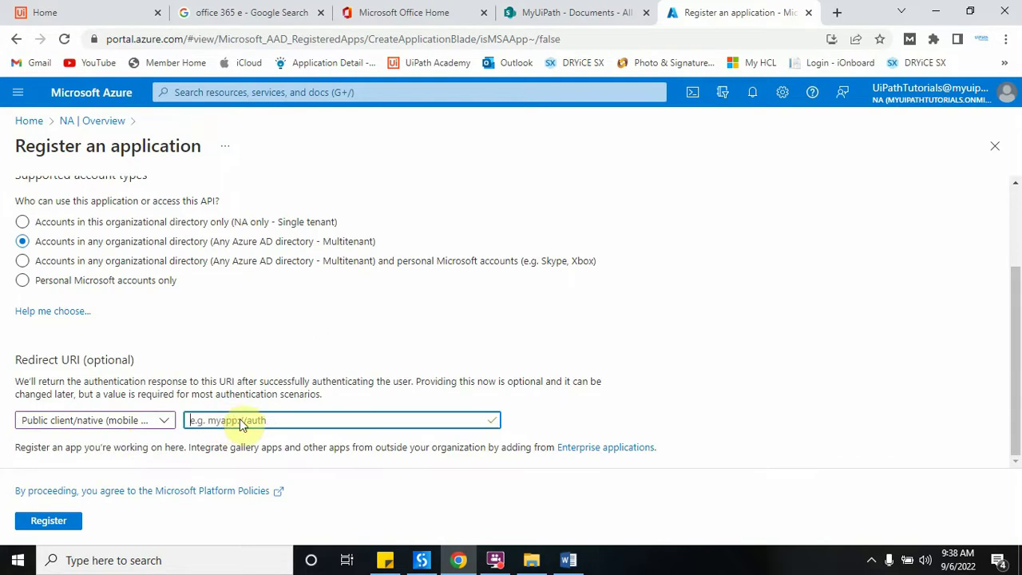
- Select the redirect URI urn:ietf:wg:oauth:2.0:oob in the Word document, compare it with the registration form, and review the instructions through Step 3
{"action": "left_click", "coordinate": [568, 560]}
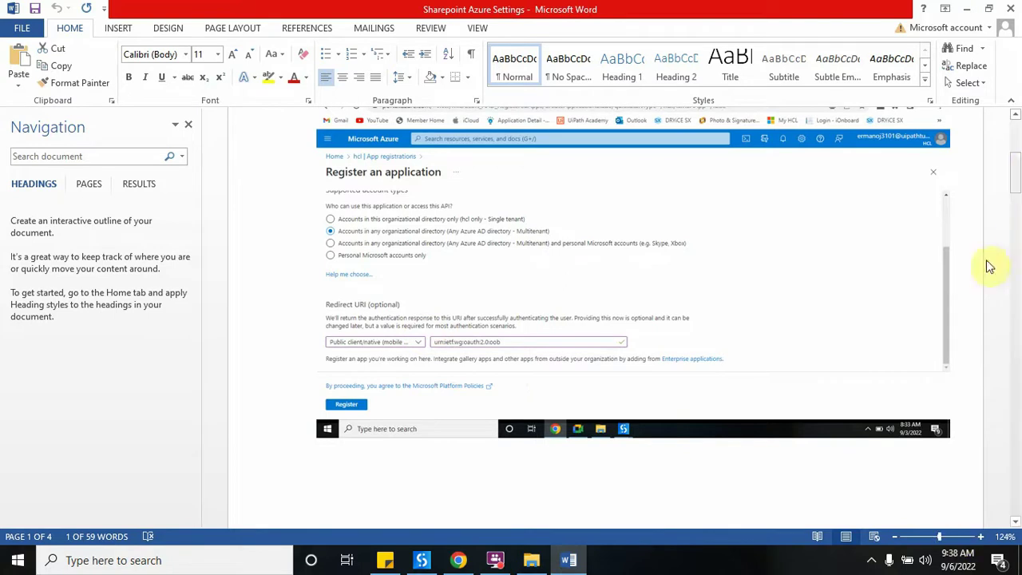
{"action": "left_click_drag", "start_coordinate": [1017, 167], "coordinate": [1015, 149]}
{"action": "left_click_drag", "start_coordinate": [472, 237], "coordinate": [301, 253]}
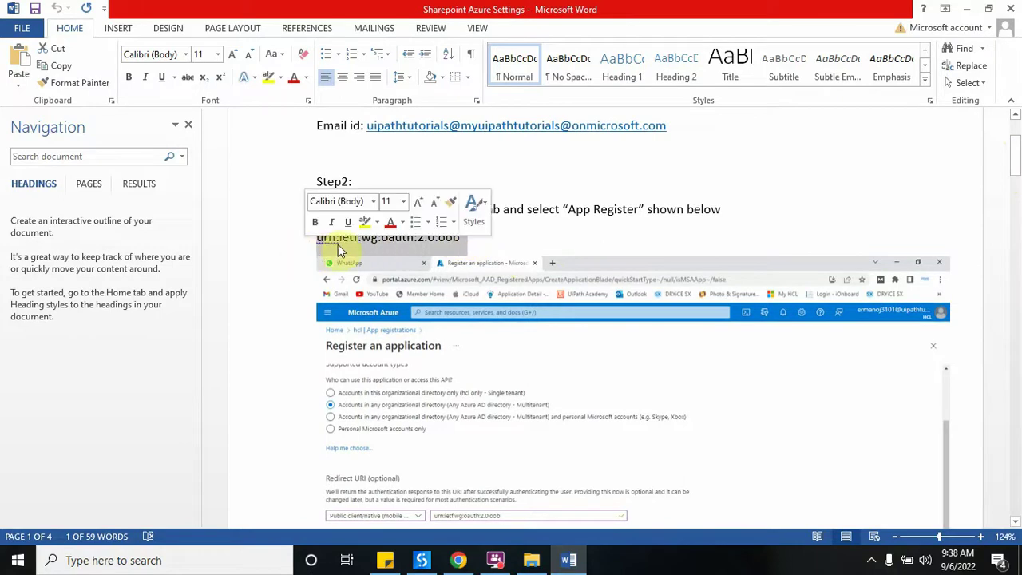
{"action": "left_click", "coordinate": [460, 558]}
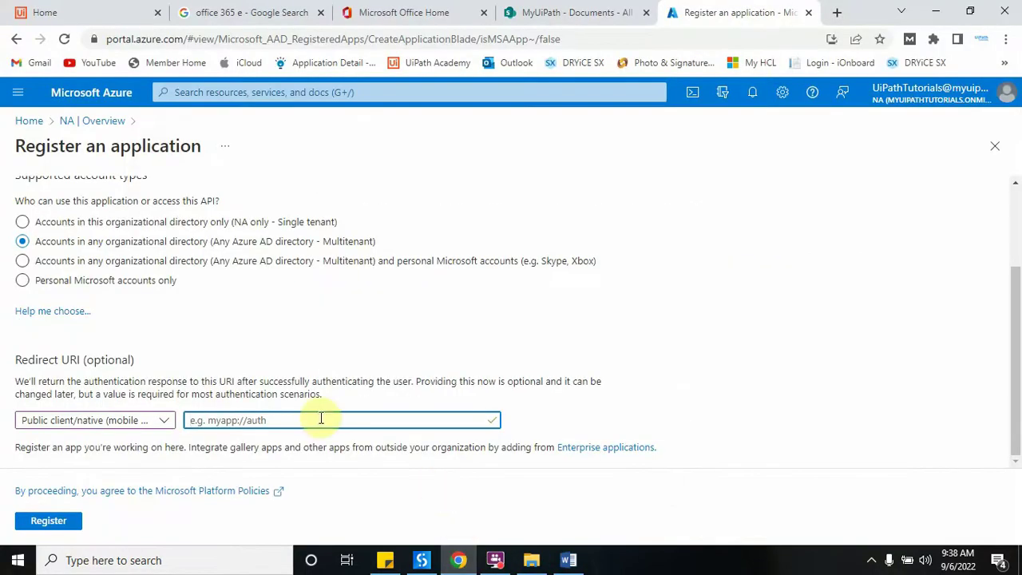
{"action": "left_click", "coordinate": [457, 557]}
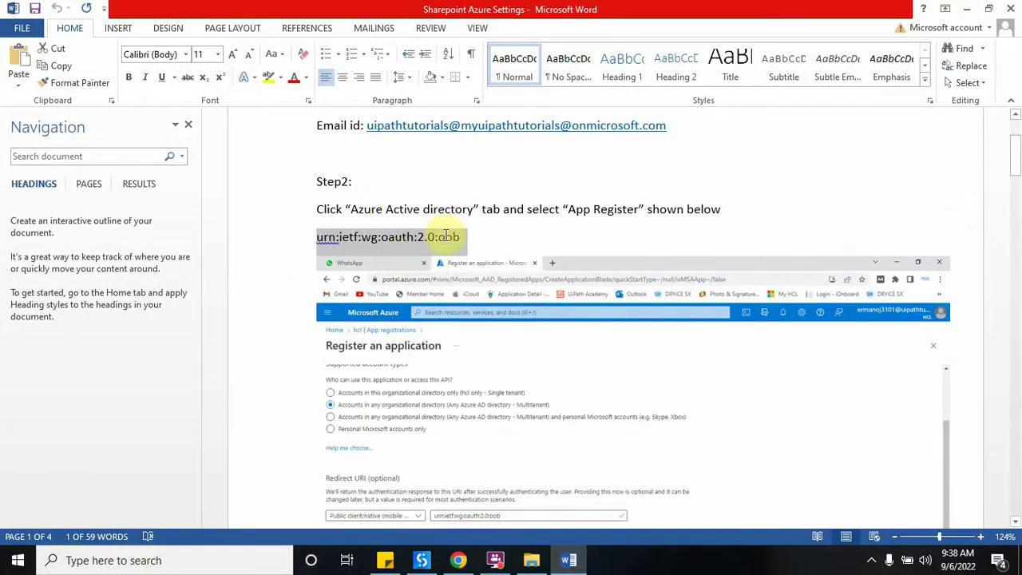
{"action": "left_click", "coordinate": [458, 559]}
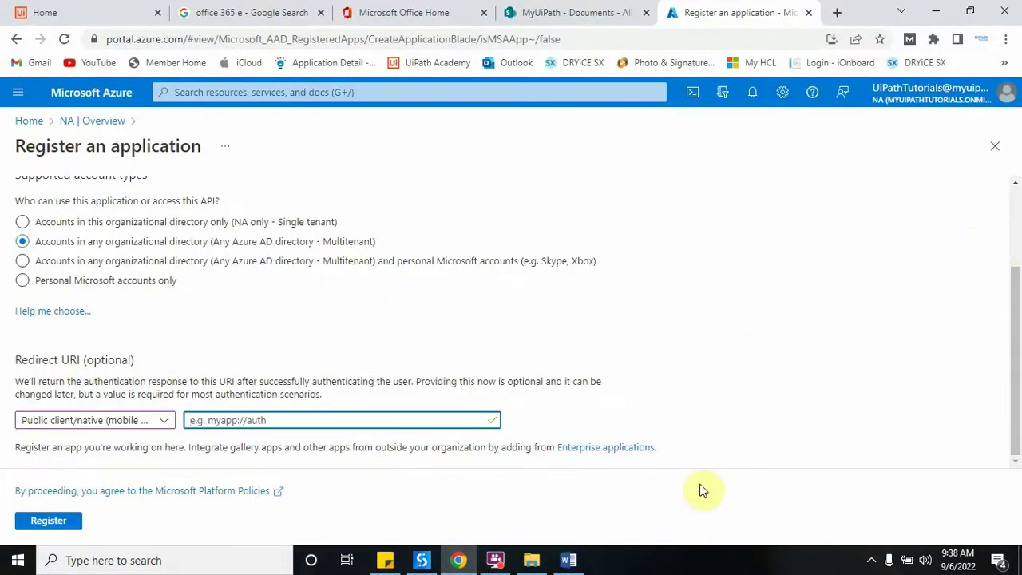
{"action": "left_click", "coordinate": [501, 564]}
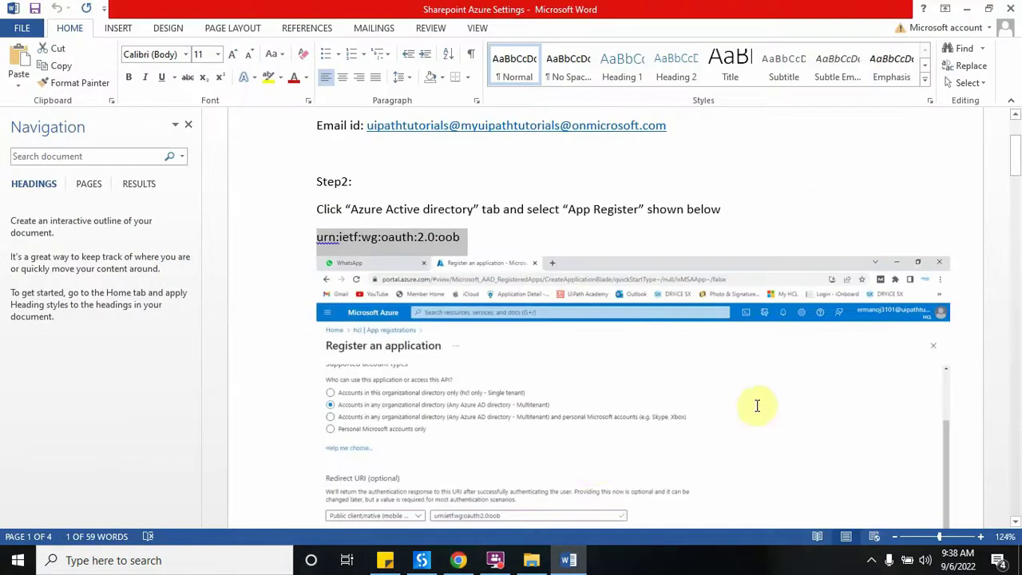
{"action": "left_click_drag", "start_coordinate": [1014, 159], "coordinate": [1004, 258]}
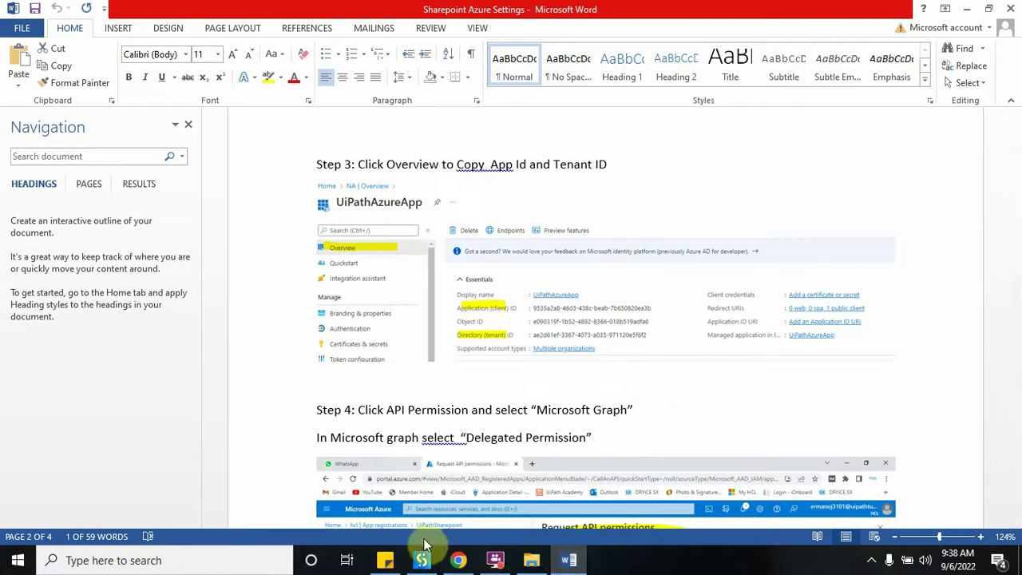
- Switch back to Chrome, discard the unfinished app registration by returning to the Azure home page, and open App Services
{"action": "left_click", "coordinate": [458, 559]}
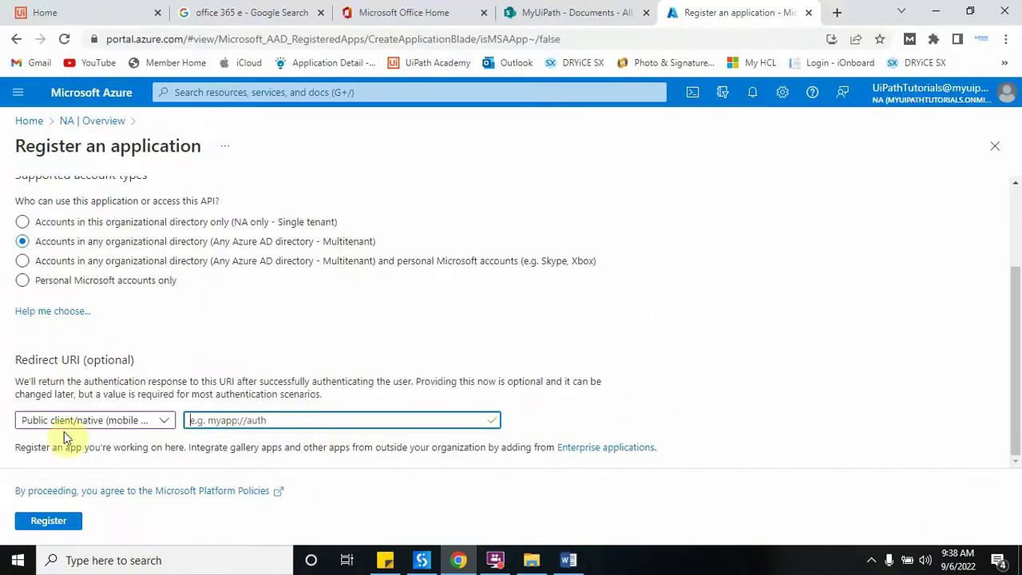
{"action": "left_click", "coordinate": [38, 124]}
{"action": "left_click", "coordinate": [582, 119]}
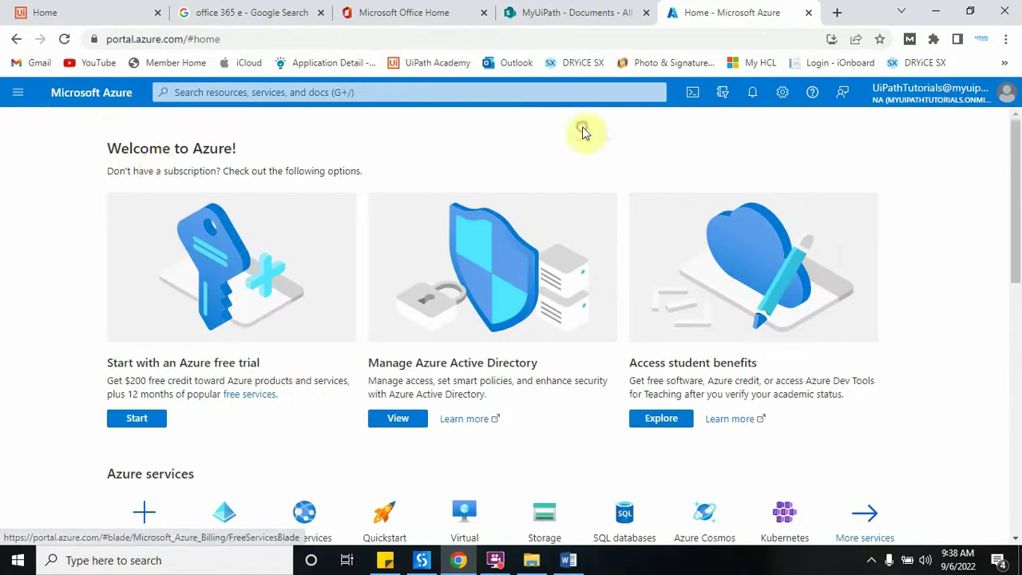
{"action": "left_click", "coordinate": [15, 96]}
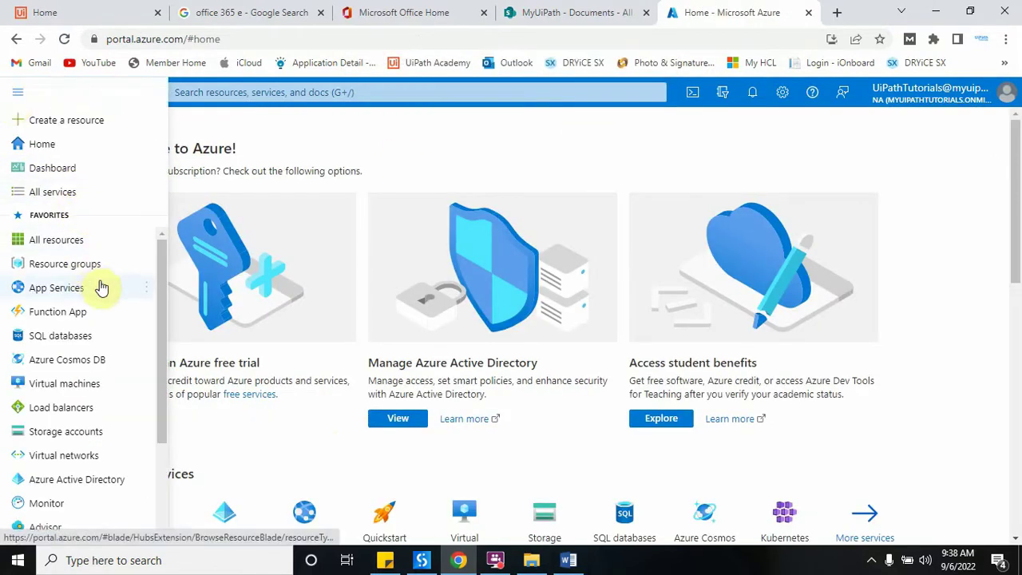
{"action": "left_click", "coordinate": [50, 293]}
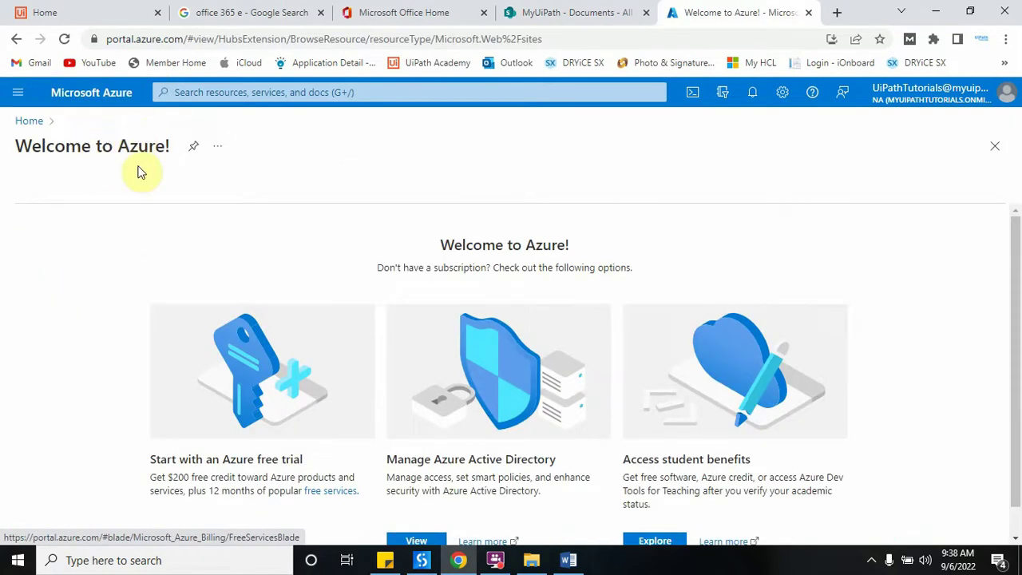
- Check Step 3 of the Word instructions, then open the Overview page of Azure Active Directory in the Azure portal
{"action": "left_click", "coordinate": [11, 95]}
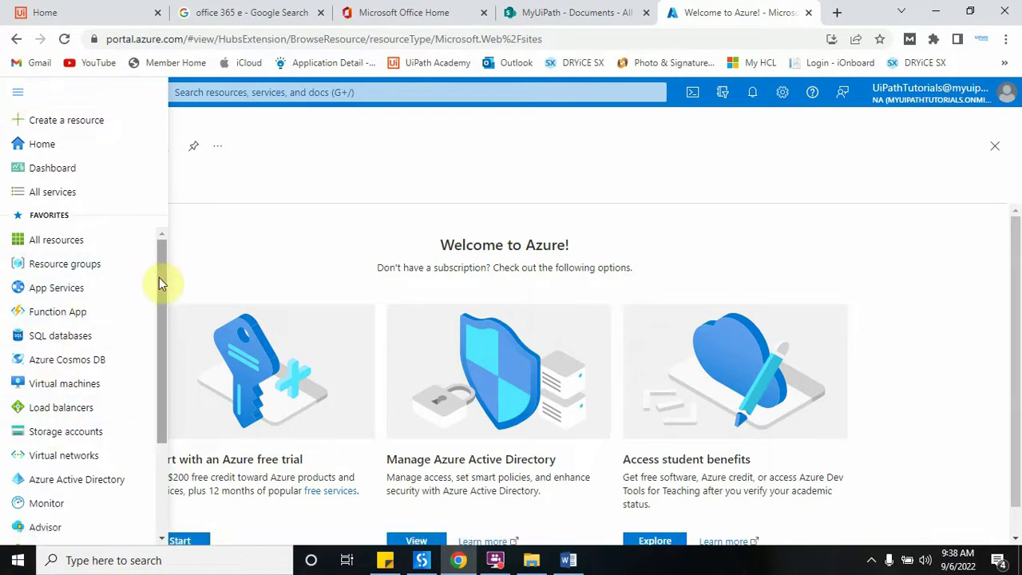
{"action": "left_click_drag", "start_coordinate": [159, 278], "coordinate": [161, 320]}
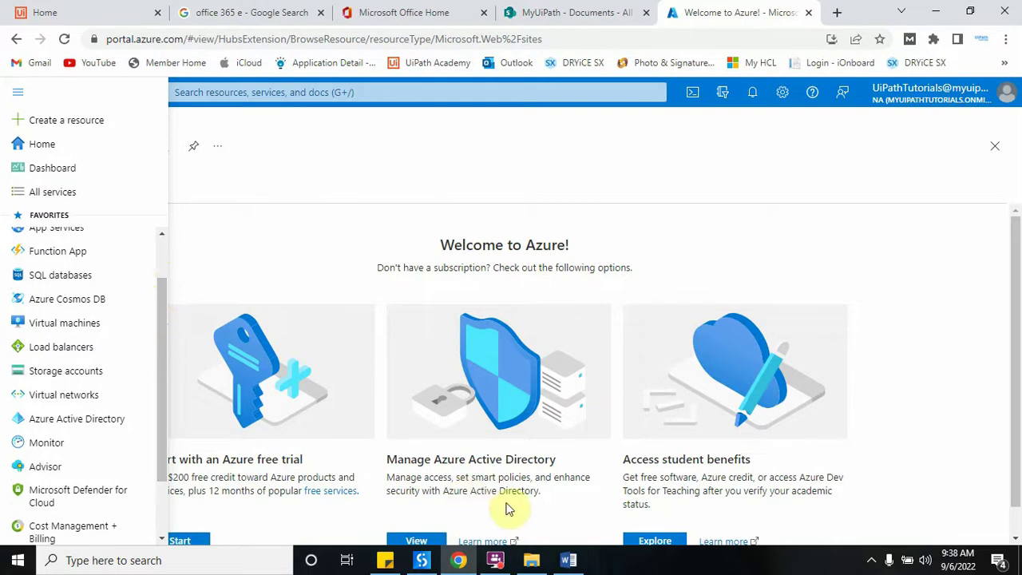
{"action": "left_click", "coordinate": [579, 561]}
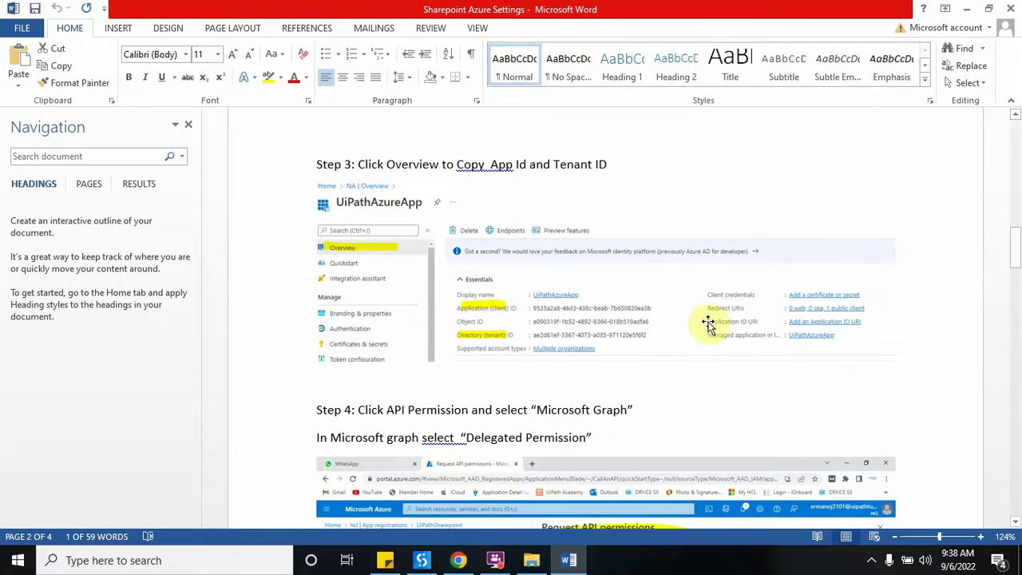
{"action": "left_click", "coordinate": [458, 560]}
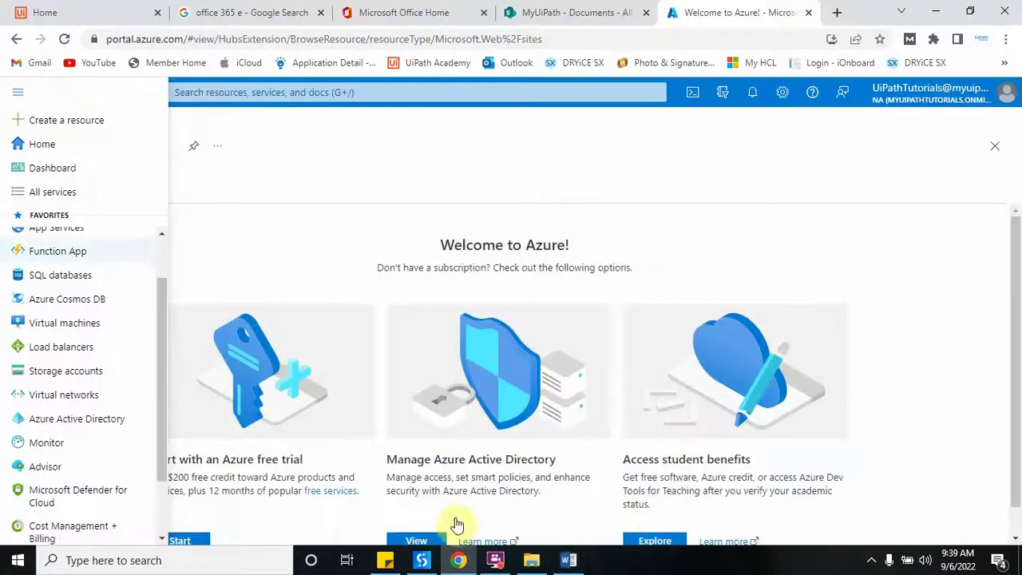
{"action": "scroll", "coordinate": [152, 294], "scroll_direction": "up", "scroll_amount": 2}
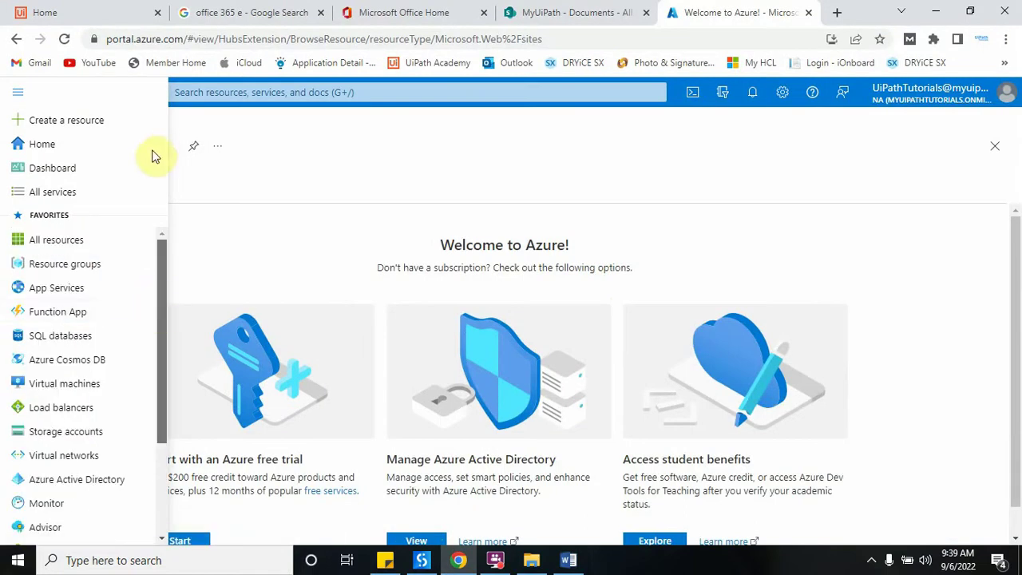
{"action": "left_click_drag", "start_coordinate": [159, 238], "coordinate": [176, 347]}
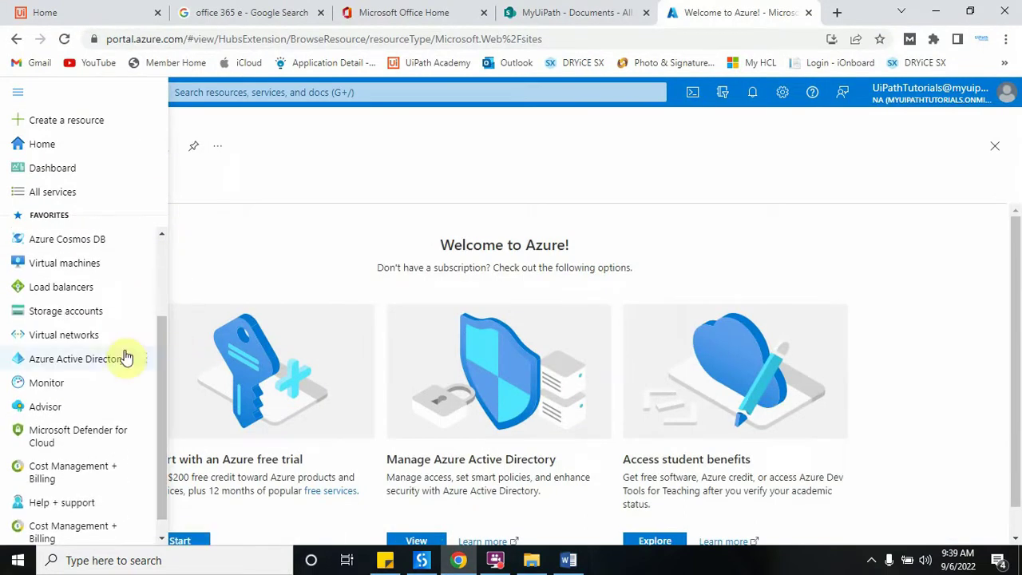
{"action": "left_click", "coordinate": [99, 359]}
{"action": "left_click", "coordinate": [55, 211]}
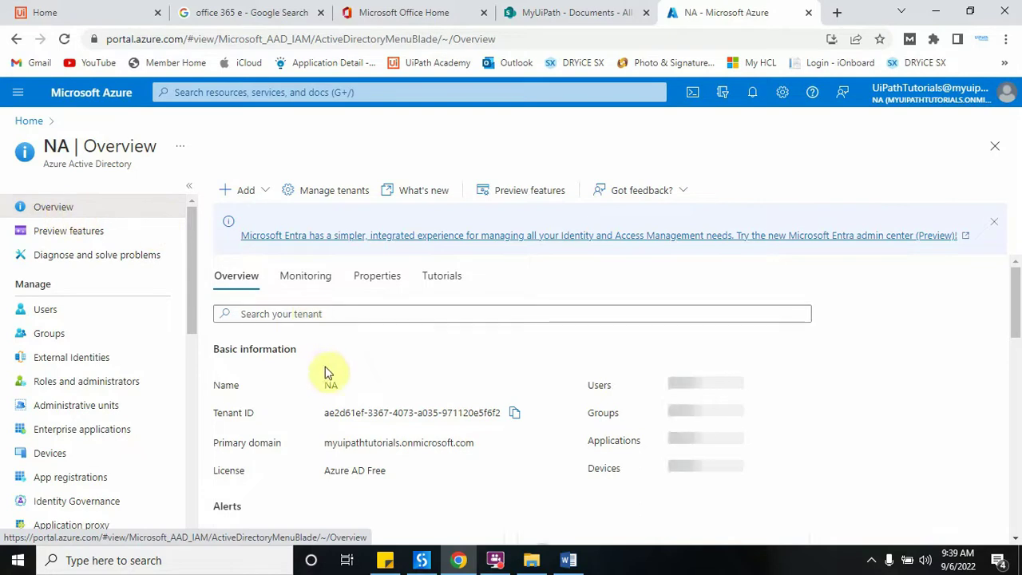
- Examine the options for adding objects to the directory and the tenant's basic information on the Overview page
{"action": "left_click", "coordinate": [263, 192]}
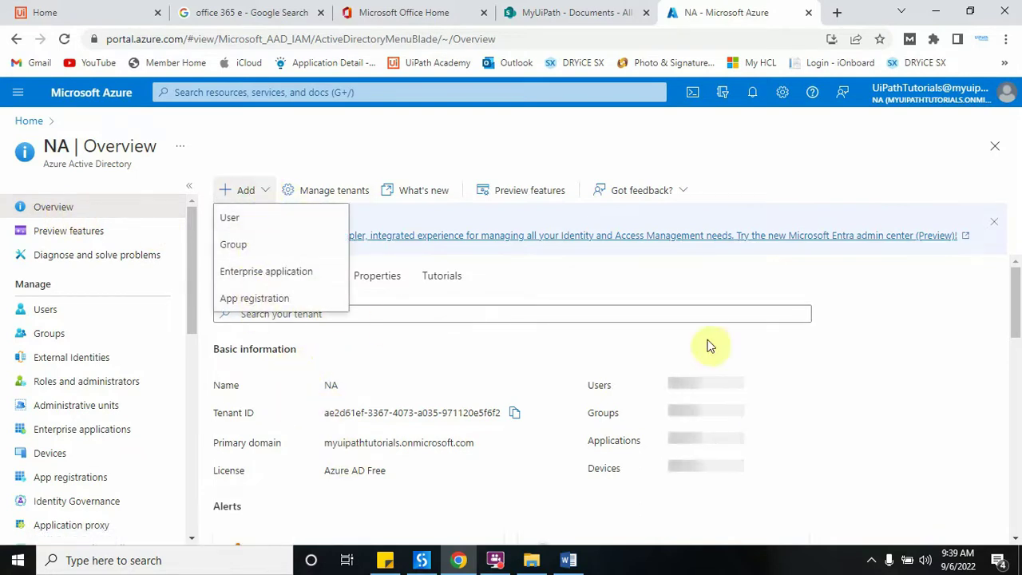
{"action": "left_click", "coordinate": [946, 344]}
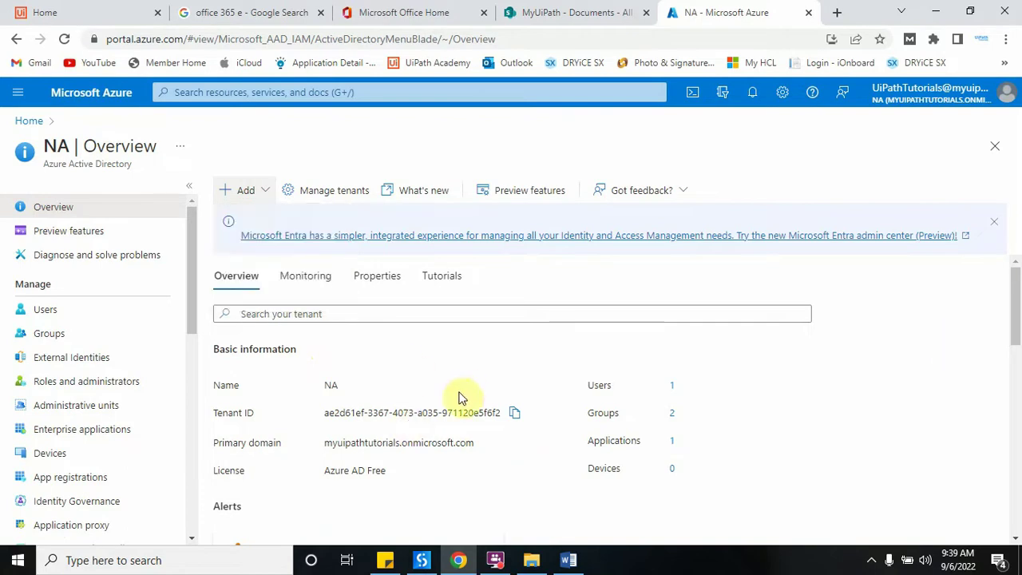
{"action": "scroll", "coordinate": [1014, 347], "scroll_direction": "down", "scroll_amount": 1}
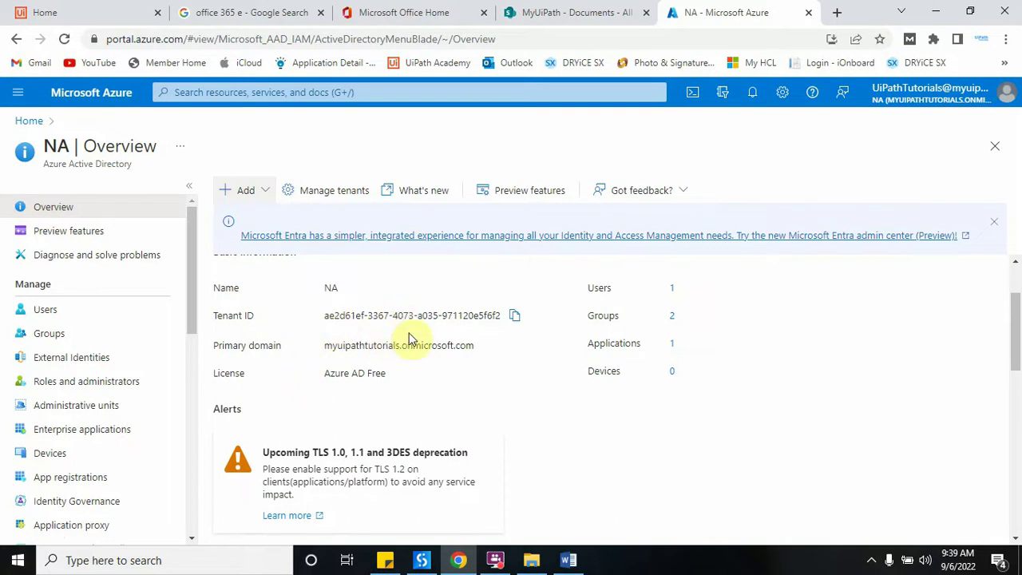
{"action": "left_click_drag", "start_coordinate": [1015, 311], "coordinate": [1004, 246]}
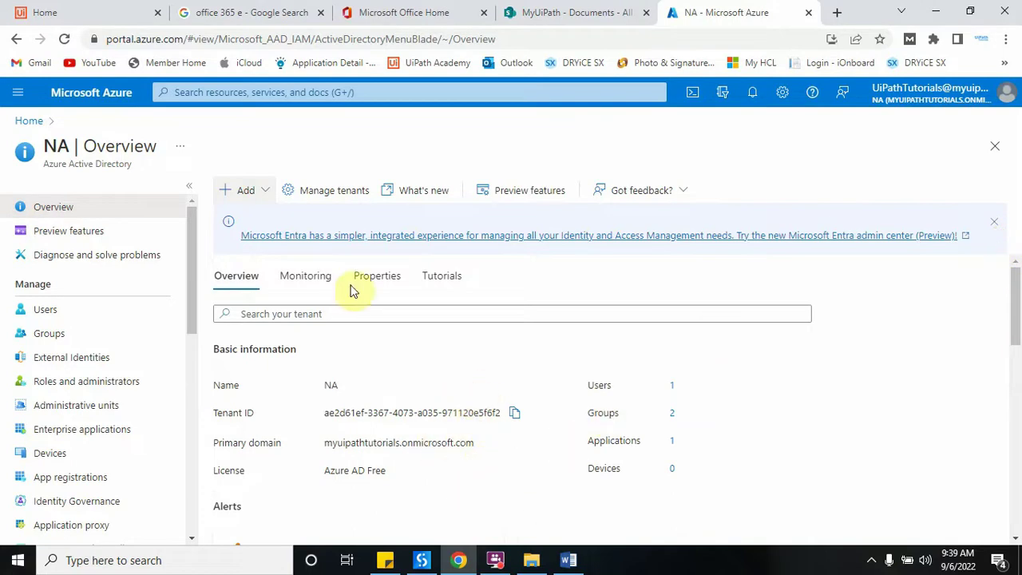
- Review Steps 3 and 4 in the Word document and compare the Step 3 screenshot with the Azure Active Directory overview in Chrome
{"action": "left_click", "coordinate": [568, 560]}
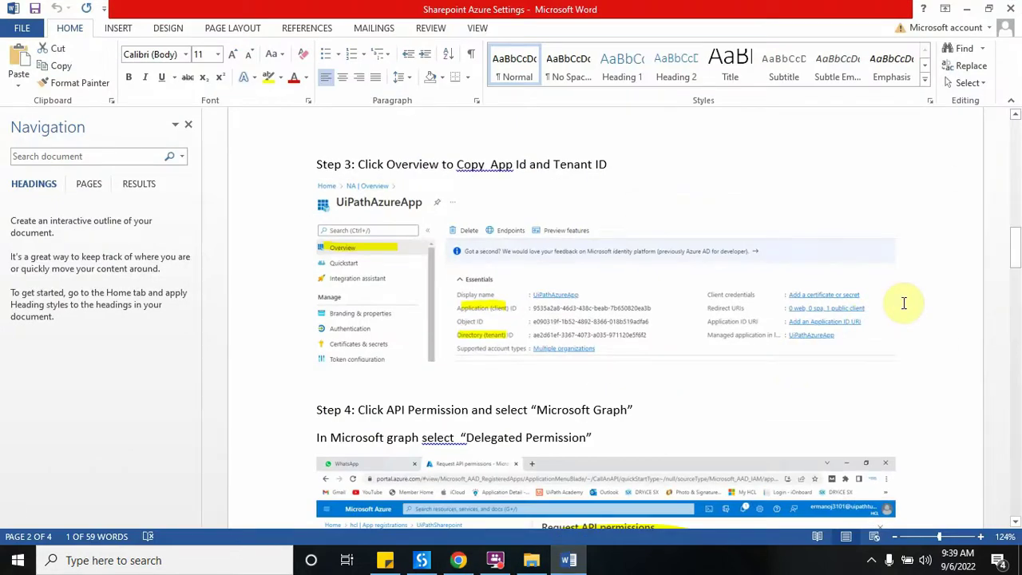
{"action": "left_click_drag", "start_coordinate": [1015, 249], "coordinate": [1016, 267]}
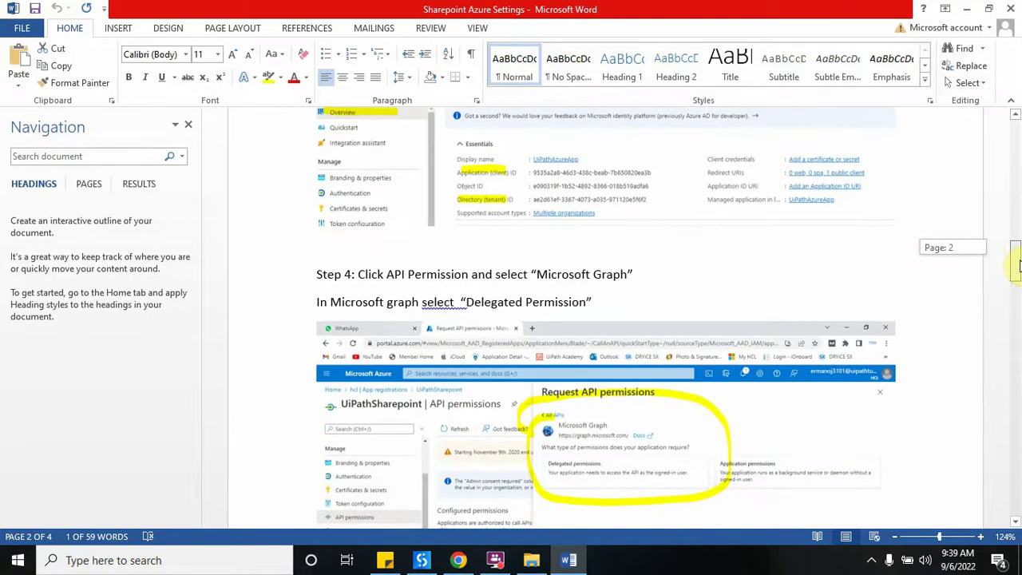
{"action": "left_click_drag", "start_coordinate": [1016, 268], "coordinate": [1015, 245]}
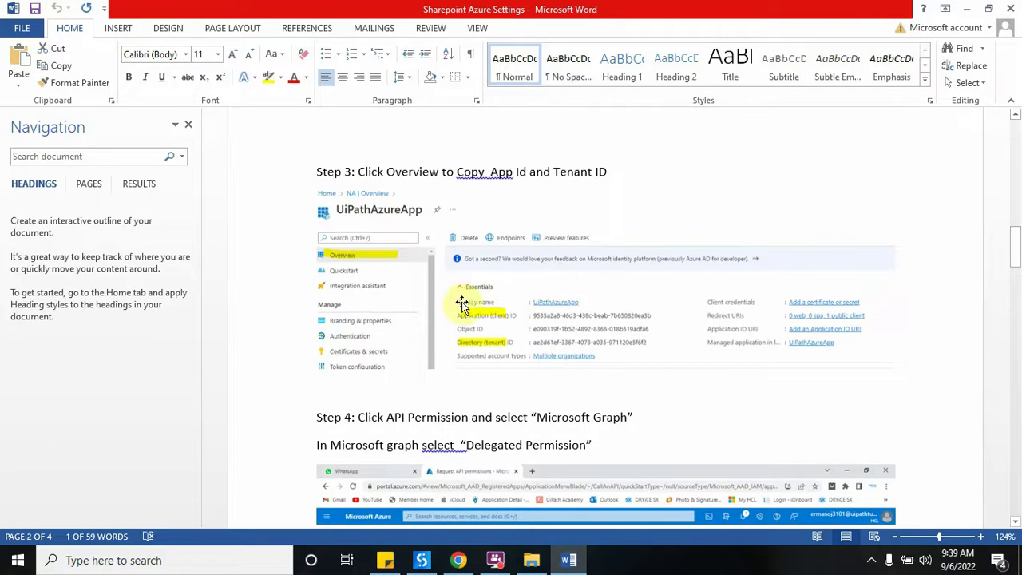
{"action": "left_click", "coordinate": [458, 559]}
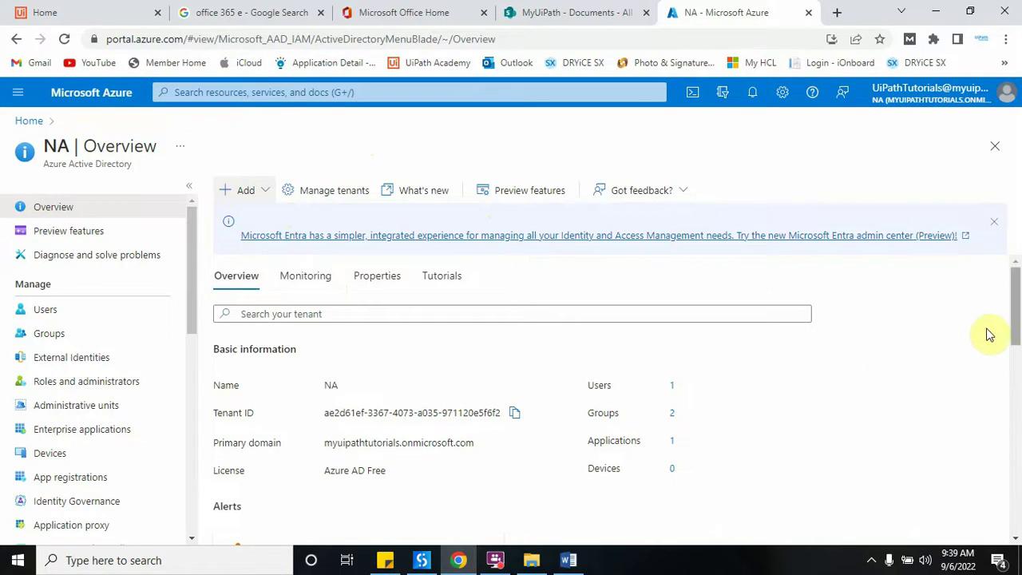
{"action": "mouse_move", "coordinate": [1019, 315]}
{"action": "left_mouse_down"}
{"action": "mouse_move", "coordinate": [1019, 409]}
{"action": "mouse_move", "coordinate": [1017, 310]}
{"action": "left_mouse_up"}
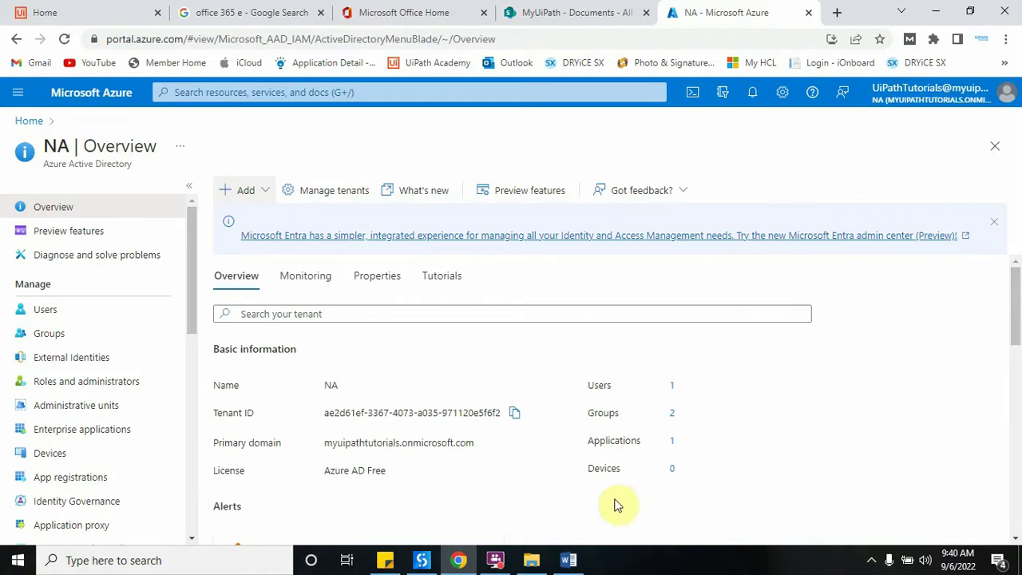
{"action": "left_click", "coordinate": [570, 560]}
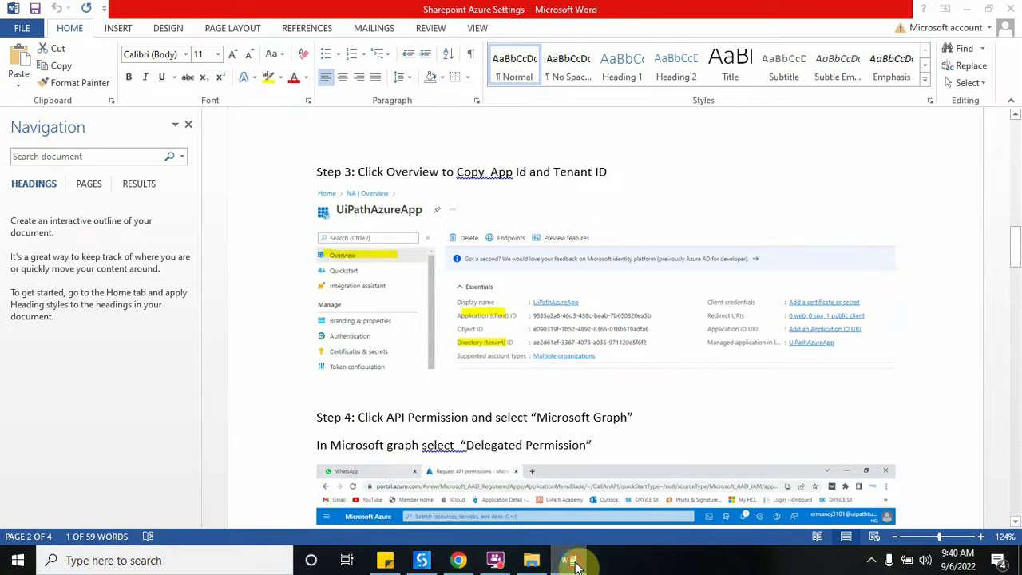
{"action": "left_click", "coordinate": [571, 561]}
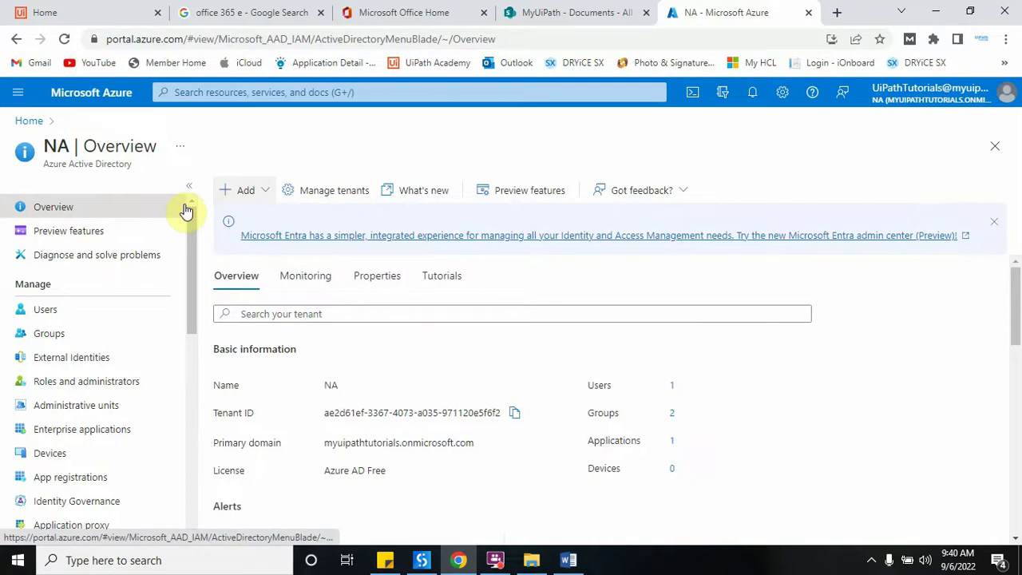
- Look through the directory's Monitoring, Tutorials and Properties pages for the app and tenant IDs, and return to the Overview
{"action": "left_click", "coordinate": [308, 279]}
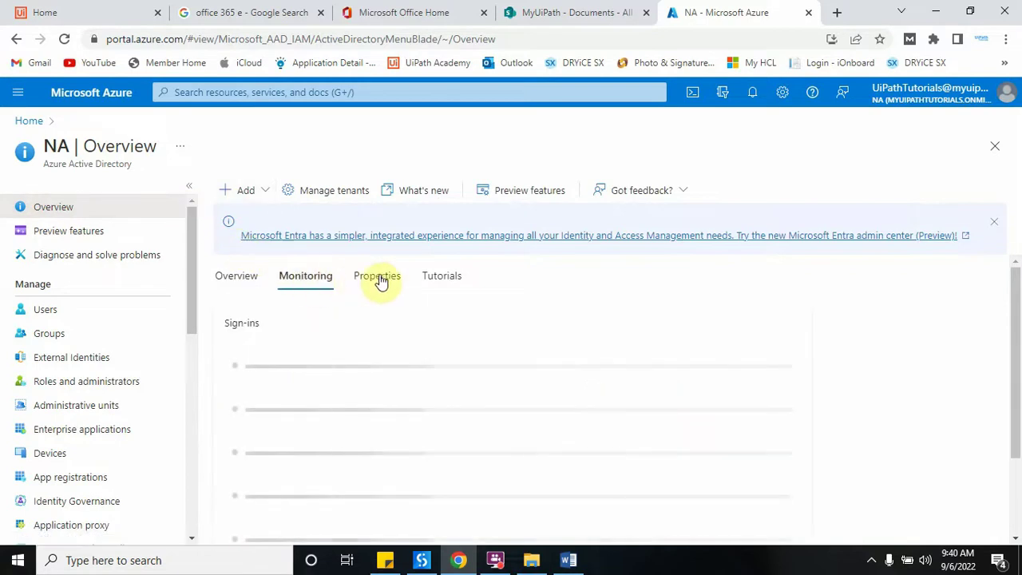
{"action": "left_click", "coordinate": [445, 274]}
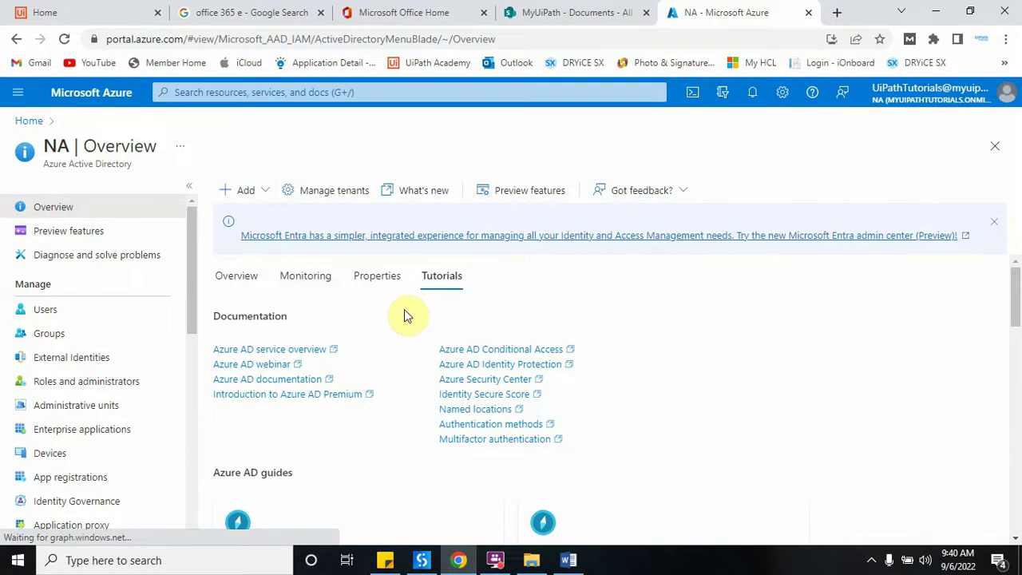
{"action": "left_click", "coordinate": [372, 285]}
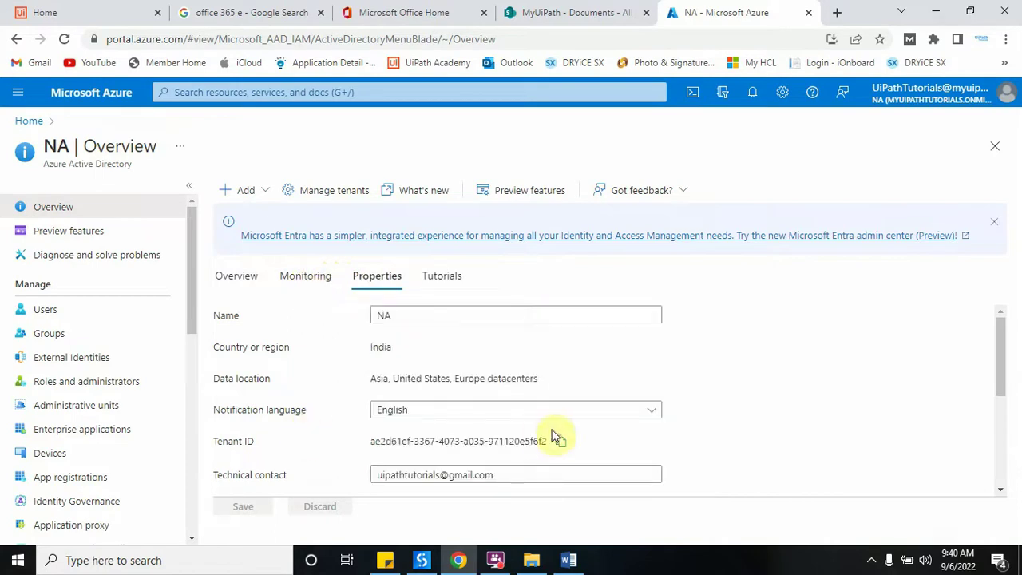
{"action": "left_click_drag", "start_coordinate": [1000, 388], "coordinate": [957, 297]}
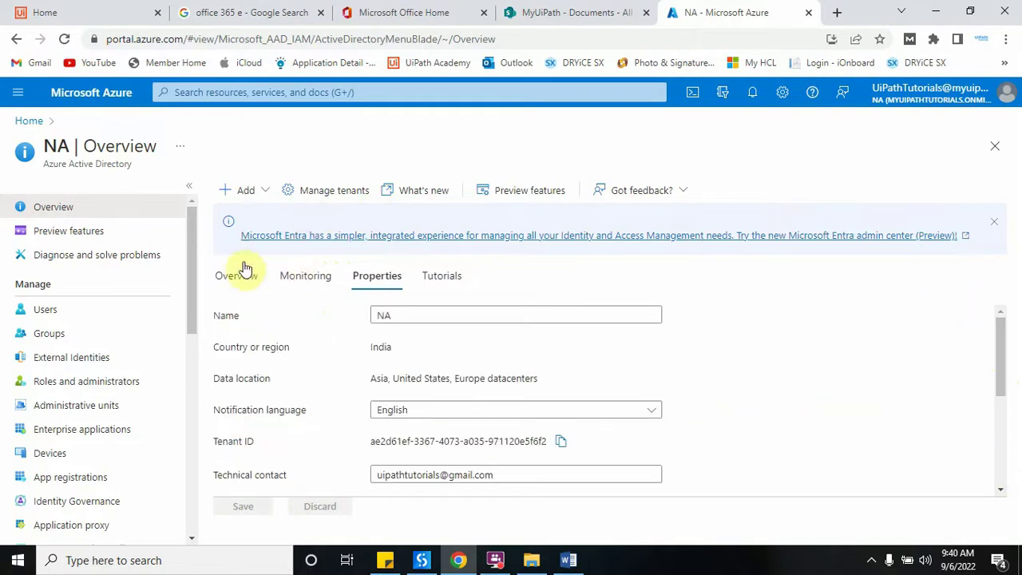
{"action": "left_click", "coordinate": [236, 275]}
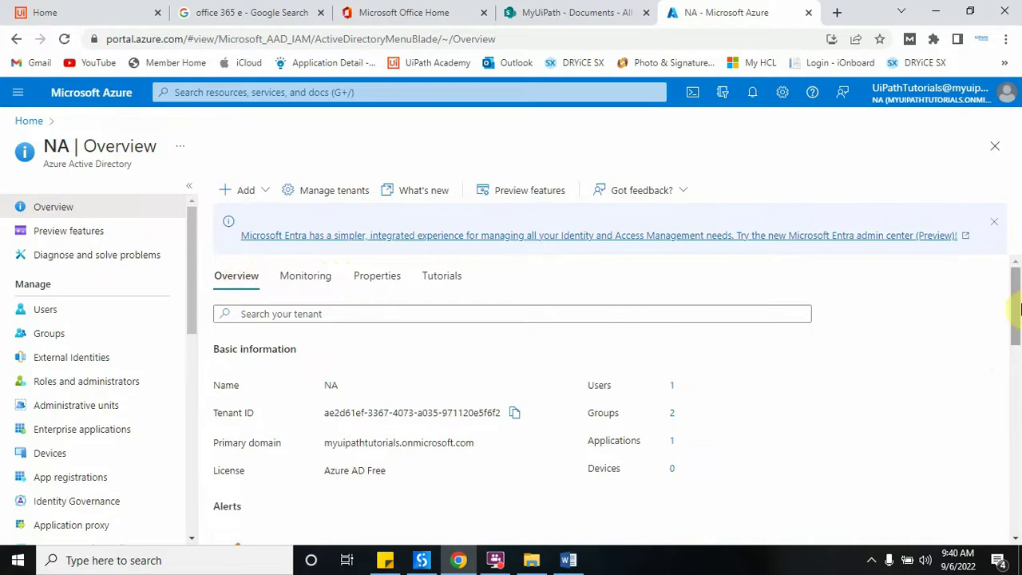
- View the signed-in administrator's profile from the My feed section and go back to the directory overview
{"action": "left_click_drag", "start_coordinate": [1017, 297], "coordinate": [1017, 379]}
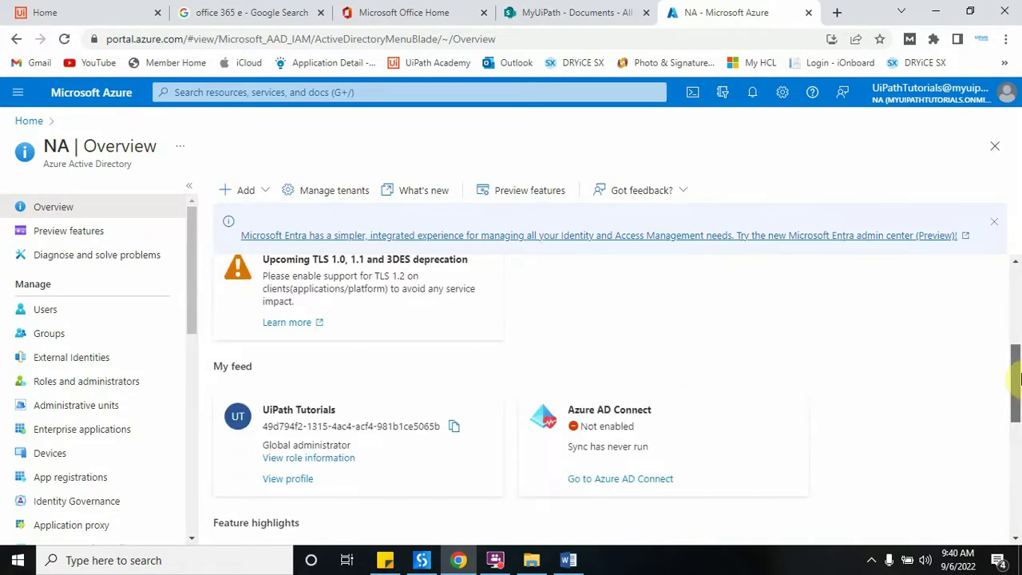
{"action": "left_click_drag", "start_coordinate": [1016, 379], "coordinate": [1011, 401]}
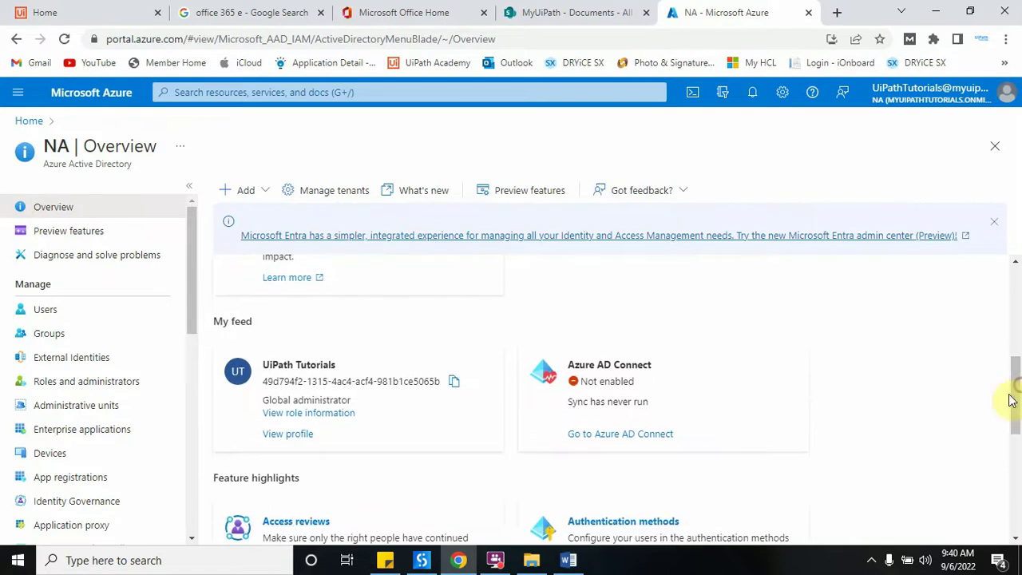
{"action": "left_click", "coordinate": [287, 433]}
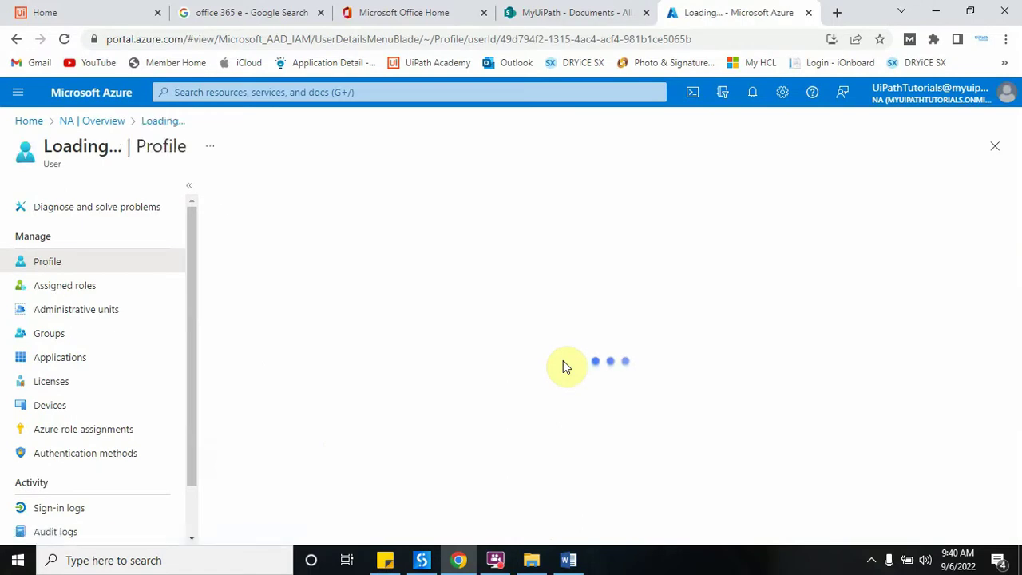
{"action": "mouse_move", "coordinate": [1019, 248]}
{"action": "left_mouse_down"}
{"action": "mouse_move", "coordinate": [1015, 473]}
{"action": "mouse_move", "coordinate": [1006, 253]}
{"action": "left_mouse_up"}
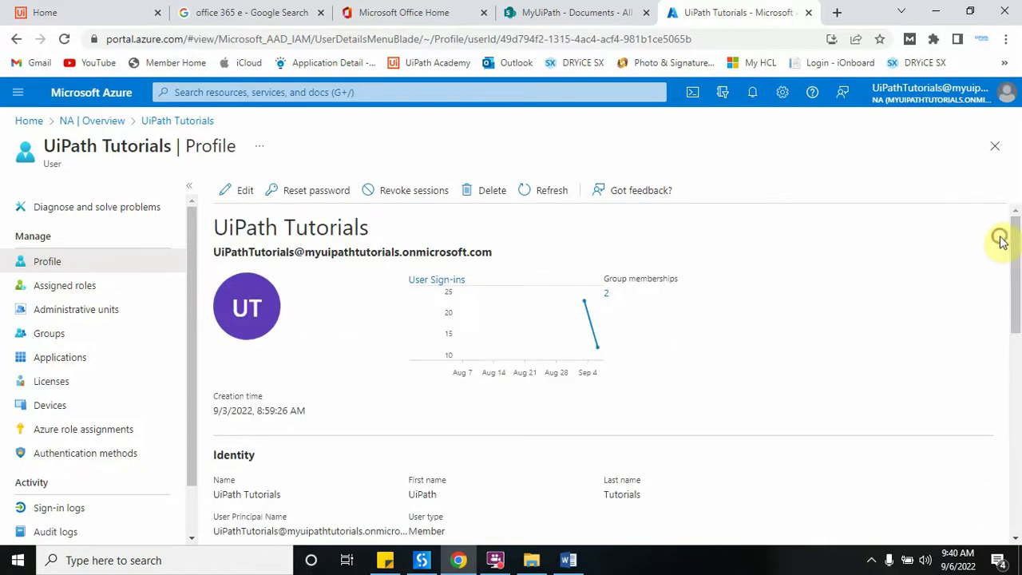
{"action": "left_click", "coordinate": [16, 39]}
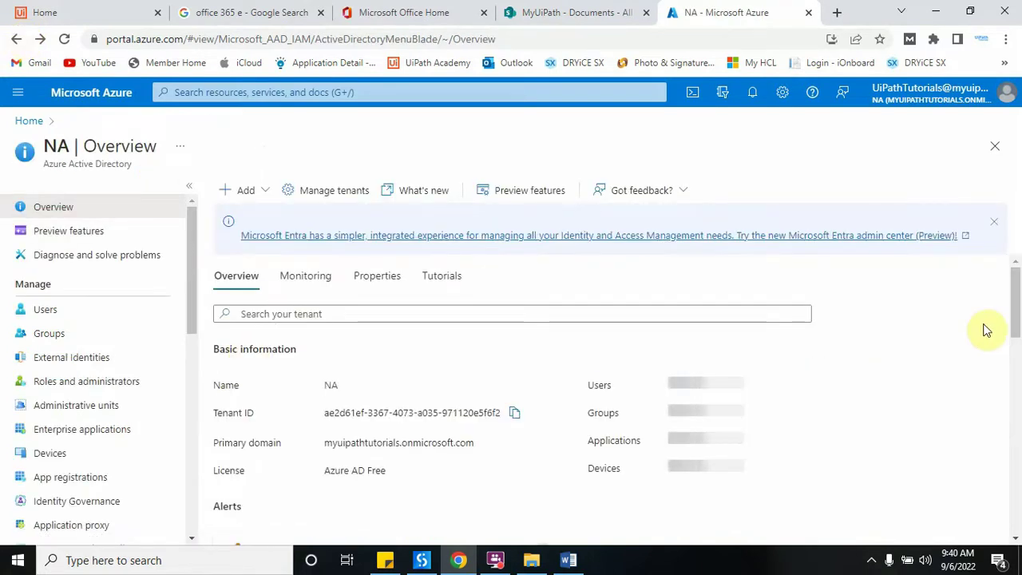
- Recheck the application and tenant ID fields in Word's Step 3 screenshot and look for them on the Azure directory overview
{"action": "left_click", "coordinate": [570, 560]}
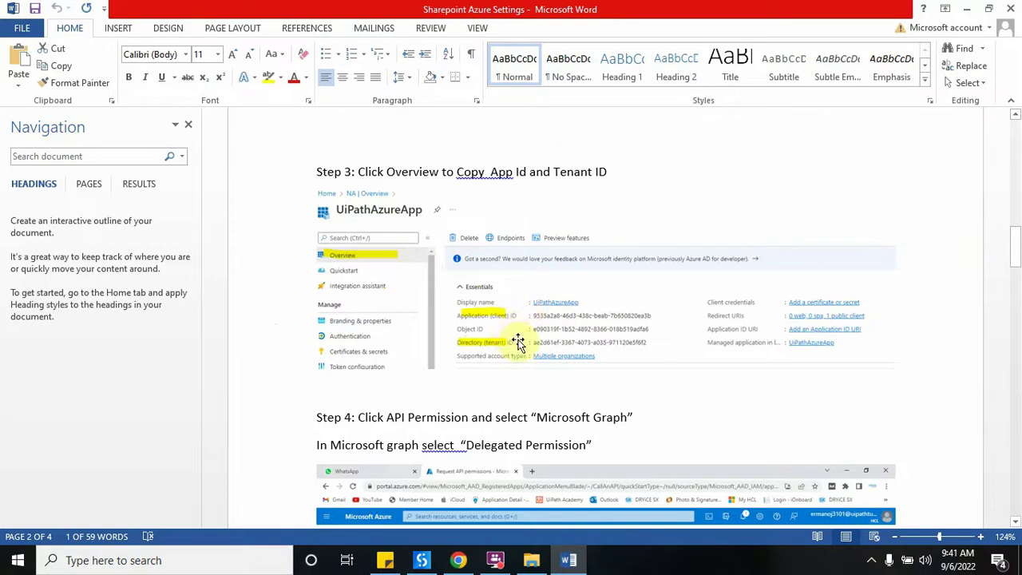
{"action": "left_click", "coordinate": [569, 559]}
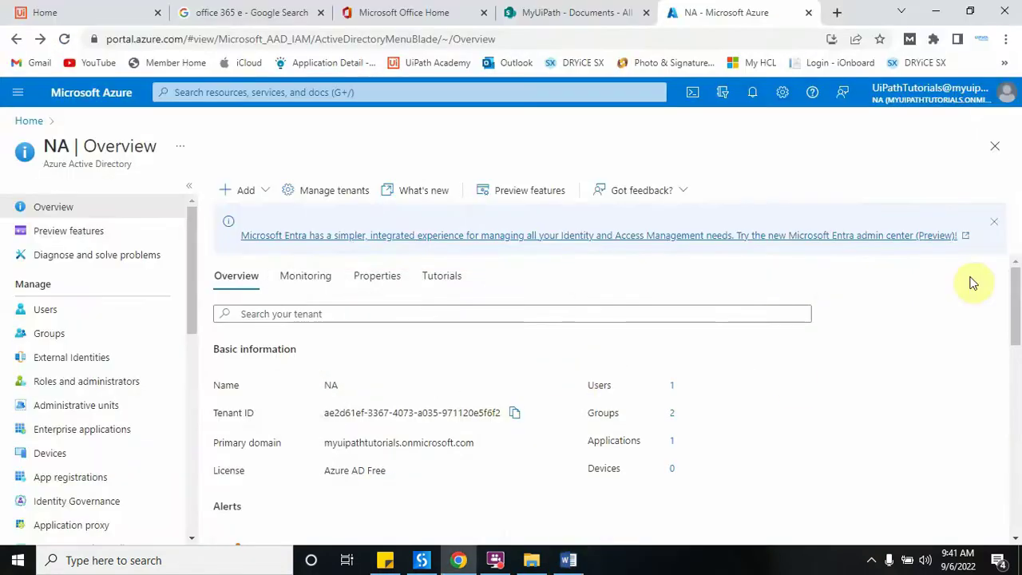
{"action": "left_click_drag", "start_coordinate": [1014, 297], "coordinate": [1007, 324]}
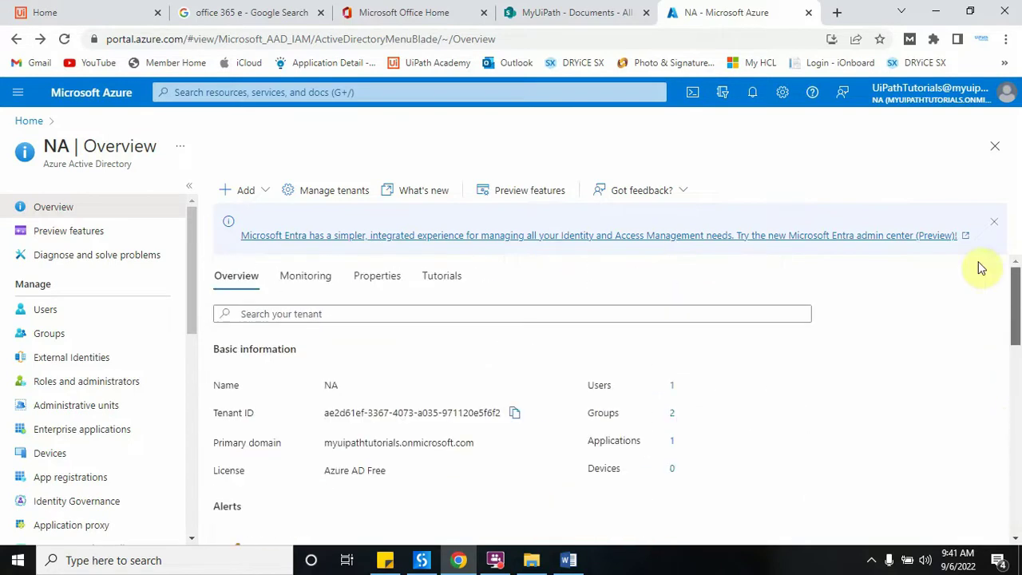
{"action": "scroll", "coordinate": [976, 319], "scroll_direction": "down", "scroll_amount": 2}
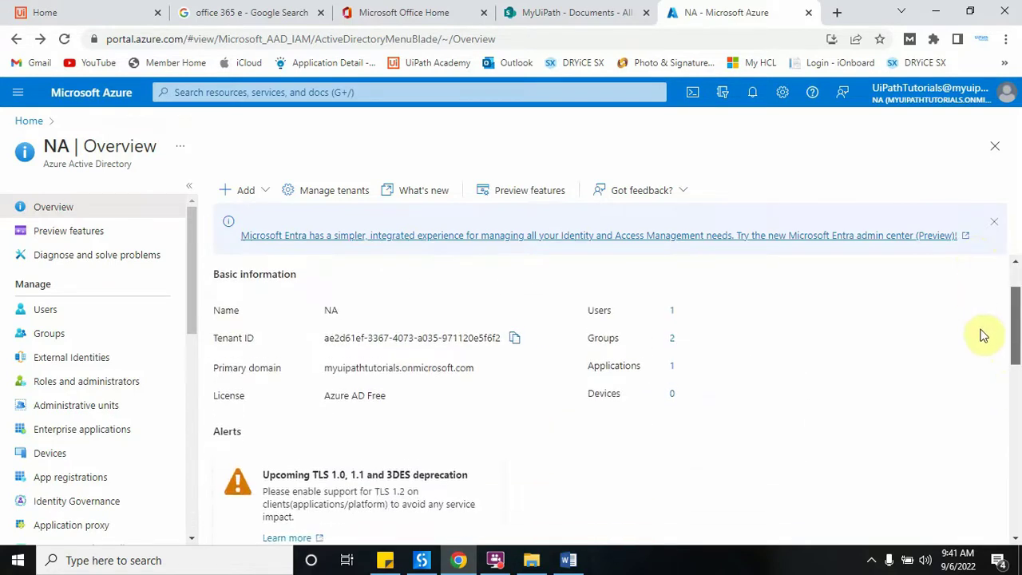
{"action": "scroll", "coordinate": [990, 279], "scroll_direction": "up", "scroll_amount": 2}
- Check the options for adding objects, then open Manage tenants and display the details of the NA tenant
{"action": "left_click", "coordinate": [256, 192]}
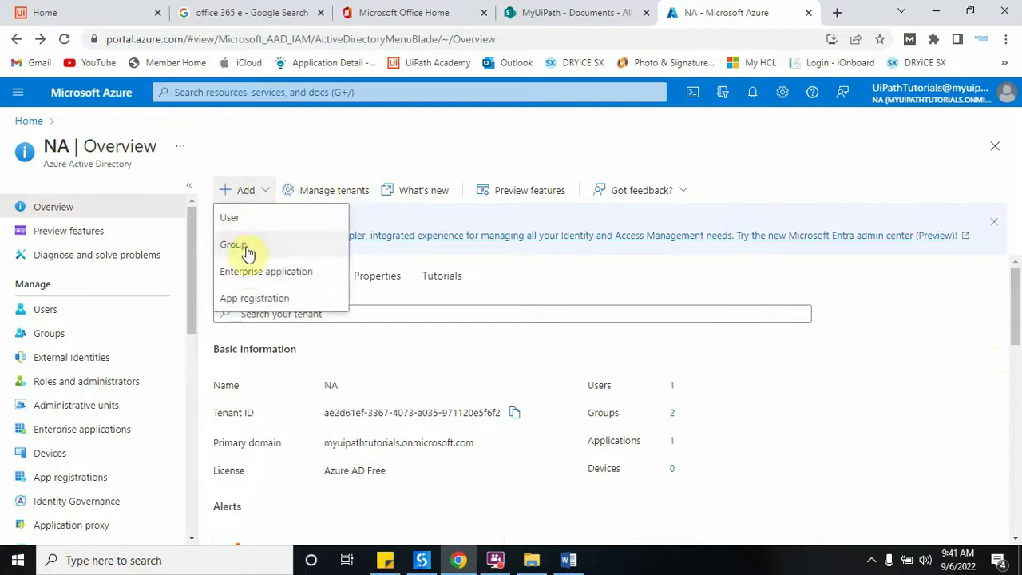
{"action": "left_click", "coordinate": [327, 193]}
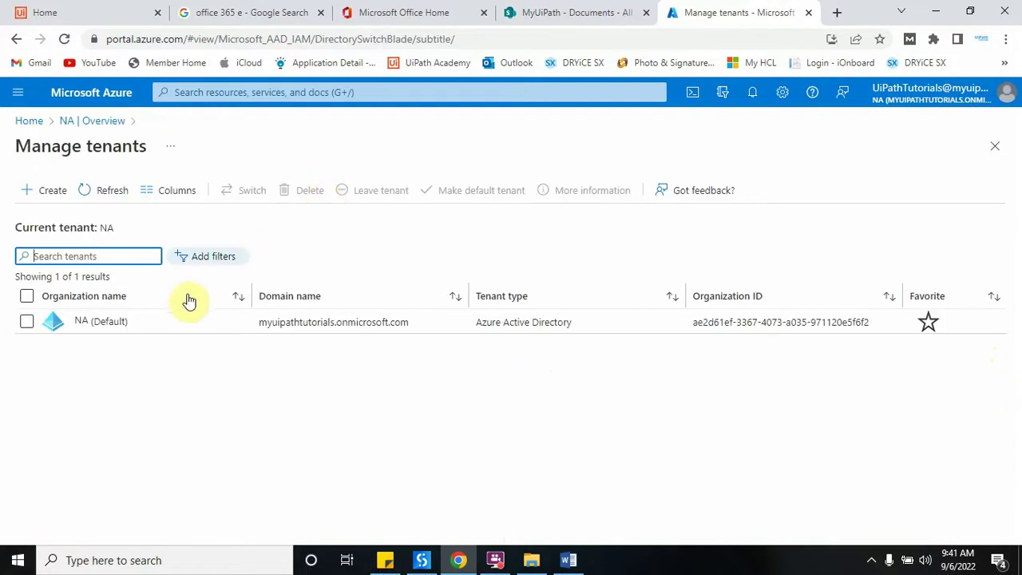
{"action": "left_click", "coordinate": [292, 324]}
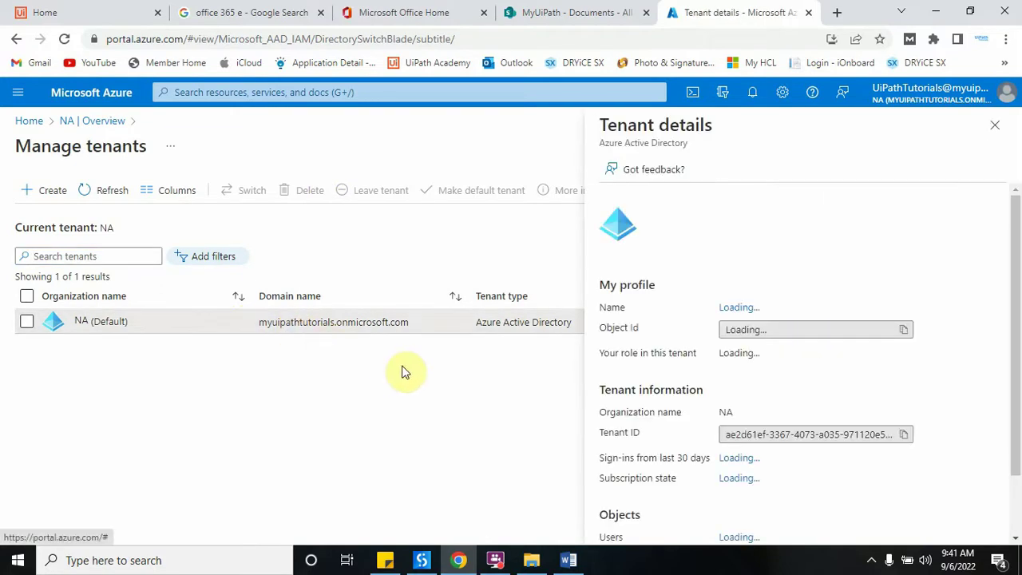
- Leave the tenant details for the Azure home page and reopen the Azure Active Directory overview from the portal's service list
{"action": "left_click_drag", "start_coordinate": [1017, 333], "coordinate": [997, 296]}
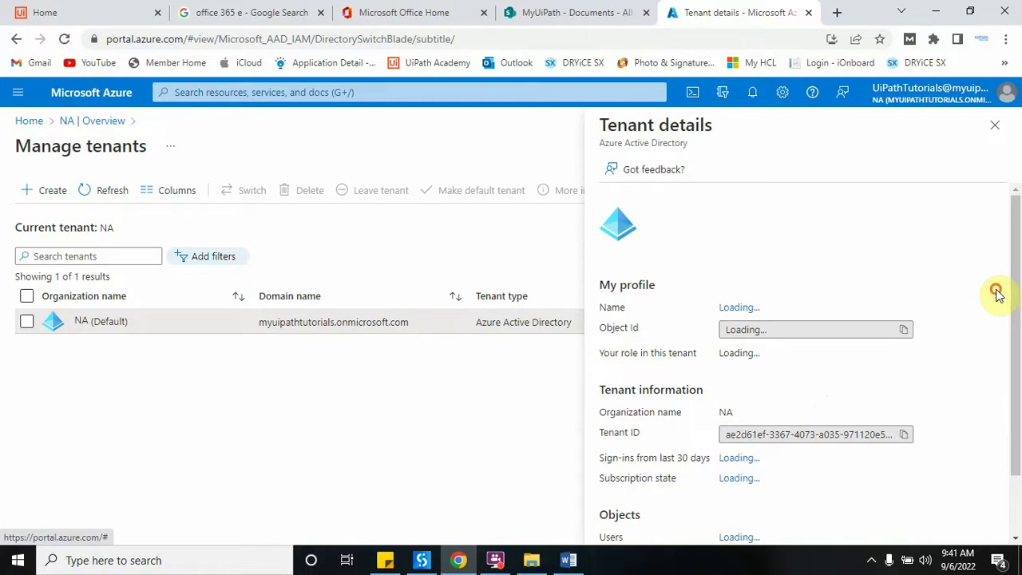
{"action": "left_click", "coordinate": [28, 121]}
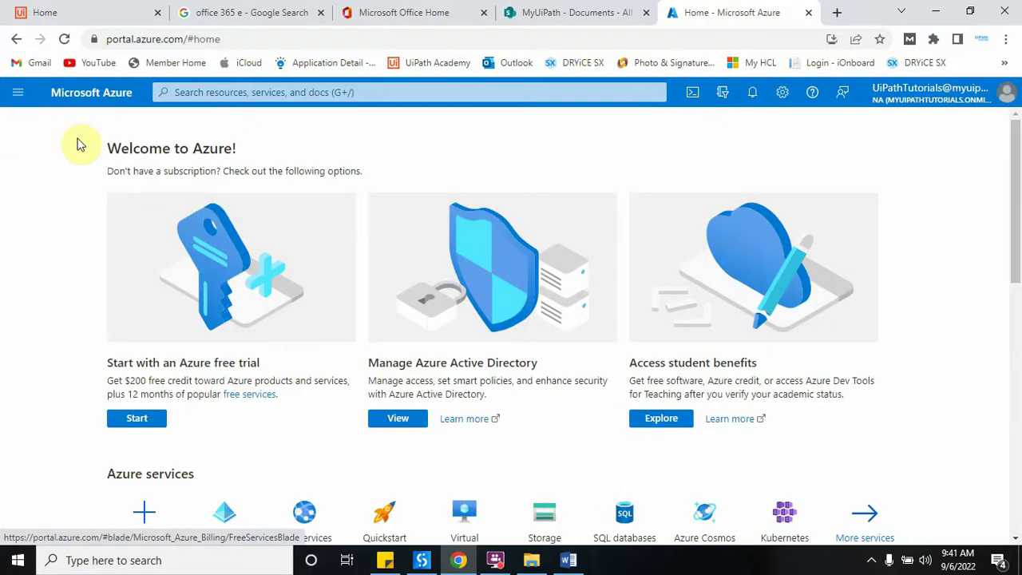
{"action": "left_click", "coordinate": [16, 91]}
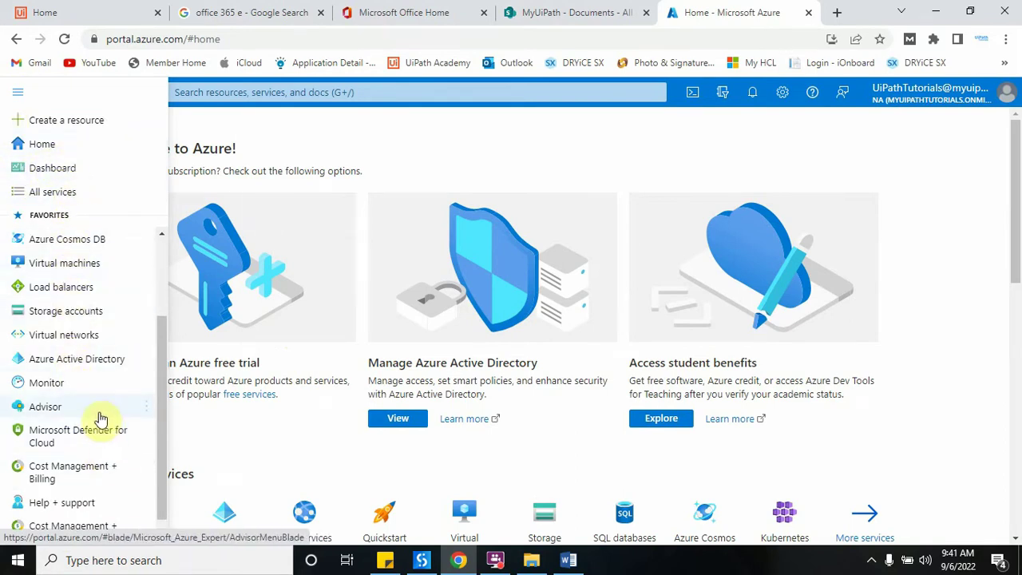
{"action": "left_click_drag", "start_coordinate": [159, 358], "coordinate": [138, 283]}
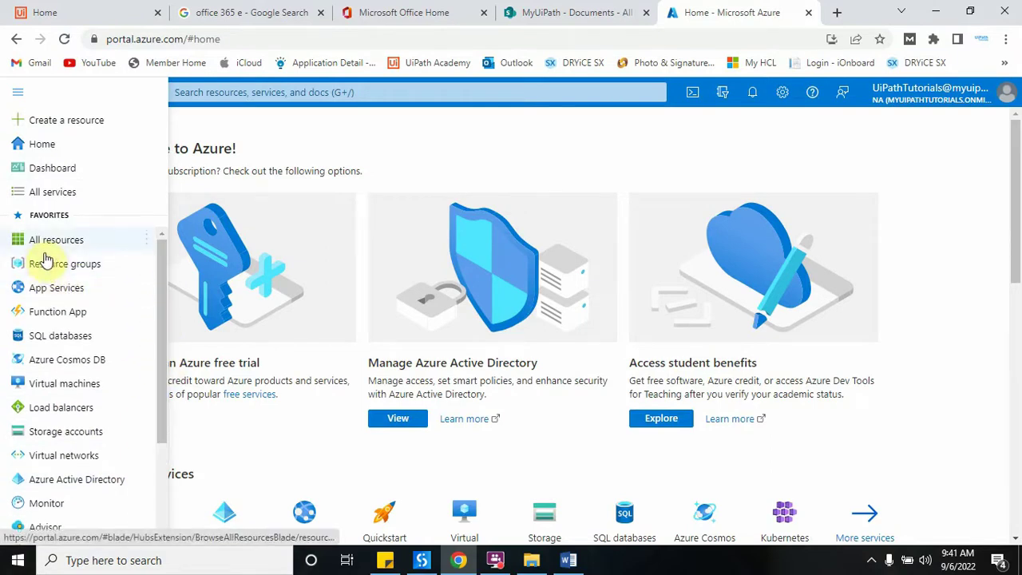
{"action": "mouse_move", "coordinate": [33, 237]}
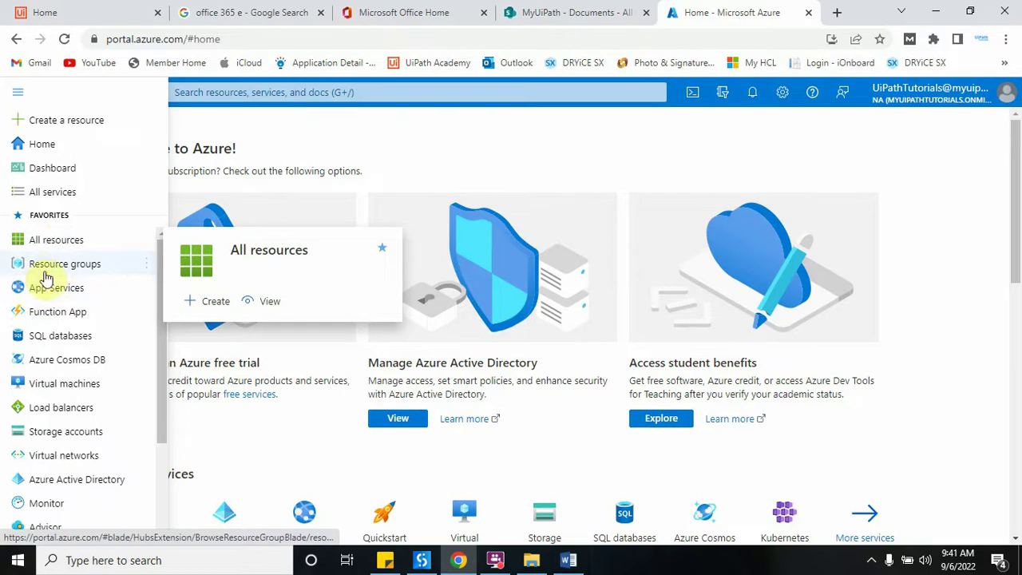
{"action": "left_click", "coordinate": [70, 479]}
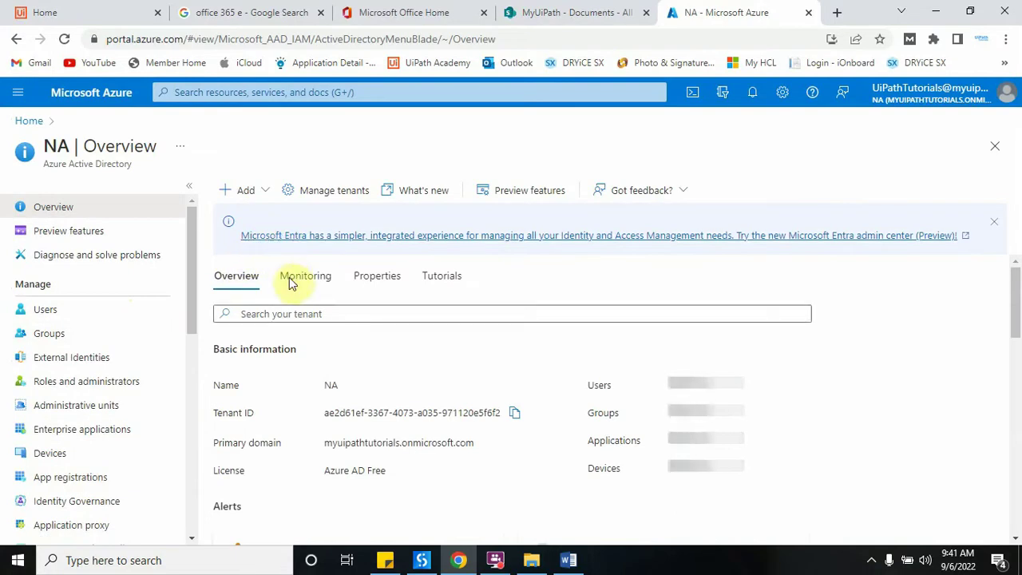
- Copy the administrator's ID from the My feed section and compare it with the AppId and TenantId variables in UiPath Studio
{"action": "left_click_drag", "start_coordinate": [1016, 327], "coordinate": [1016, 431]}
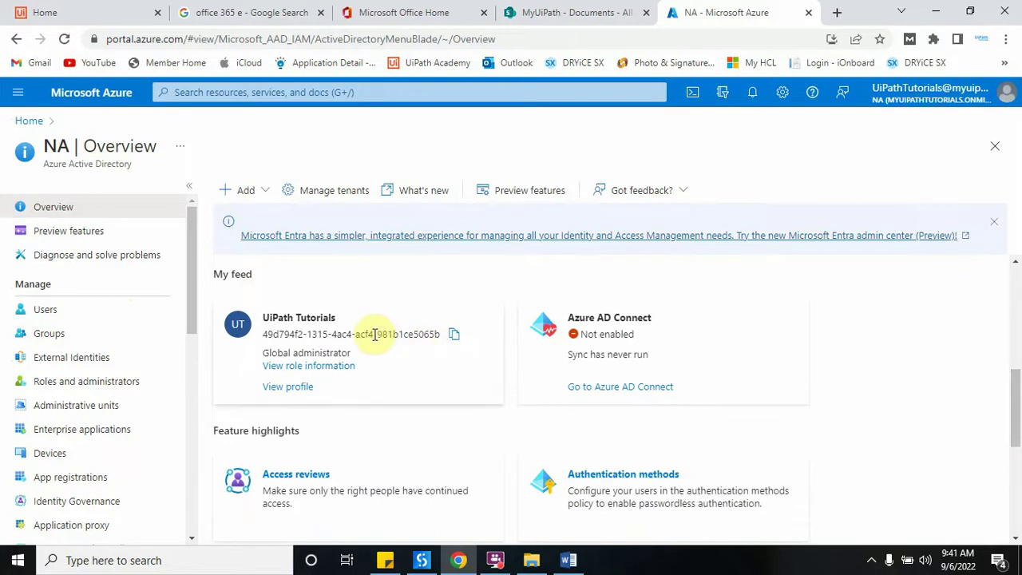
{"action": "left_click", "coordinate": [454, 333]}
{"action": "left_click", "coordinate": [423, 561]}
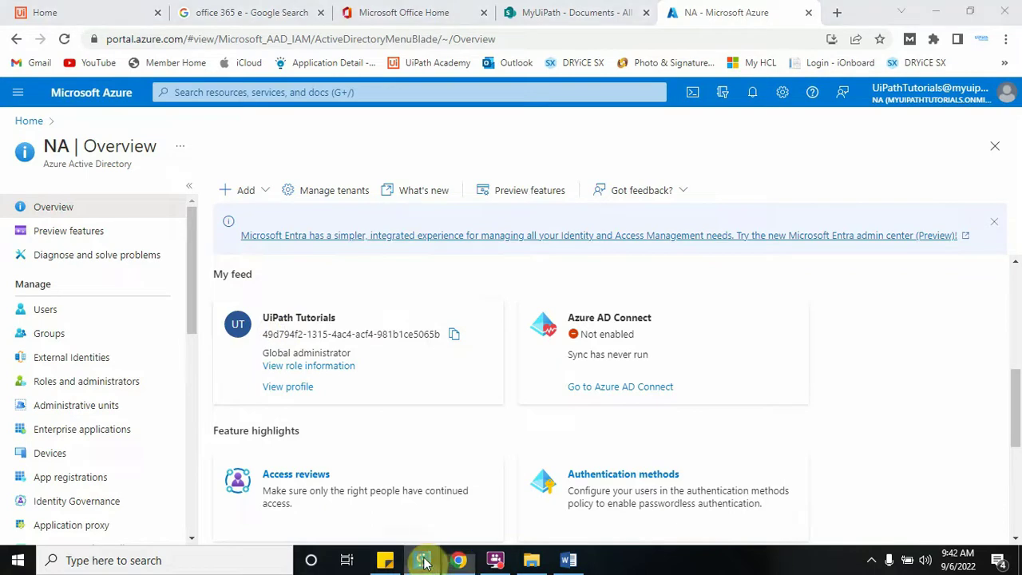
{"action": "left_click", "coordinate": [271, 496]}
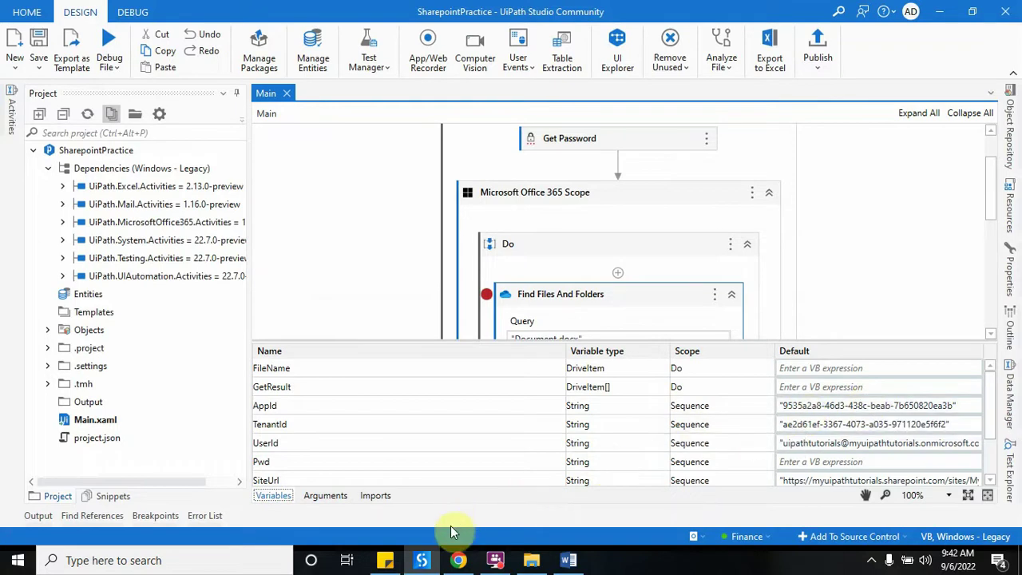
{"action": "left_click", "coordinate": [458, 560]}
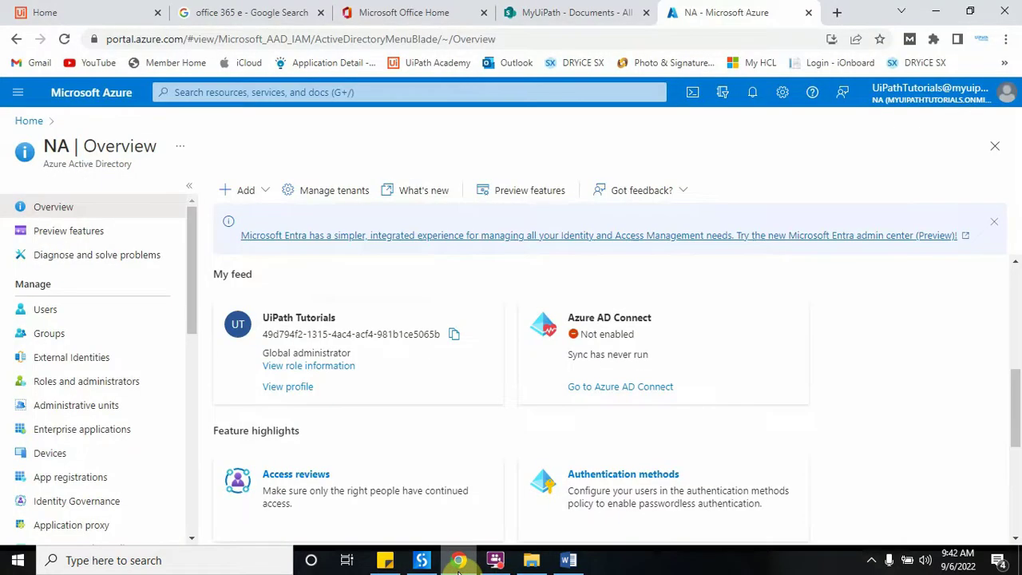
{"action": "left_click", "coordinate": [458, 559]}
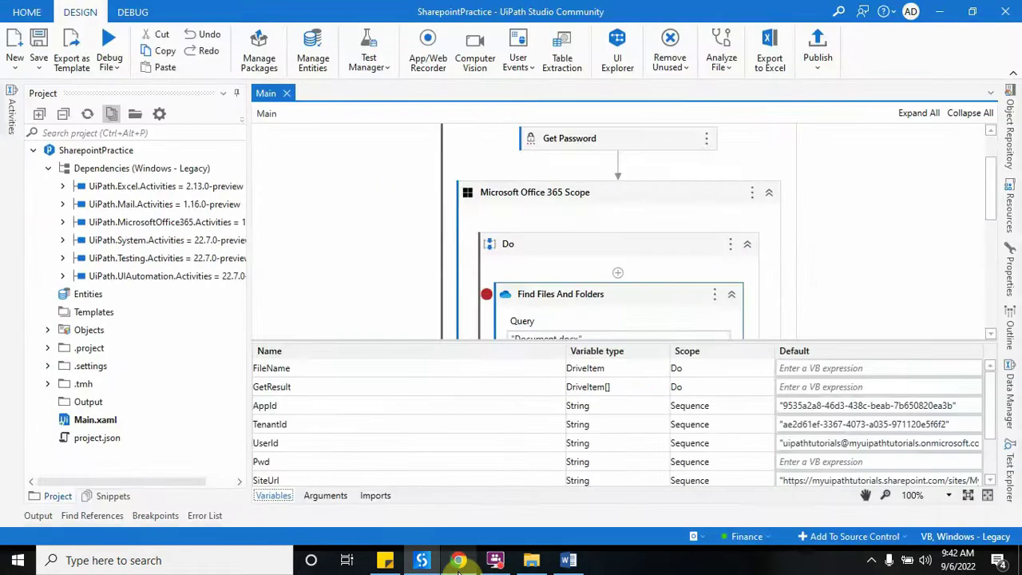
{"action": "left_click", "coordinate": [458, 559]}
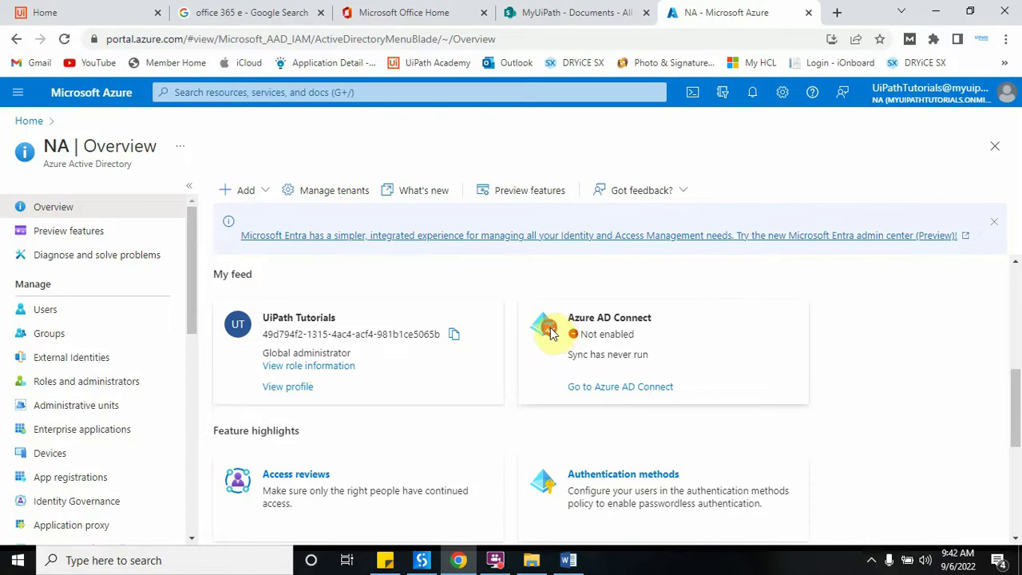
- Look through the Azure AD Connect page and the directory's management sections, and return to the directory overview
{"action": "left_click", "coordinate": [615, 388]}
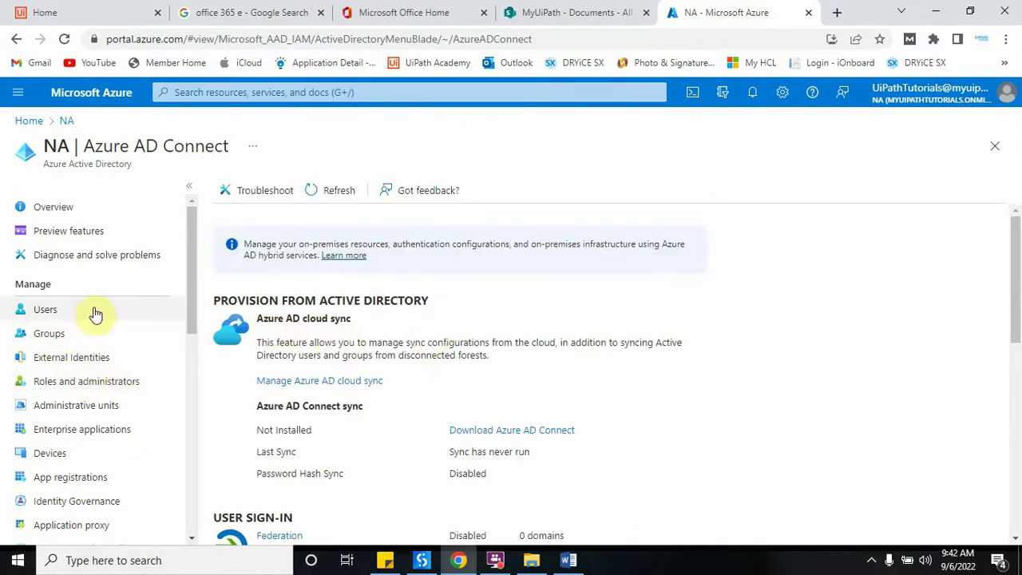
{"action": "left_click_drag", "start_coordinate": [193, 274], "coordinate": [202, 342]}
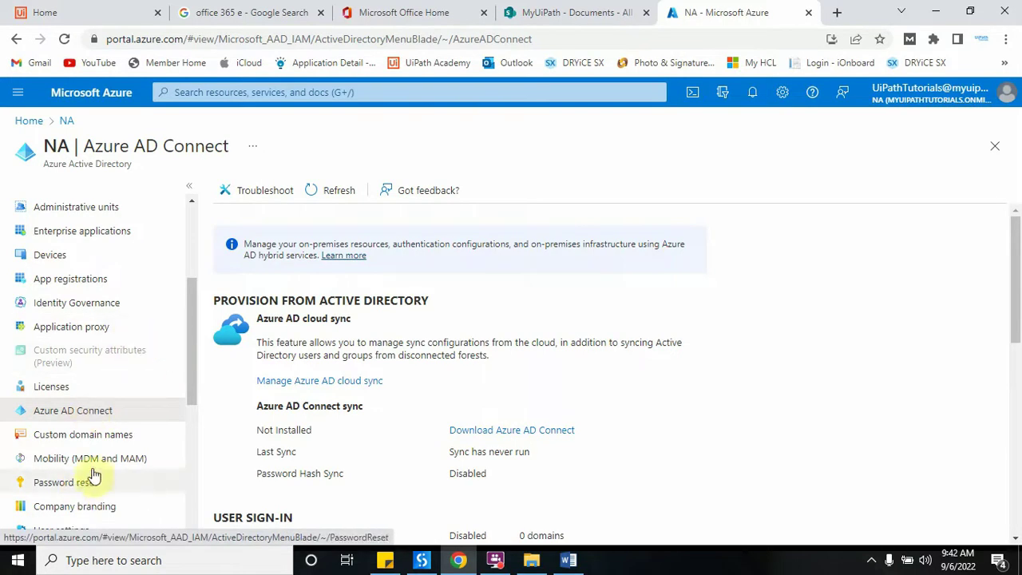
{"action": "scroll", "coordinate": [196, 323], "scroll_direction": "up", "scroll_amount": 3}
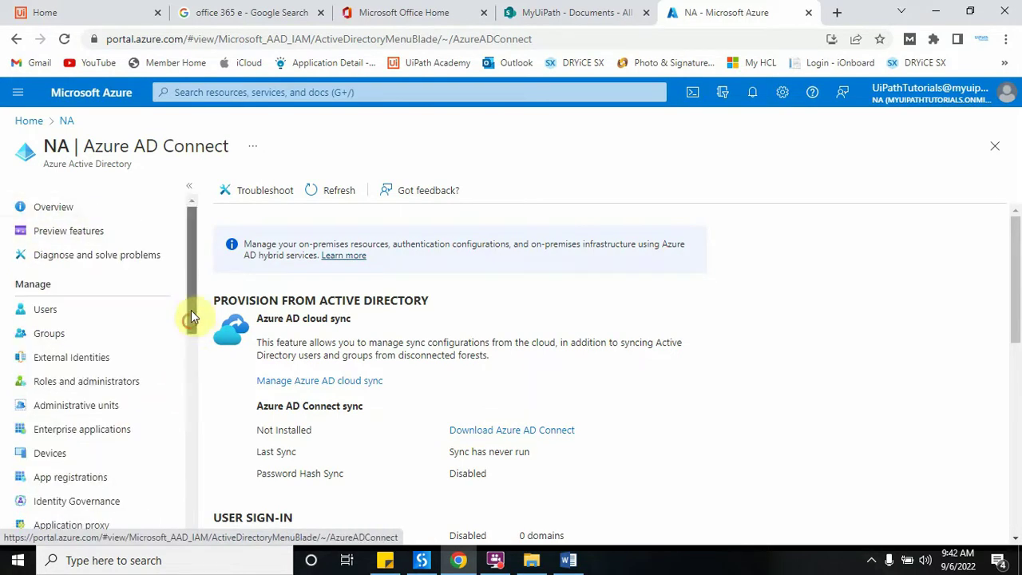
{"action": "left_click", "coordinate": [53, 213]}
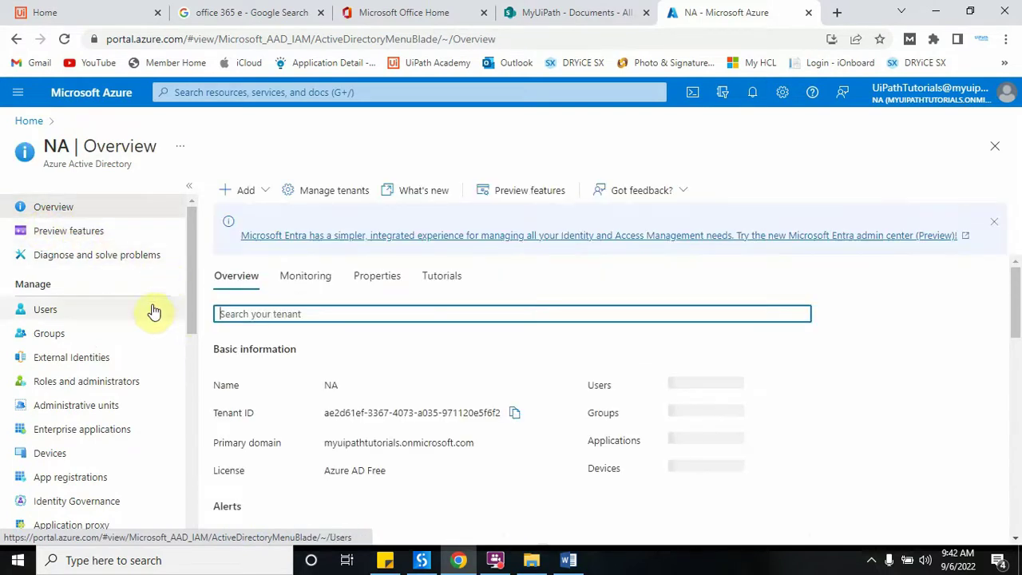
- Start a new app registration named TestUiPath that supports accounts in any organizational directory (Multitenant)
{"action": "left_click", "coordinate": [265, 194]}
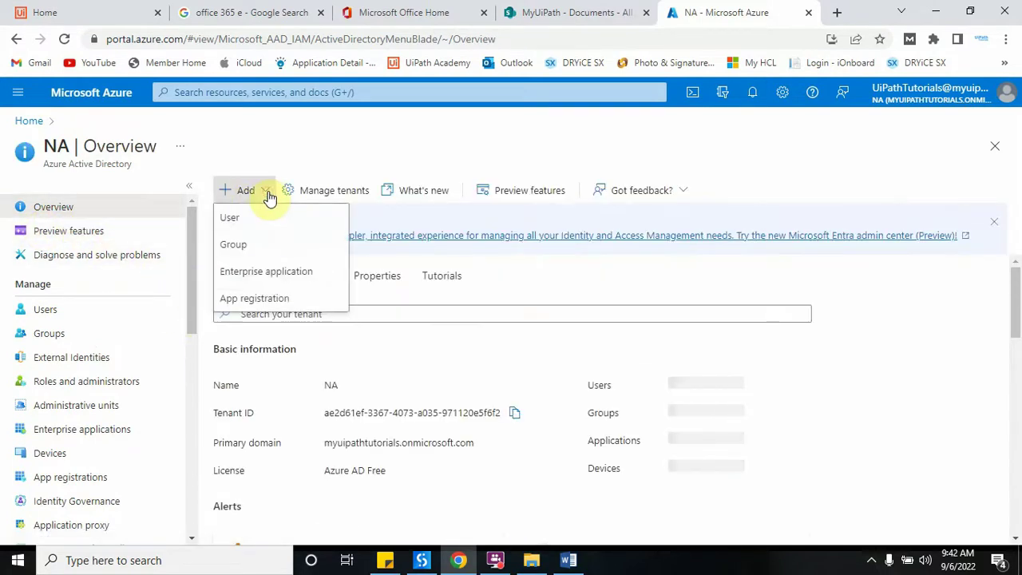
{"action": "left_click", "coordinate": [254, 301]}
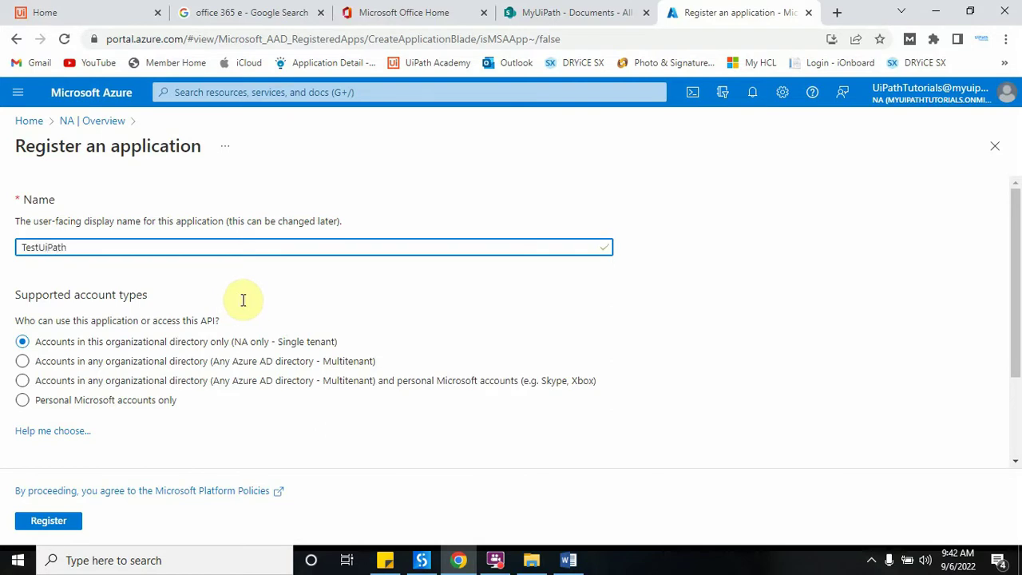
{"action": "left_click", "coordinate": [153, 363]}
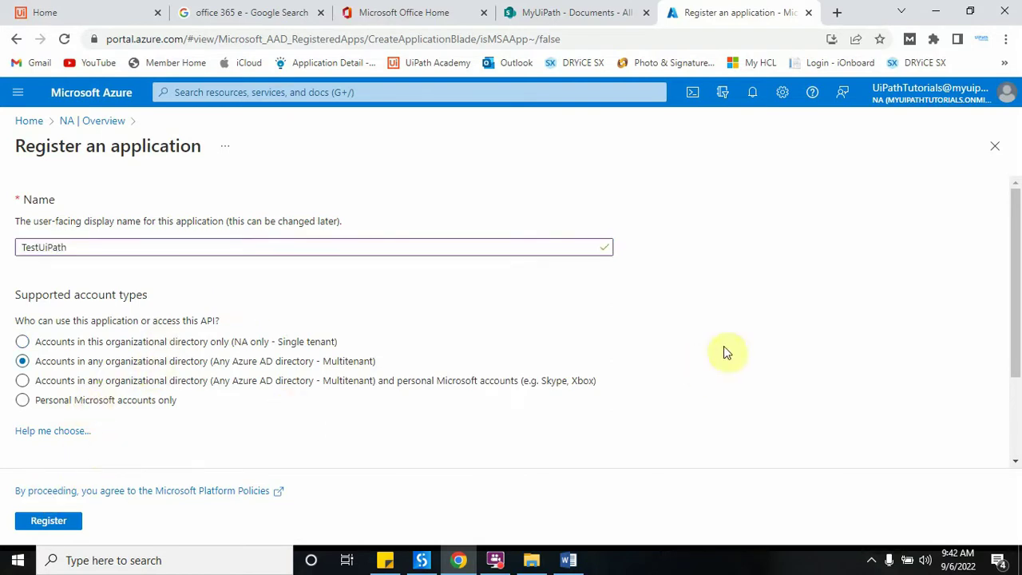
- Set the redirect URI platform to Public client/native and make its URI field ready for entry
{"action": "left_click_drag", "start_coordinate": [1015, 285], "coordinate": [1015, 376]}
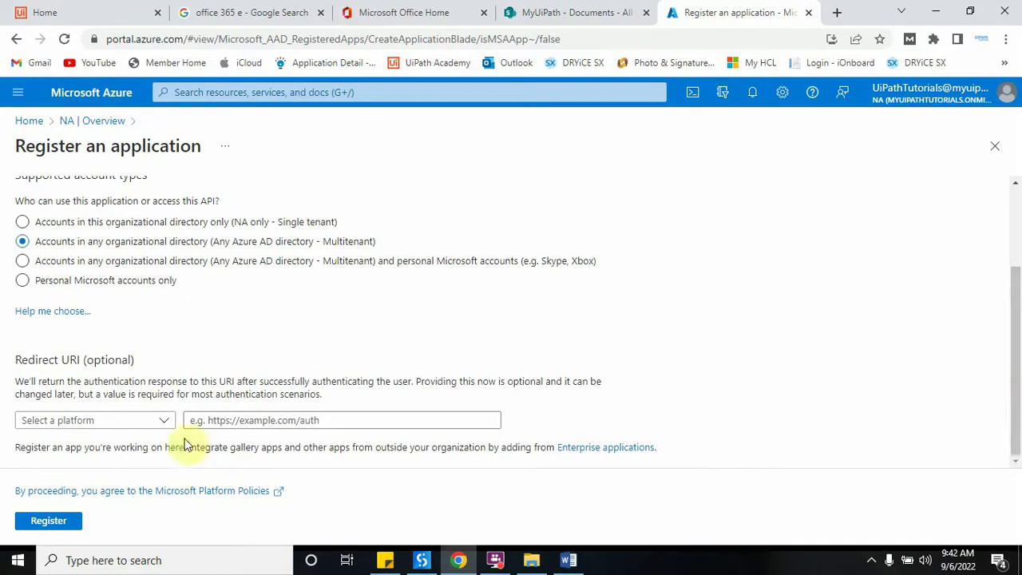
{"action": "left_click", "coordinate": [164, 421]}
{"action": "left_click", "coordinate": [94, 444]}
{"action": "left_click", "coordinate": [239, 420]}
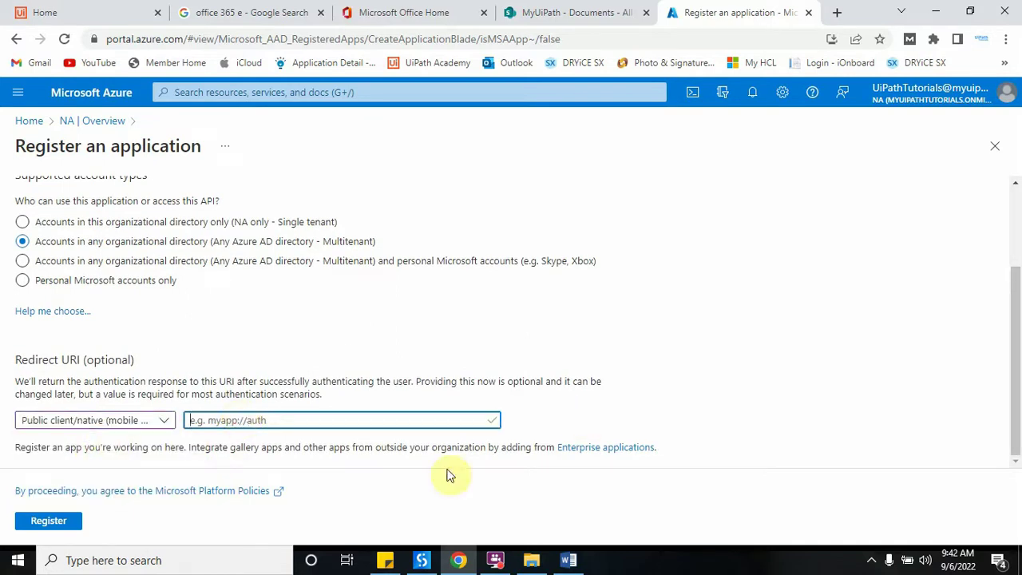
- Copy urn:ietf:wg:oauth:2.0:oob from Step 2 of the Word guide as the redirect URI and register the application
{"action": "left_click", "coordinate": [568, 559]}
{"action": "left_click_drag", "start_coordinate": [1015, 263], "coordinate": [994, 128]}
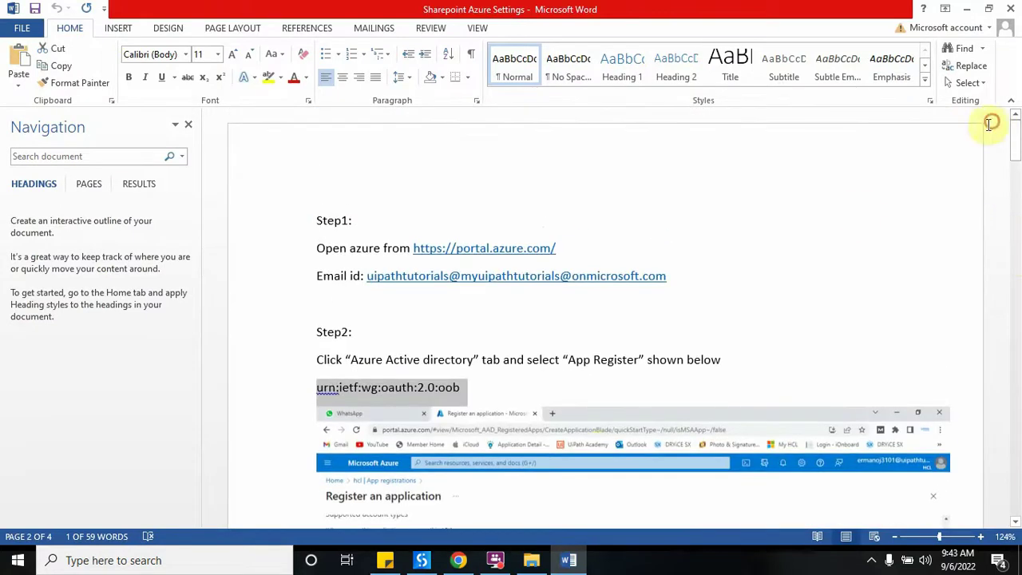
{"action": "left_click", "coordinate": [460, 388]}
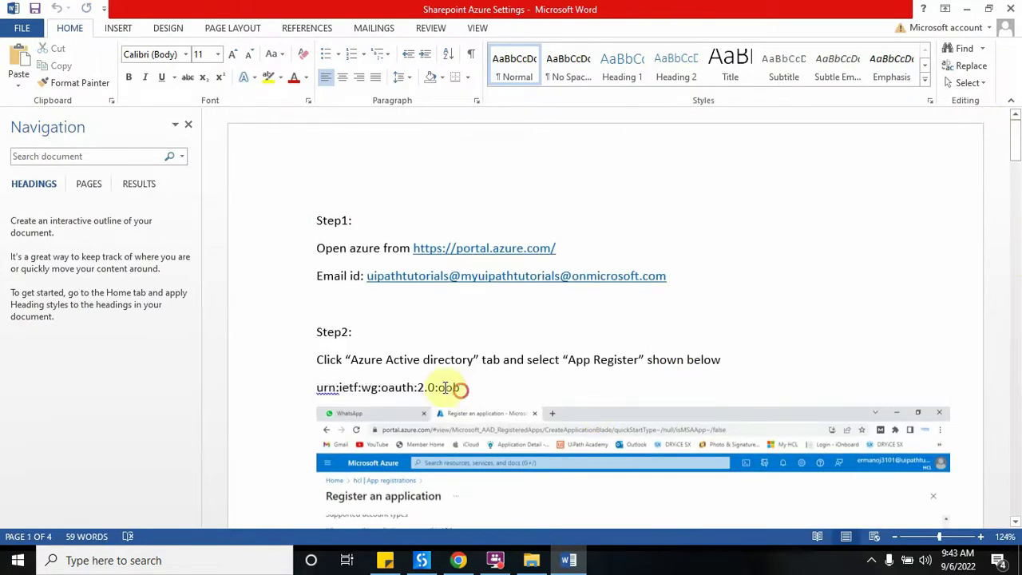
{"action": "left_click_drag", "start_coordinate": [461, 390], "coordinate": [295, 391]}
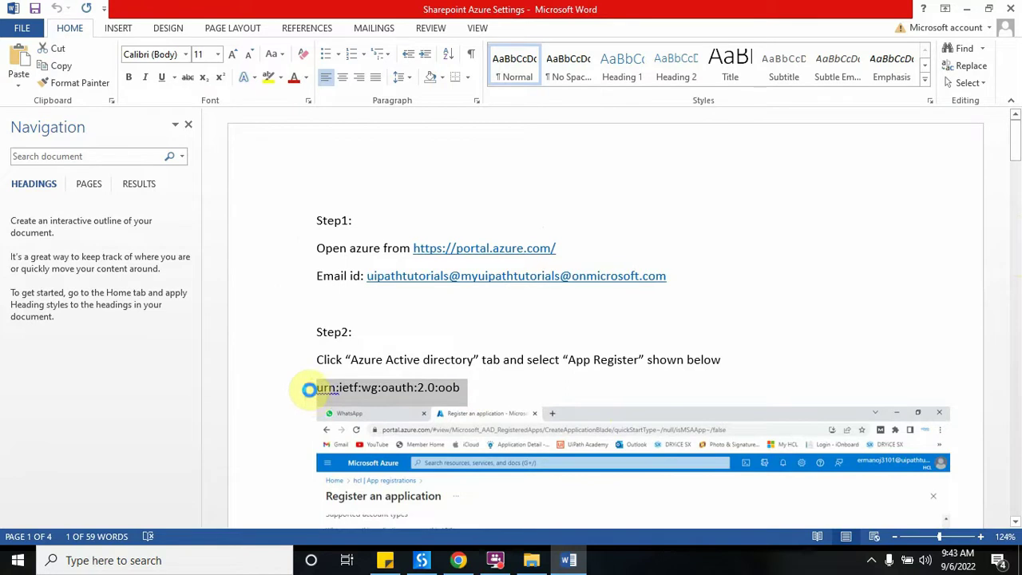
{"action": "key", "text": "alt+Tab"}
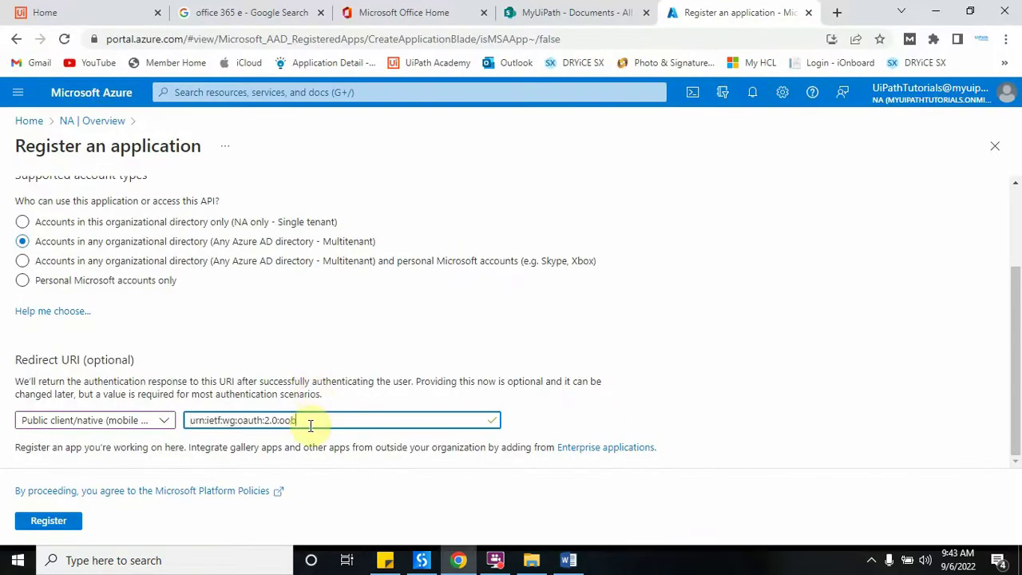
{"action": "left_click", "coordinate": [50, 520]}
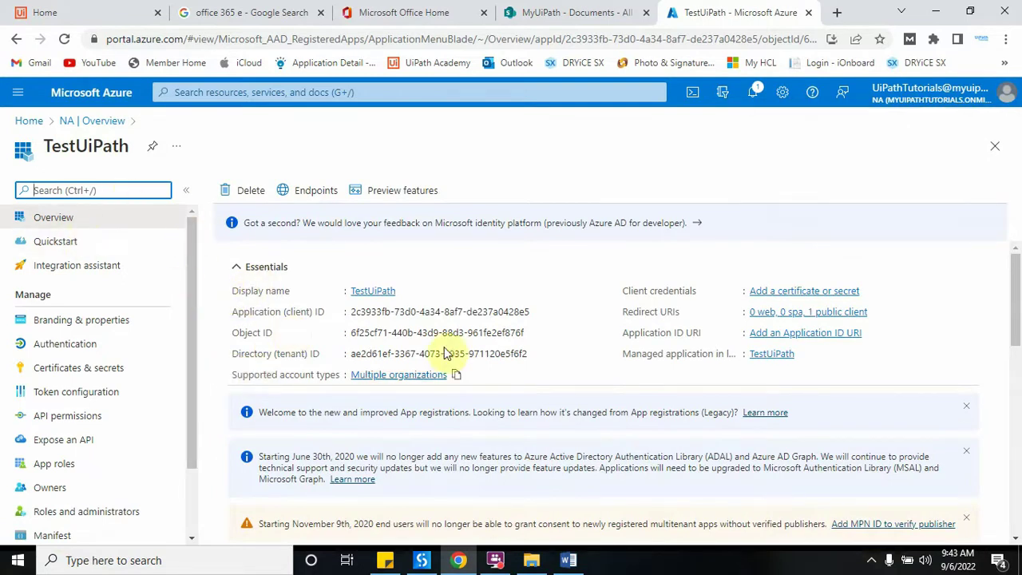
- Copy TestUiPath's application (client) ID into a new Notepad document and minimize Notepad
{"action": "mouse_move", "coordinate": [397, 297]}
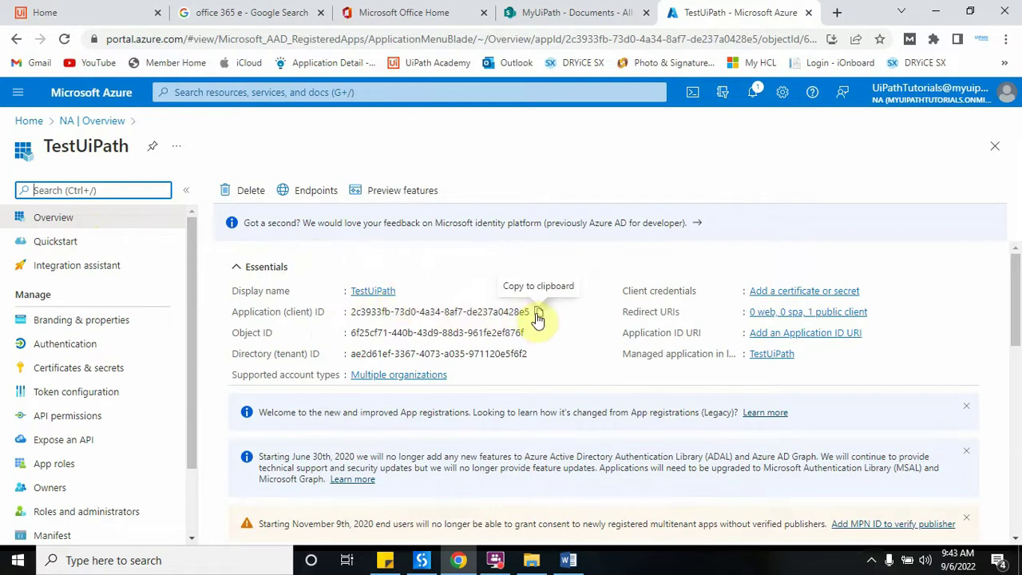
{"action": "left_click", "coordinate": [537, 314]}
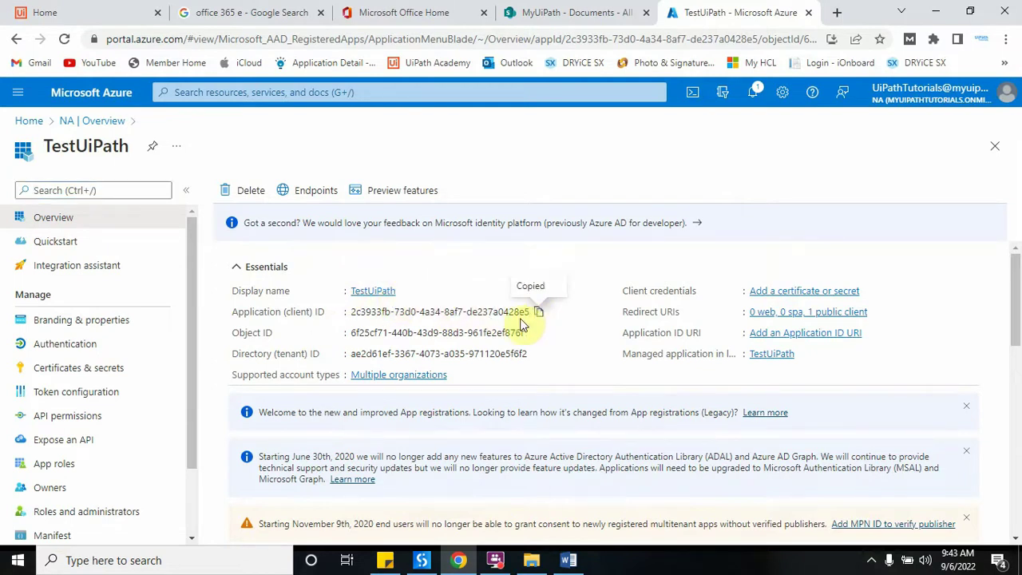
{"action": "left_click", "coordinate": [163, 560]}
{"action": "type", "text": "no"}
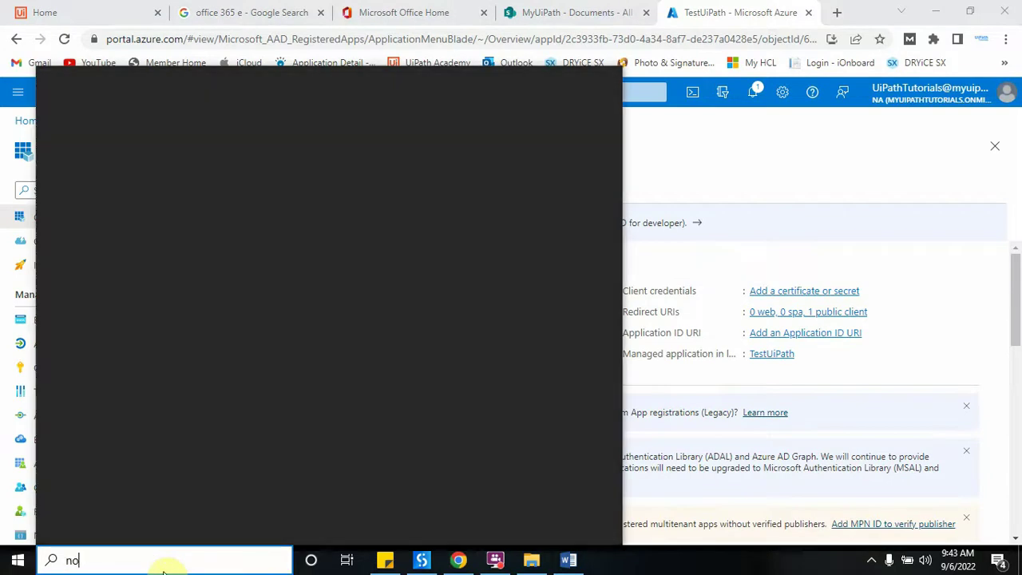
{"action": "key", "text": "Return"}
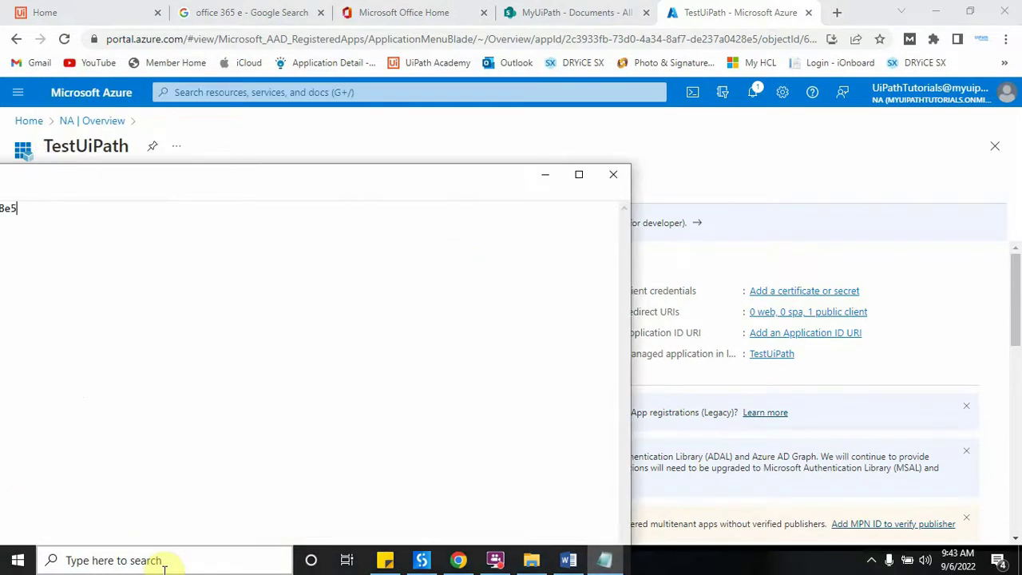
{"action": "left_click", "coordinate": [332, 183]}
{"action": "left_click_drag", "start_coordinate": [483, 204], "coordinate": [644, 214]}
{"action": "left_click", "coordinate": [855, 202]}
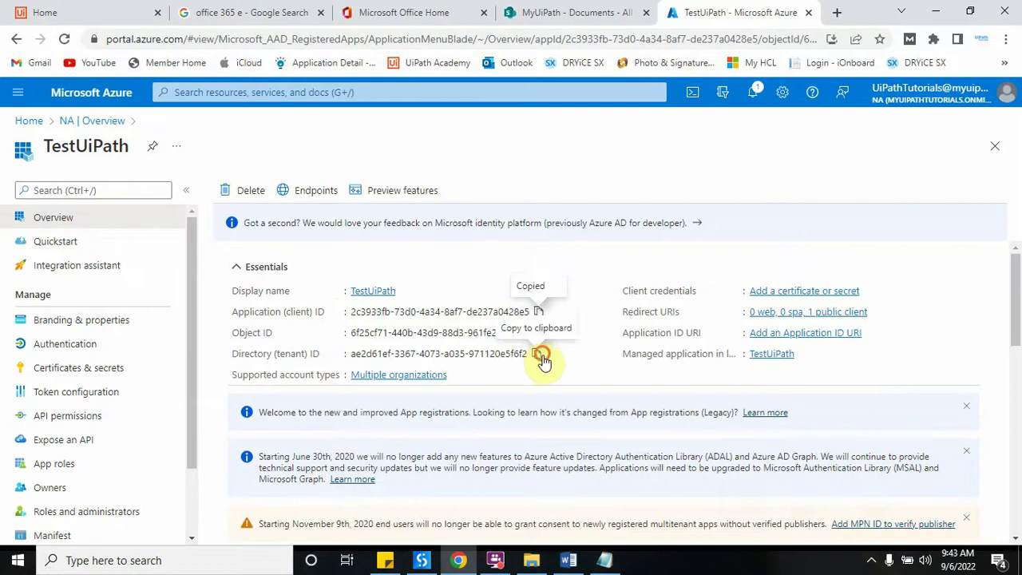
- Add TestUiPath's directory (tenant) ID to Notepad two lines below the application ID, and return to the Azure portal
{"action": "left_click", "coordinate": [603, 559]}
{"action": "key", "text": "Return"}
{"action": "key", "text": "Return"}
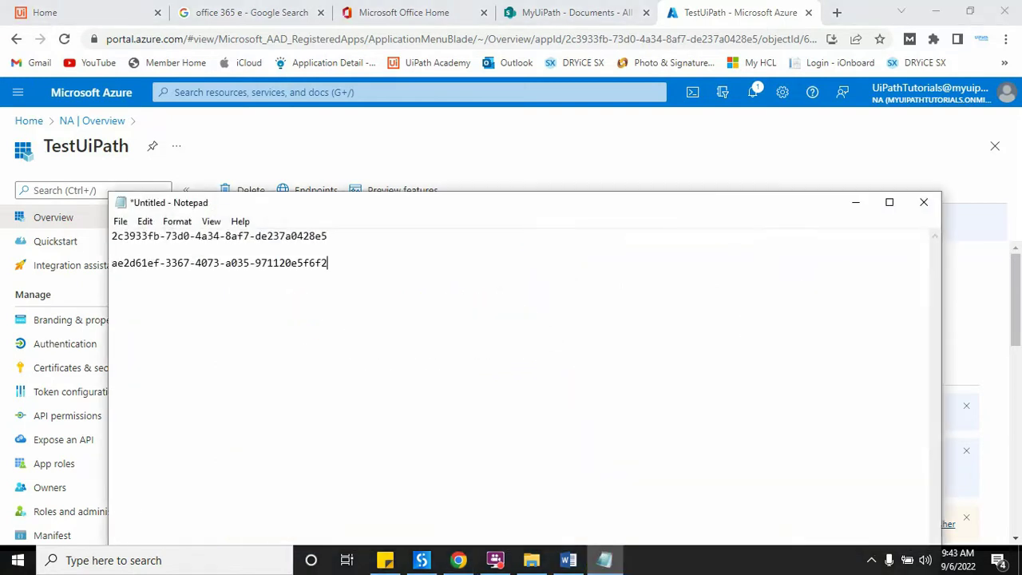
{"action": "left_click", "coordinate": [856, 202]}
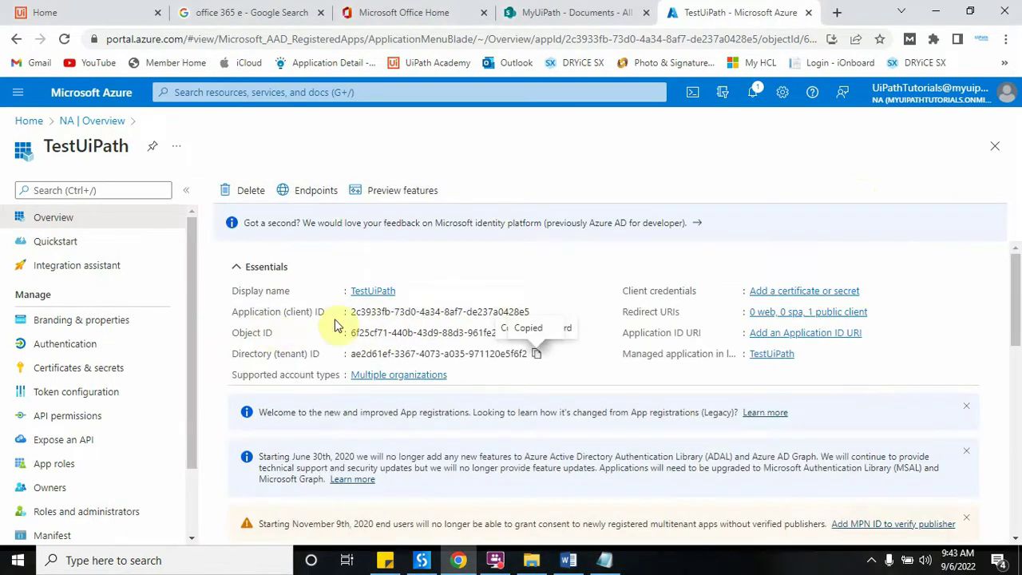
- Switch to the Word guide and read Step 4 on API permissions for Microsoft Graph
{"action": "mouse_move", "coordinate": [1014, 280]}
{"action": "left_mouse_down"}
{"action": "mouse_move", "coordinate": [1014, 381]}
{"action": "mouse_move", "coordinate": [1018, 297]}
{"action": "left_mouse_up"}
{"action": "left_click", "coordinate": [568, 560]}
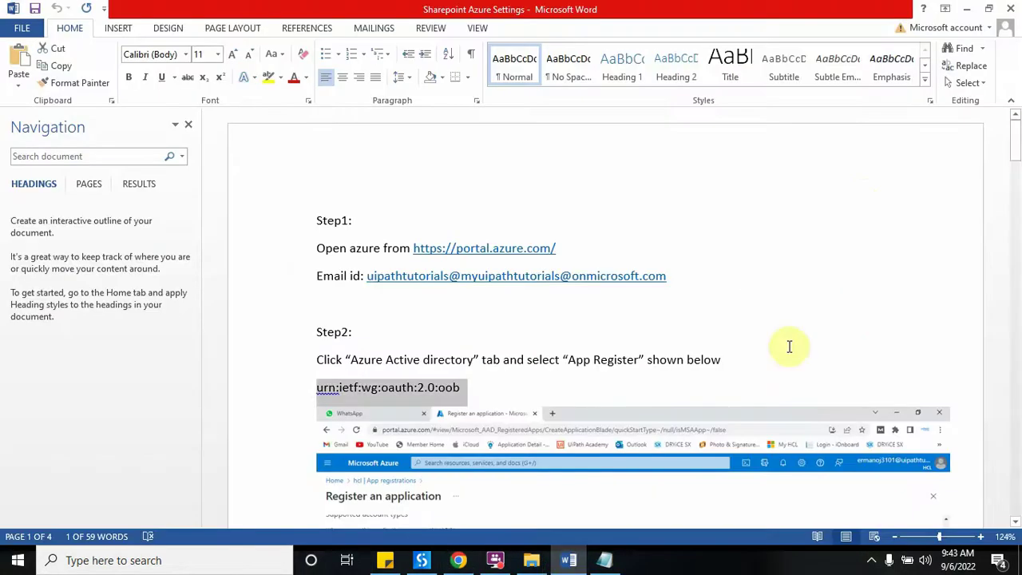
{"action": "left_click_drag", "start_coordinate": [1015, 144], "coordinate": [999, 264]}
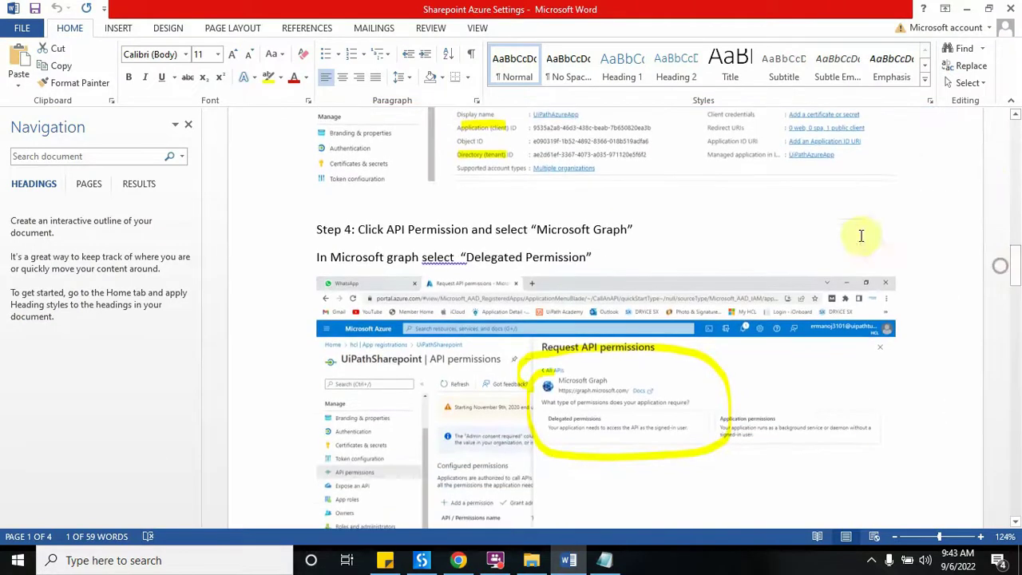
- Switch to the Azure portal and open TestUiPath's API permissions, checking Step 4 of the Word guide
{"action": "left_click", "coordinate": [765, 143]}
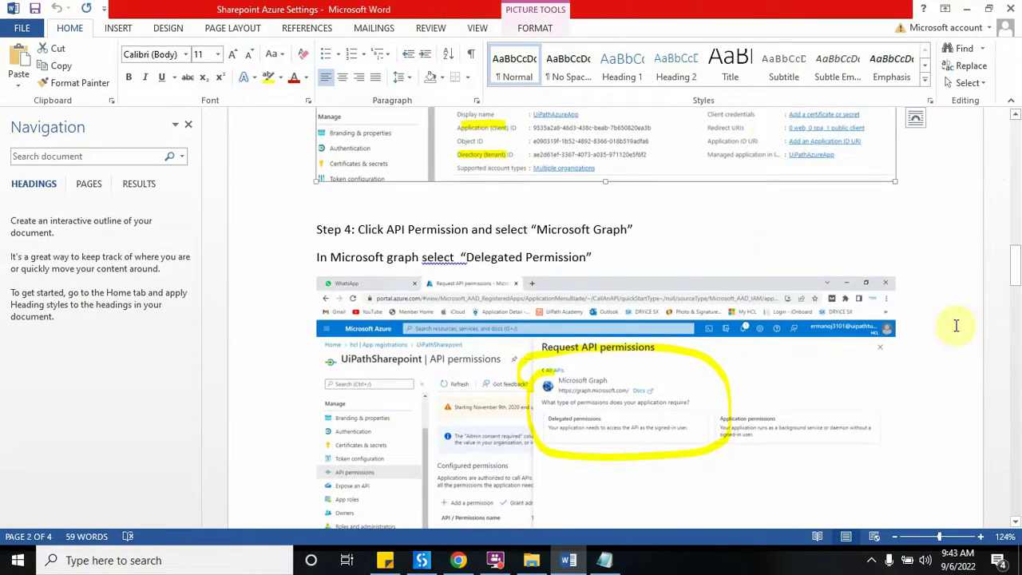
{"action": "left_click_drag", "start_coordinate": [1010, 258], "coordinate": [1018, 276]}
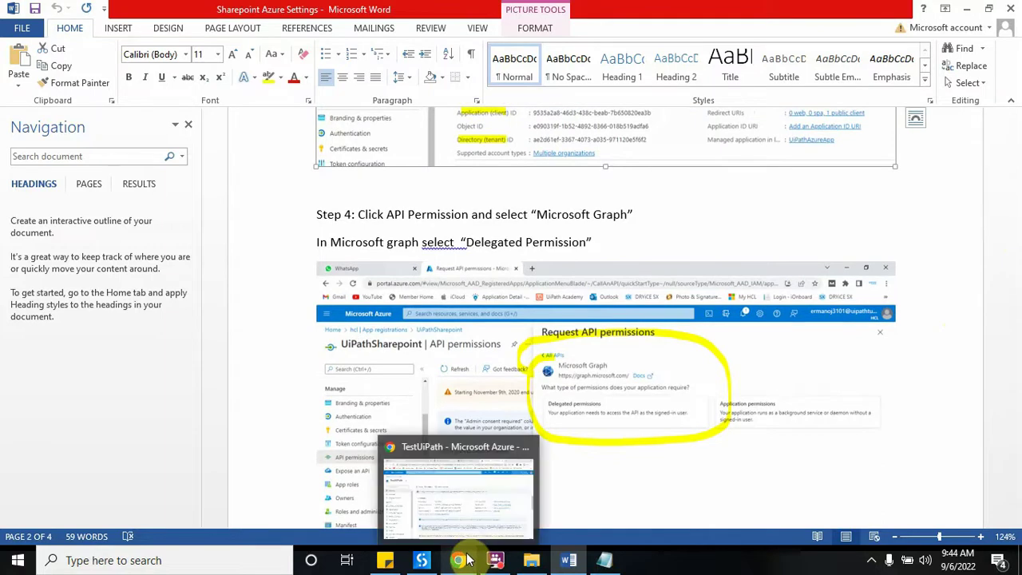
{"action": "left_click", "coordinate": [459, 431]}
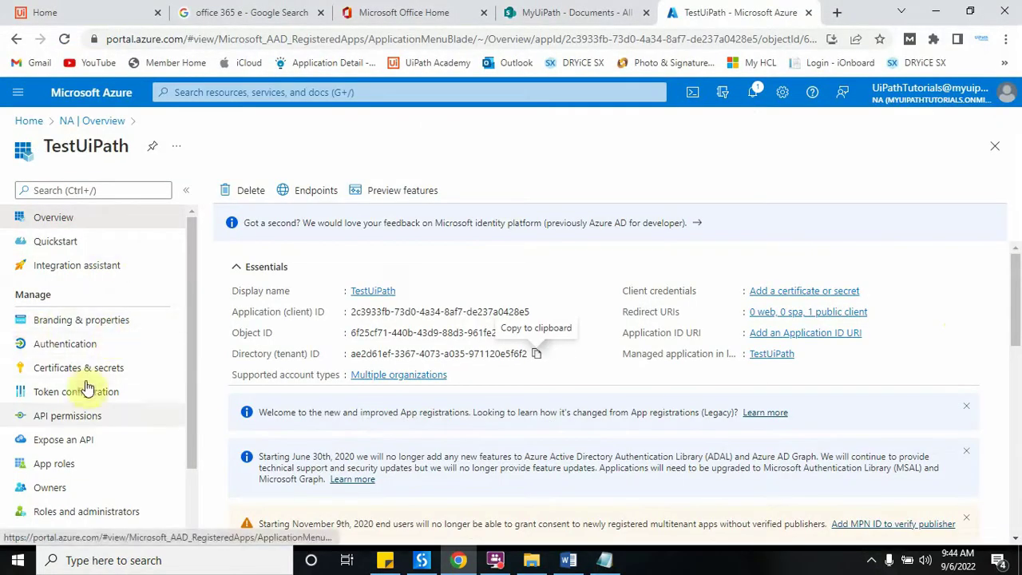
{"action": "left_click", "coordinate": [68, 415]}
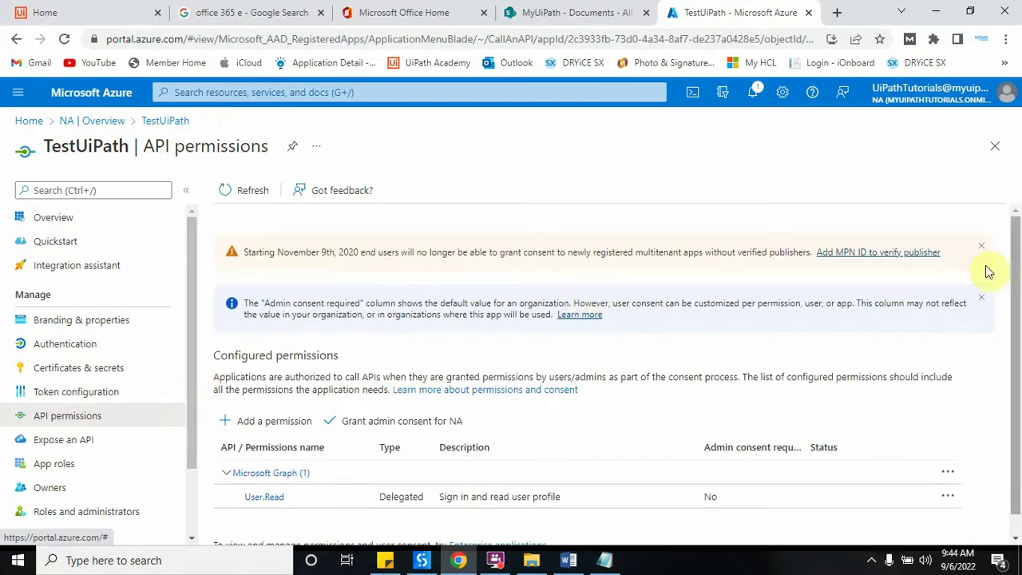
{"action": "scroll", "coordinate": [987, 273], "scroll_direction": "down", "scroll_amount": 1}
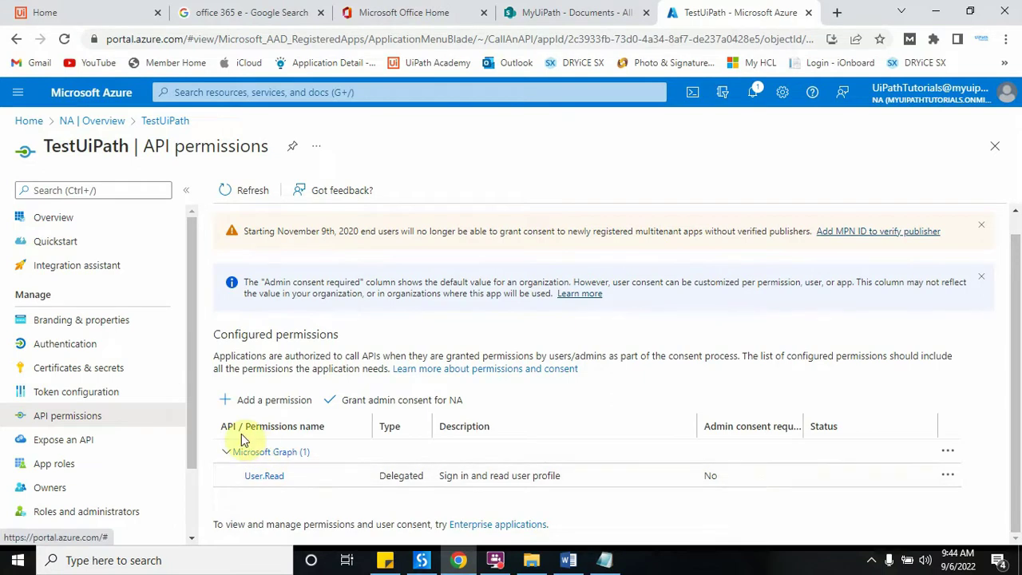
{"action": "left_click", "coordinate": [566, 564]}
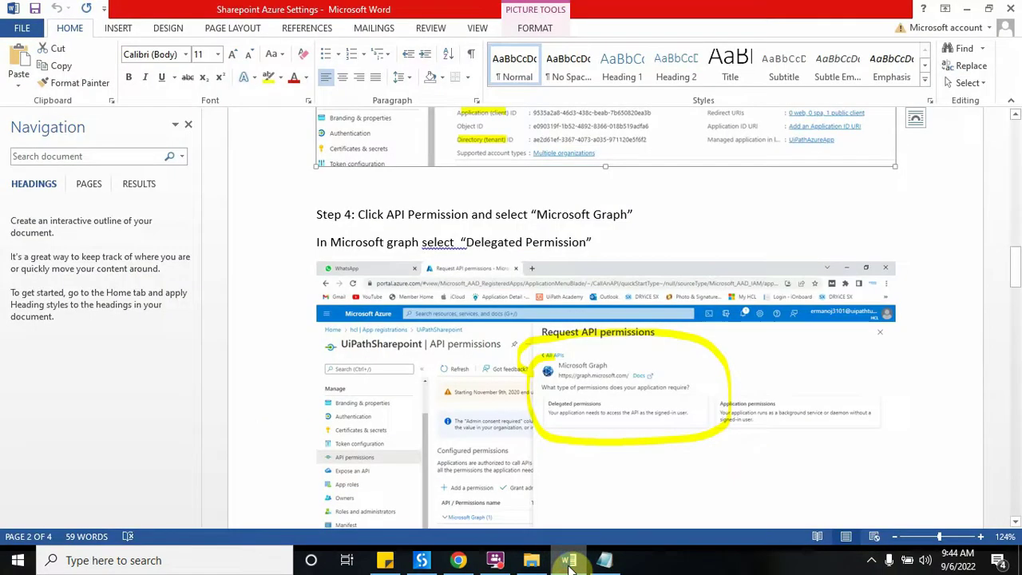
{"action": "left_click", "coordinate": [568, 563]}
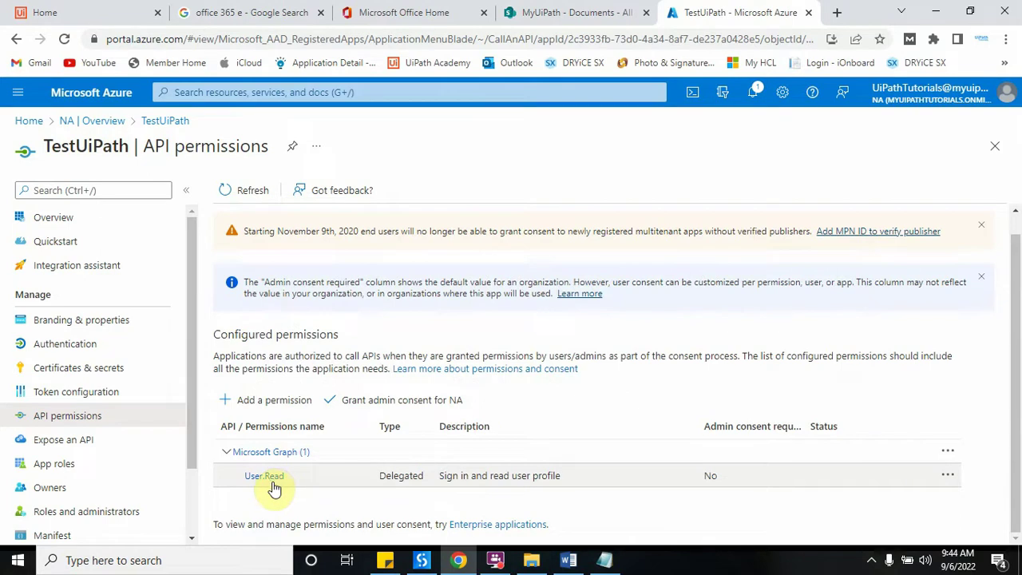
- Start a delegated Microsoft Graph permission request, filter the permissions by "files" and expand the Files group
{"action": "left_click", "coordinate": [264, 400]}
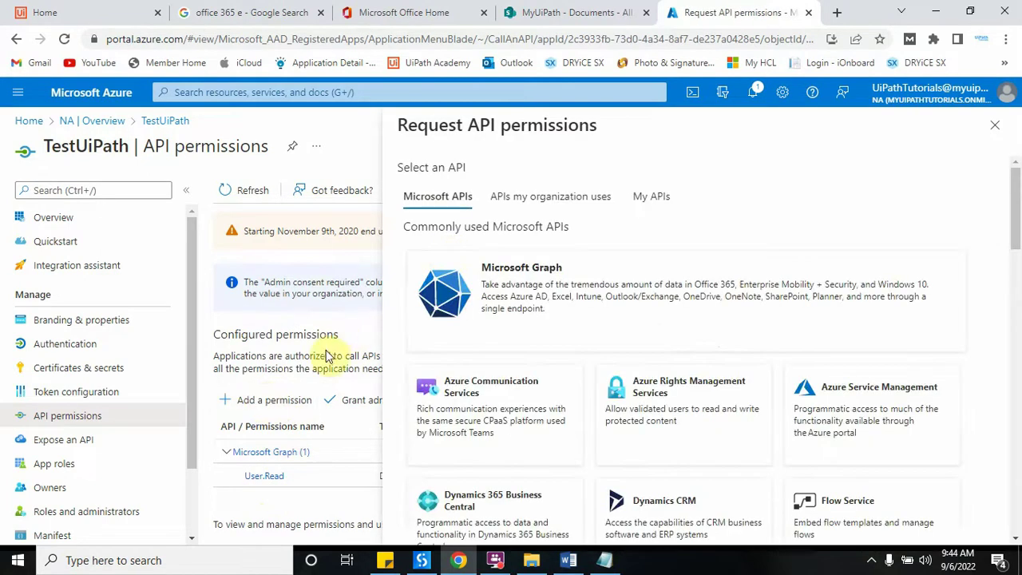
{"action": "left_click", "coordinate": [521, 288]}
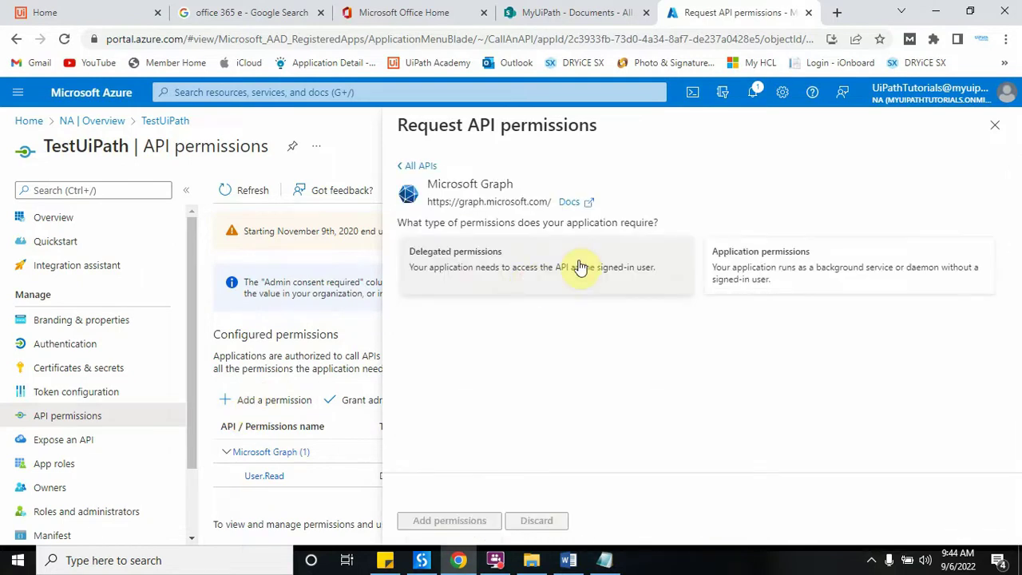
{"action": "left_click", "coordinate": [527, 265]}
{"action": "left_click", "coordinate": [482, 347]}
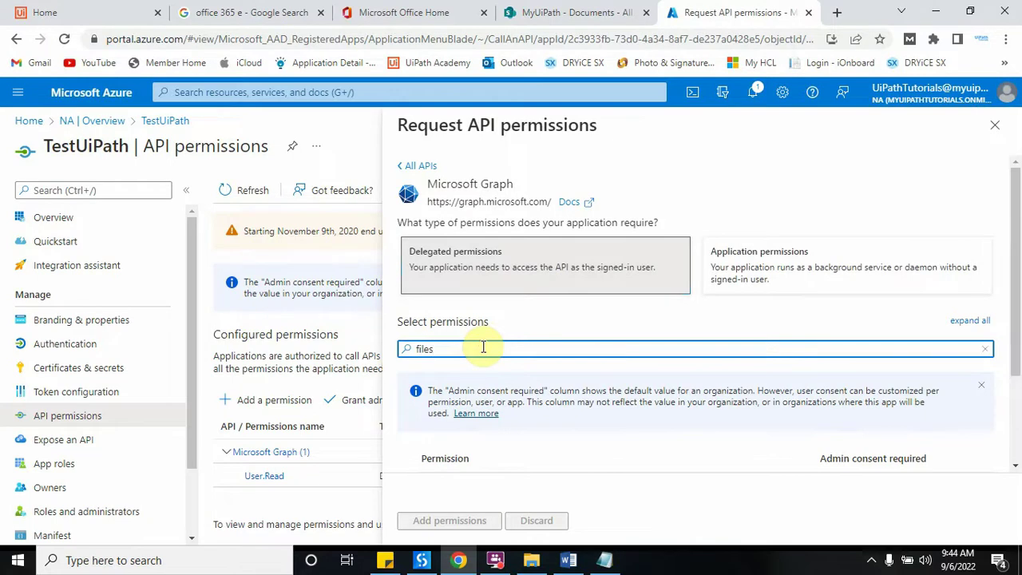
{"action": "scroll", "coordinate": [1012, 343], "scroll_direction": "down", "scroll_amount": 2}
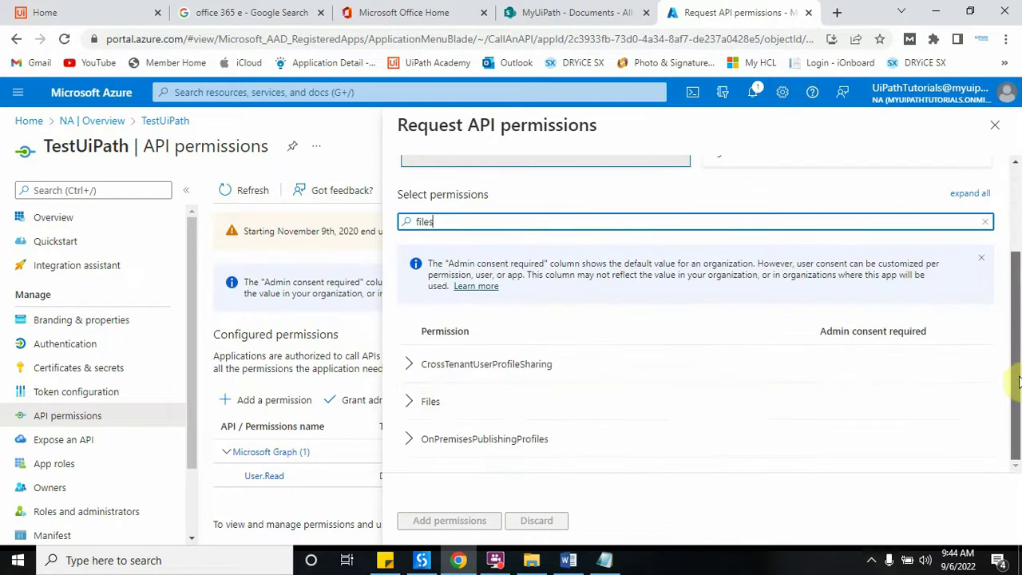
{"action": "left_click", "coordinate": [408, 401]}
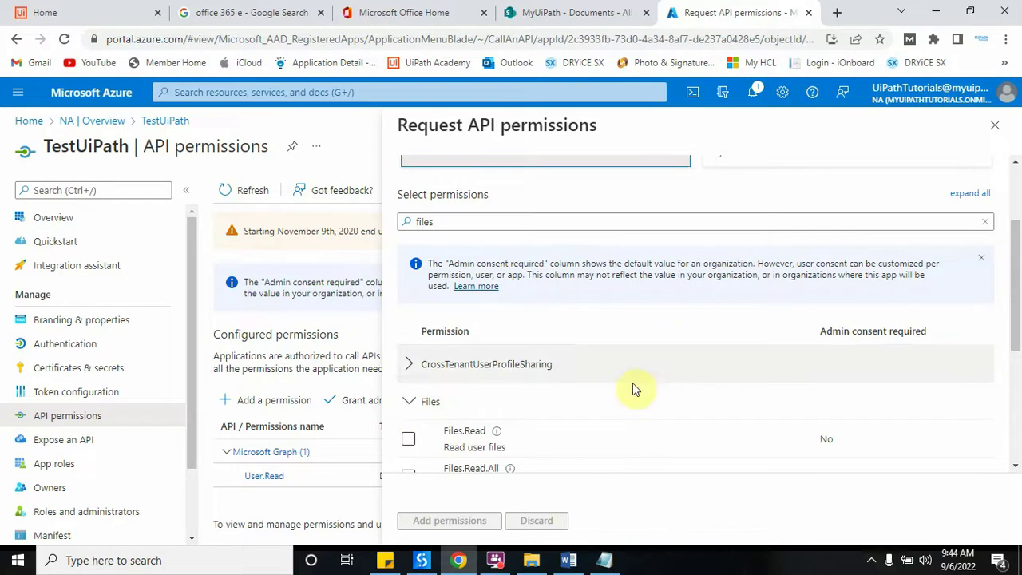
{"action": "left_click_drag", "start_coordinate": [1013, 296], "coordinate": [1010, 403]}
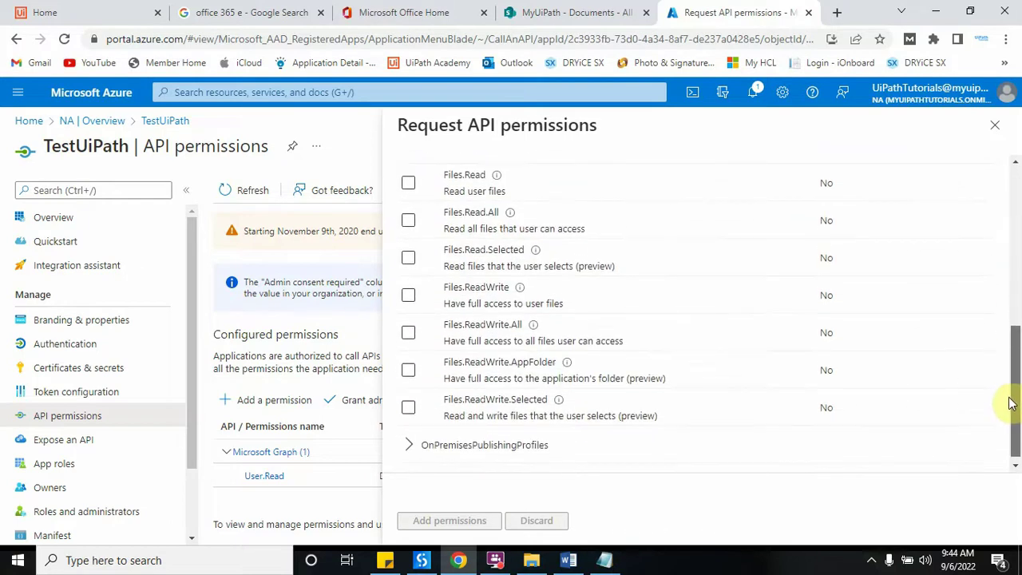
- Select Files.Read, Files.Read.All, Files.ReadWrite and Files.ReadWrite.All, and add these permissions to TestUiPath
{"action": "left_click", "coordinate": [407, 181]}
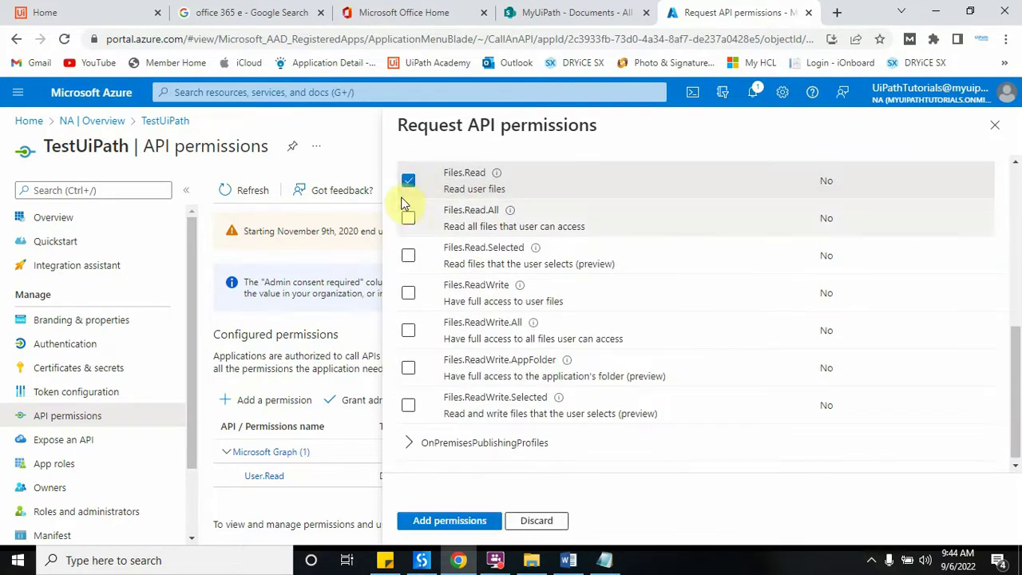
{"action": "left_click", "coordinate": [408, 220]}
{"action": "left_click", "coordinate": [408, 293]}
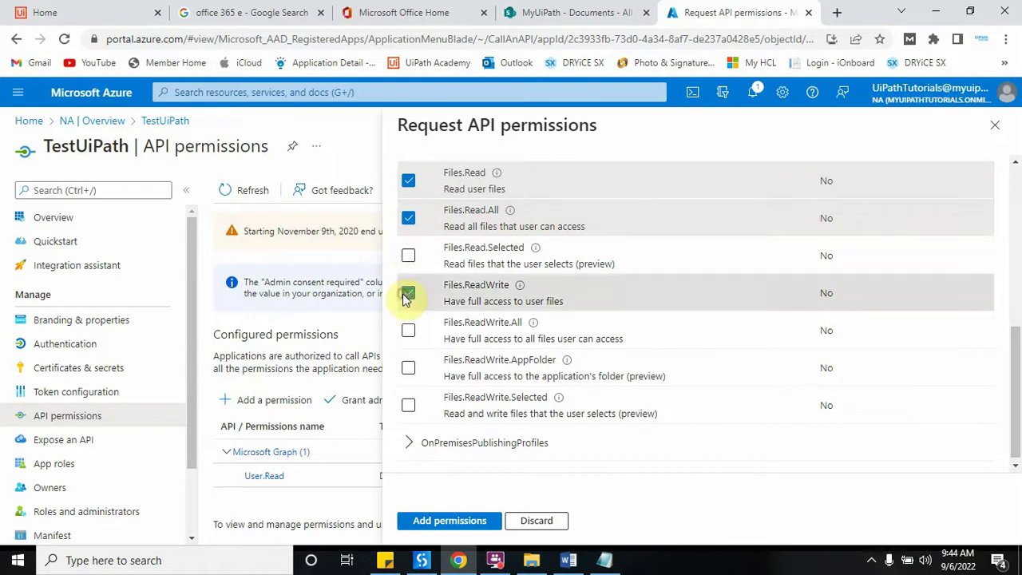
{"action": "left_click", "coordinate": [404, 335]}
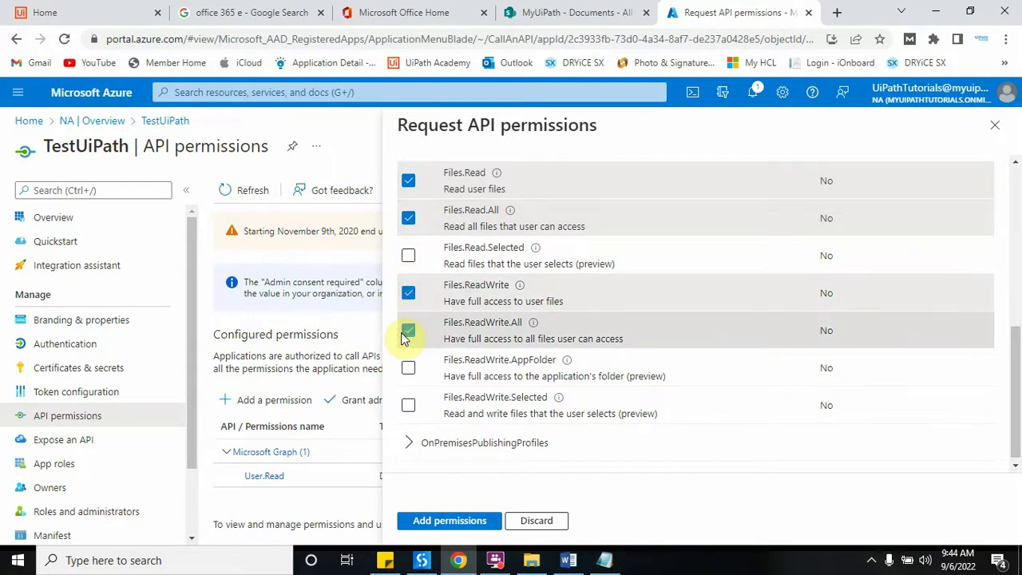
{"action": "left_click", "coordinate": [440, 520]}
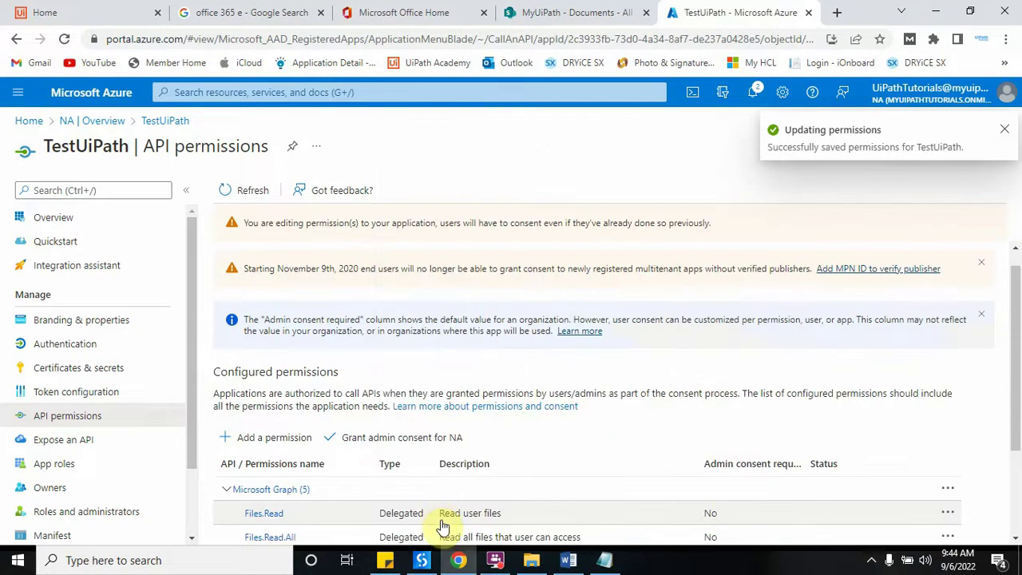
- Start another Microsoft Graph permission request for TestUiPath with delegated permissions
{"action": "left_click", "coordinate": [269, 439]}
{"action": "left_click", "coordinate": [519, 297]}
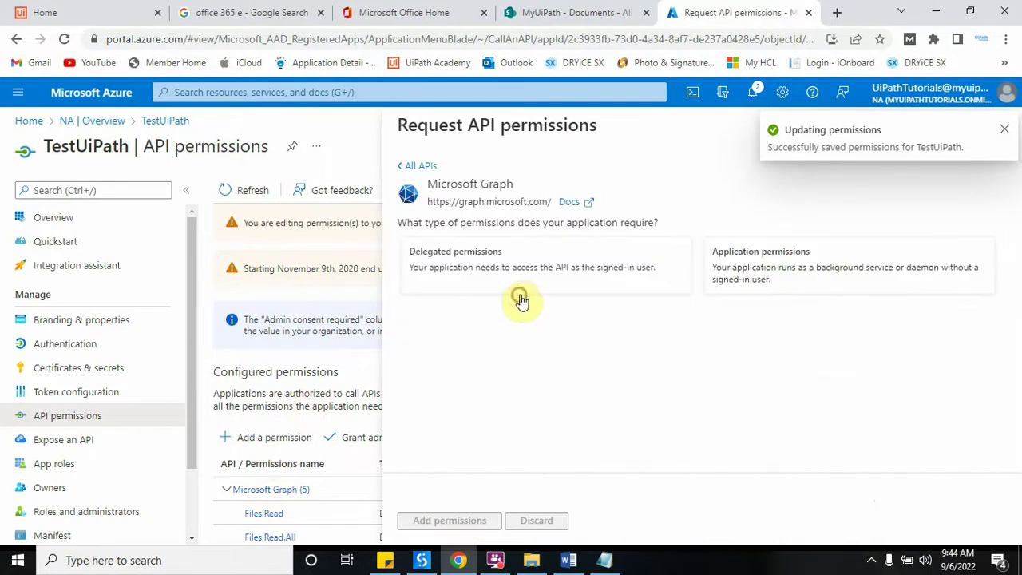
{"action": "left_click", "coordinate": [450, 273]}
{"action": "left_click", "coordinate": [474, 353]}
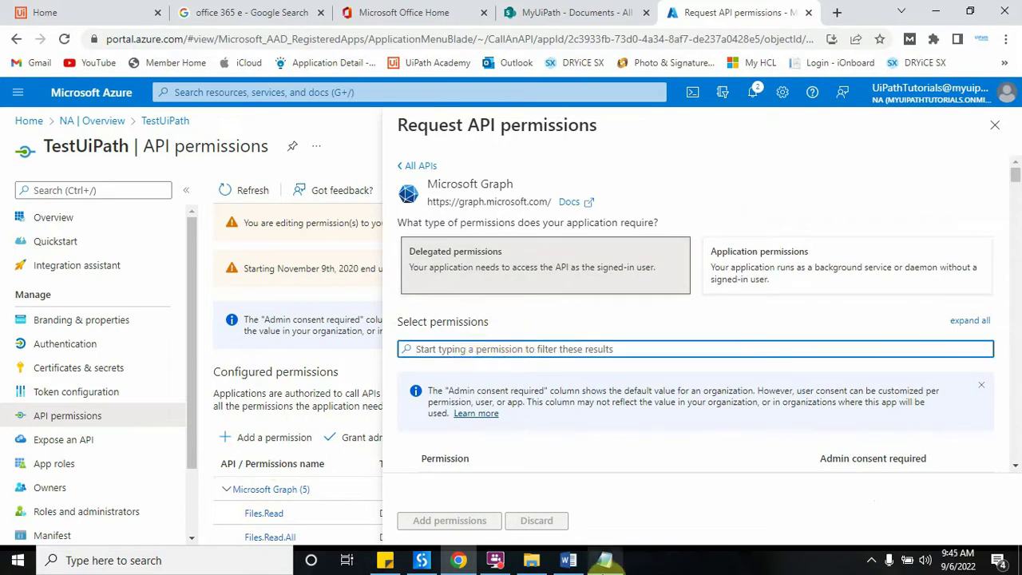
- Switch to the Word guide and review which Files and Sites permissions its screenshots highlight
{"action": "left_click", "coordinate": [567, 559]}
{"action": "left_click_drag", "start_coordinate": [1017, 272], "coordinate": [1015, 392]}
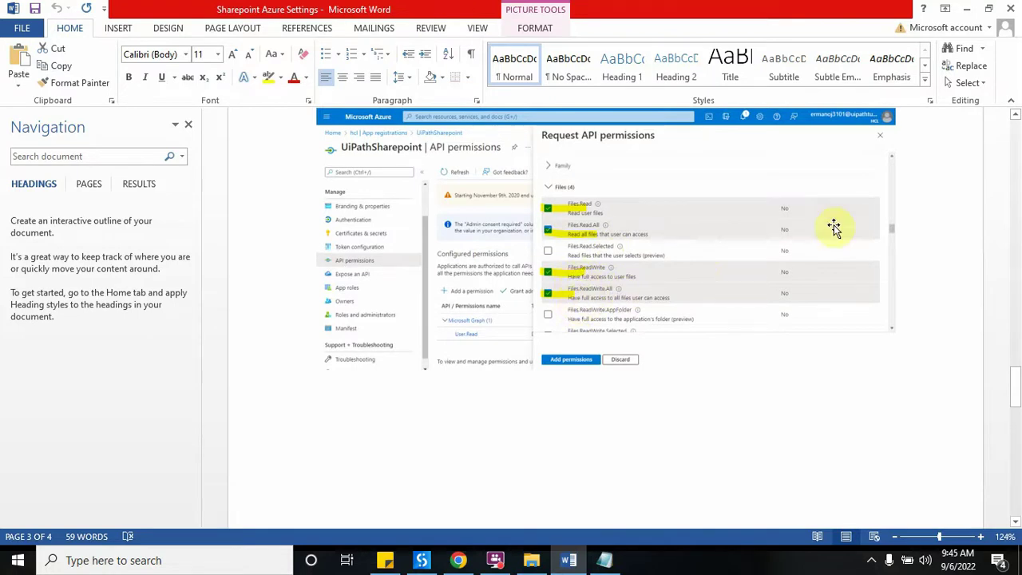
{"action": "left_click_drag", "start_coordinate": [1015, 374], "coordinate": [1016, 431]}
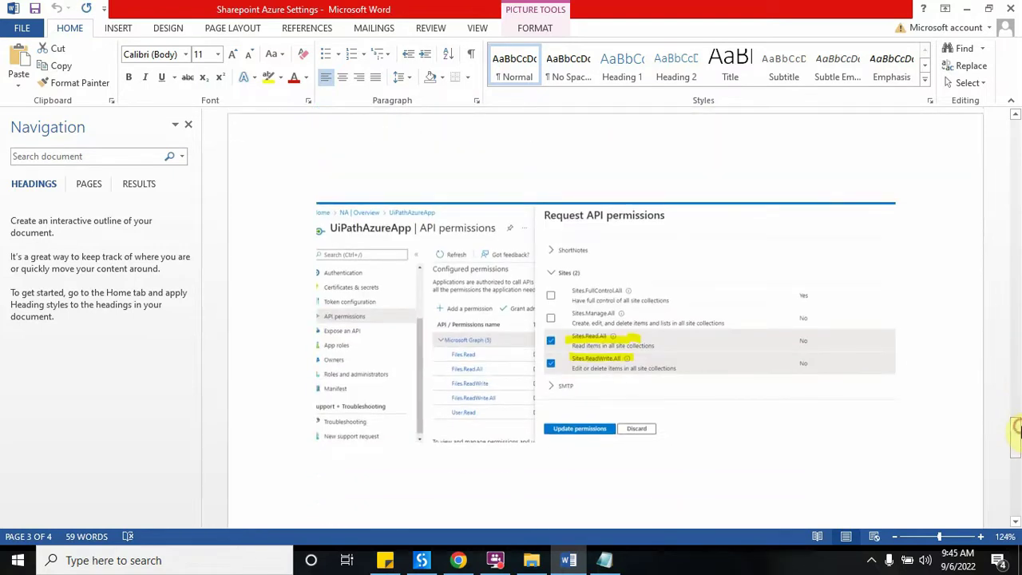
- Return to the Azure portal, filter the permissions by "sites", and add Sites.Read.All and Sites.ReadWrite.All to TestUiPath
{"action": "left_click", "coordinate": [459, 559]}
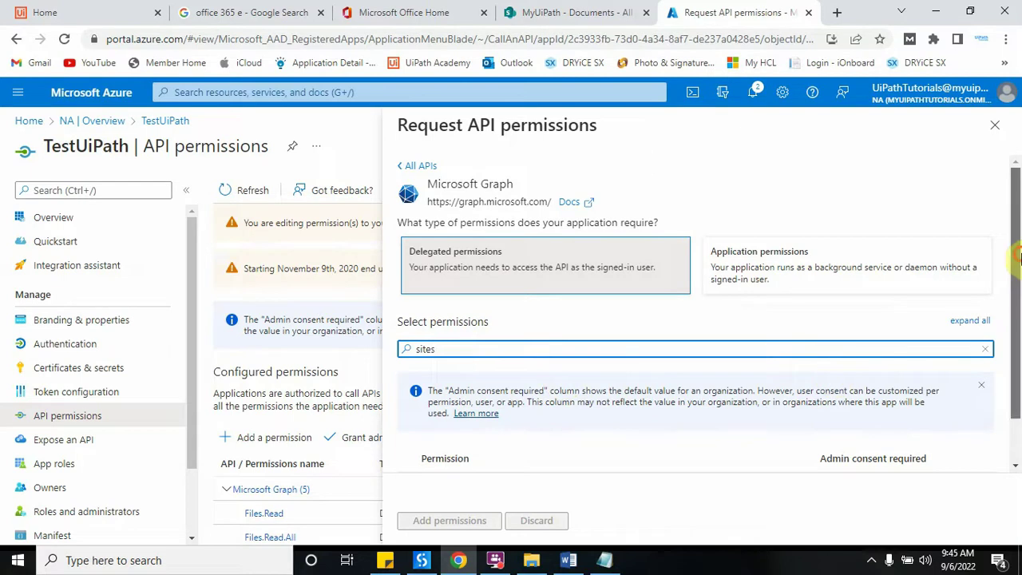
{"action": "scroll", "coordinate": [1017, 369], "scroll_direction": "down", "scroll_amount": 1}
{"action": "left_click", "coordinate": [421, 437]}
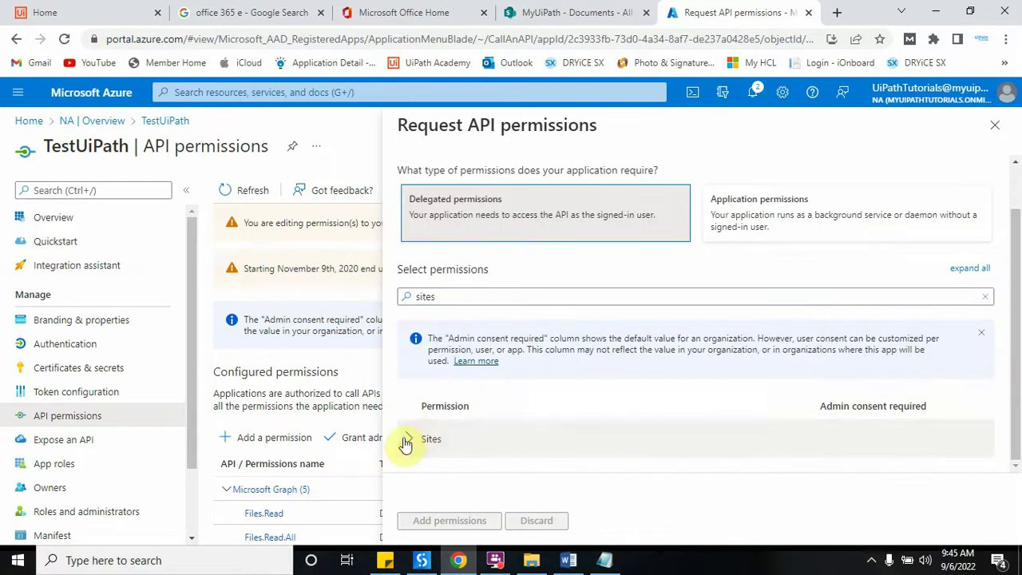
{"action": "scroll", "coordinate": [1018, 391], "scroll_direction": "down", "scroll_amount": 3}
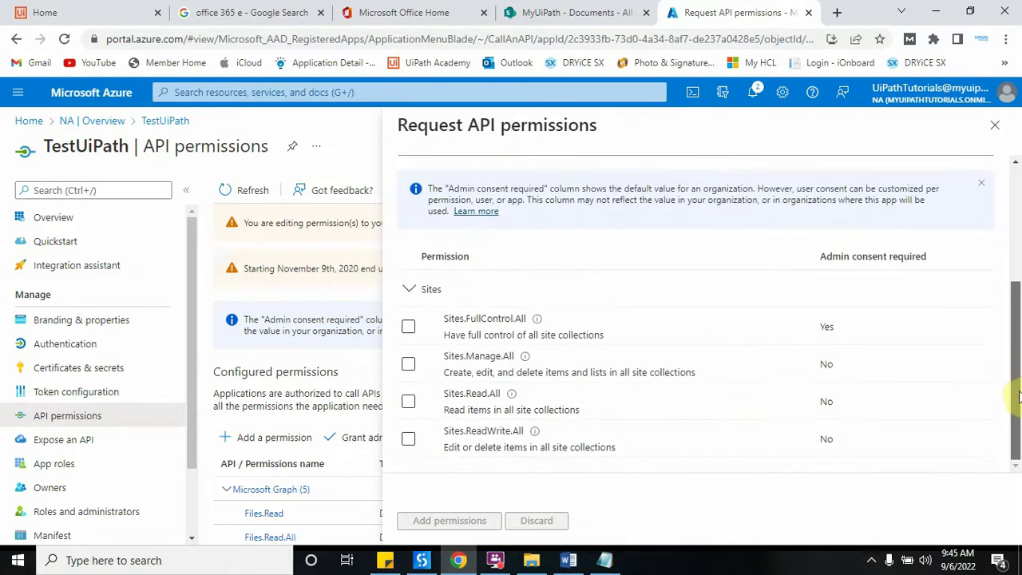
{"action": "left_click", "coordinate": [408, 401]}
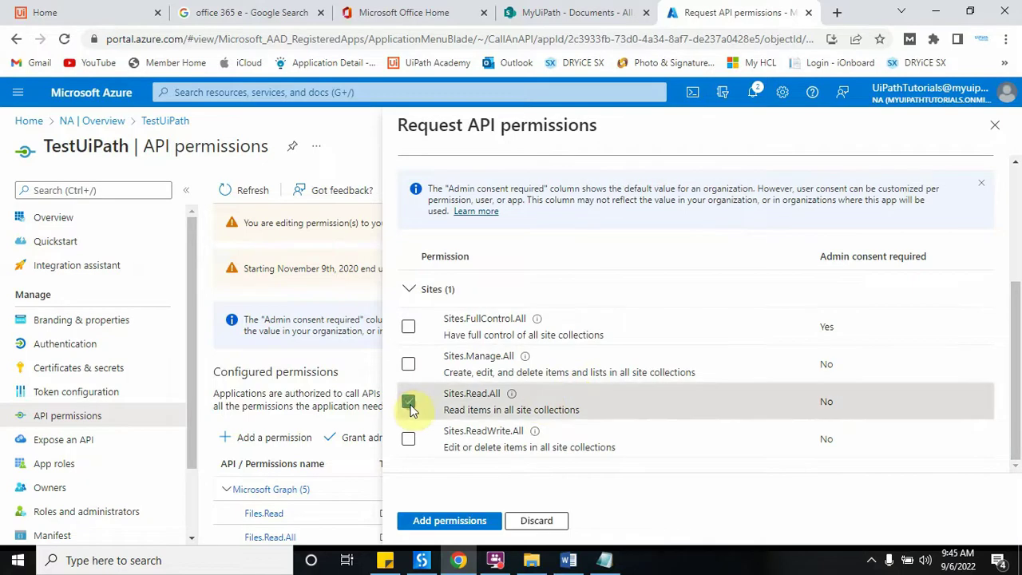
{"action": "left_click", "coordinate": [568, 559]}
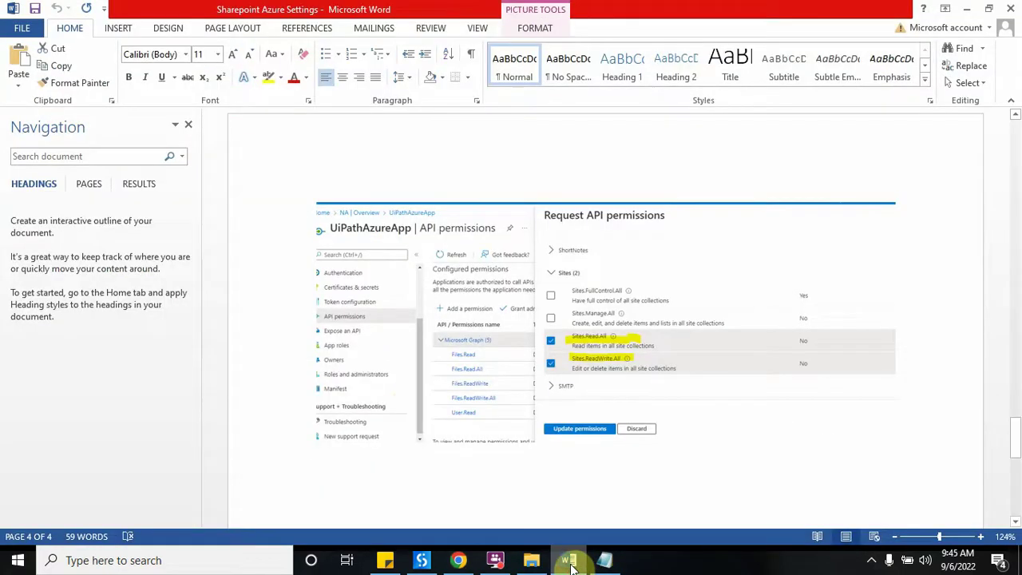
{"action": "left_click", "coordinate": [567, 559]}
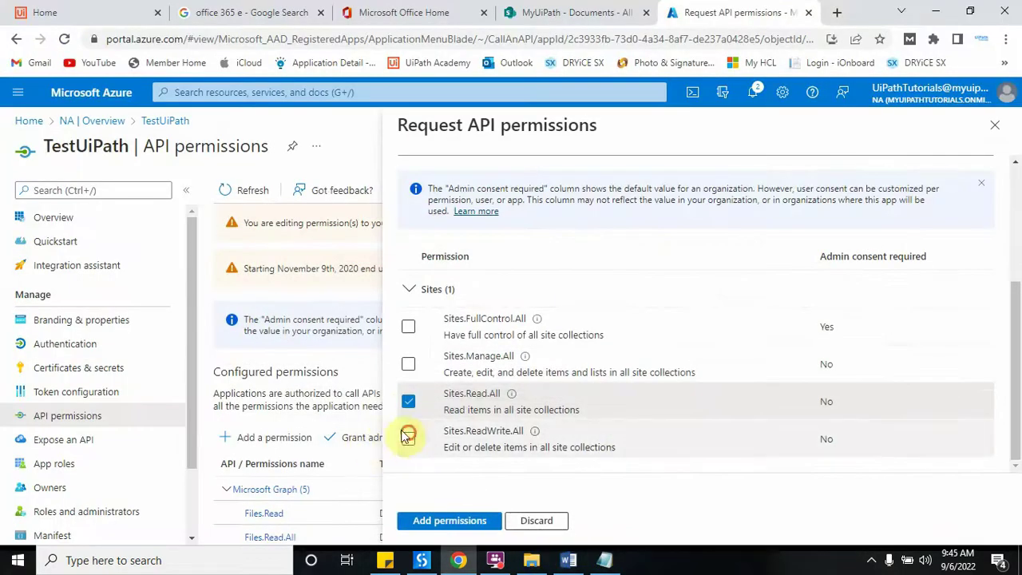
{"action": "left_click", "coordinate": [408, 438]}
{"action": "left_click", "coordinate": [456, 520]}
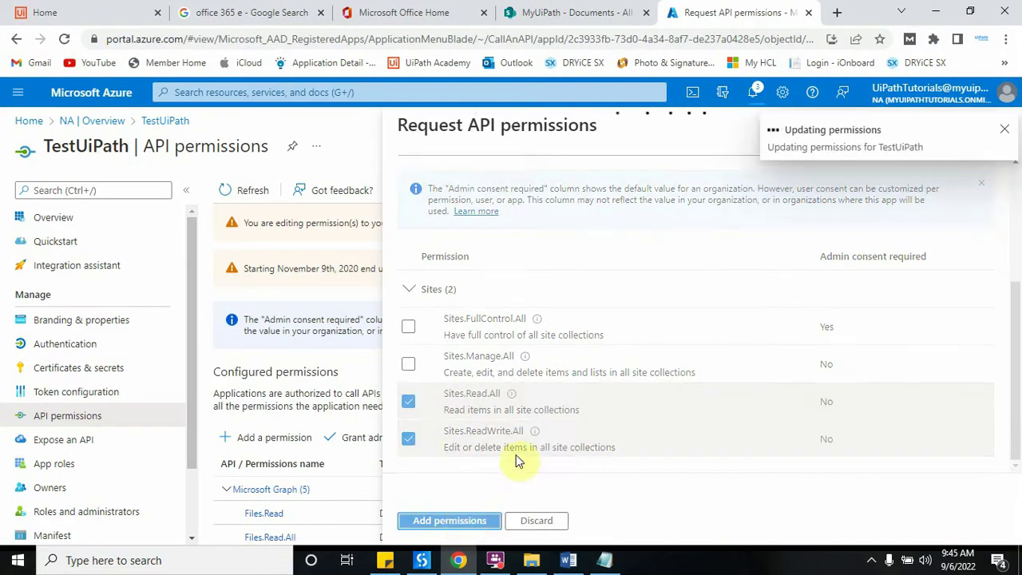
{"action": "scroll", "coordinate": [990, 384], "scroll_direction": "down", "scroll_amount": 3}
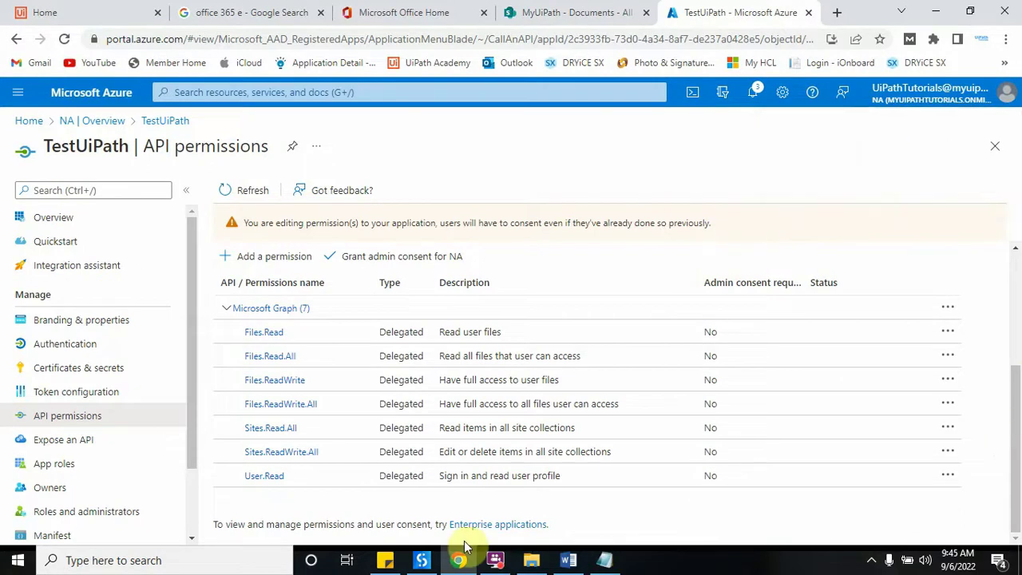
- Check the Sites permissions page of the Word guide and switch to the SharepointPractice project in UiPath Studio
{"action": "left_click", "coordinate": [566, 561]}
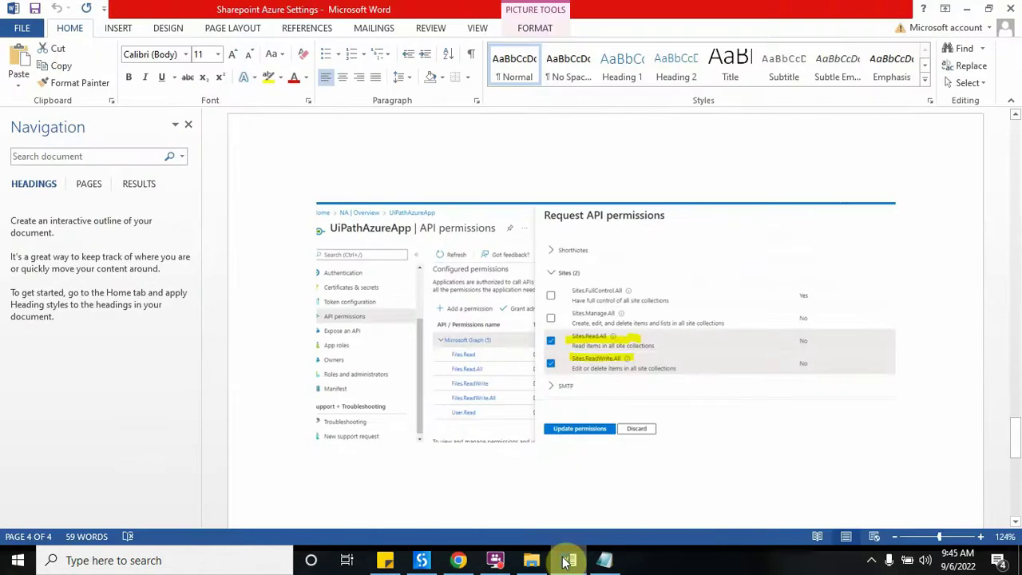
{"action": "left_click_drag", "start_coordinate": [1012, 421], "coordinate": [1015, 399]}
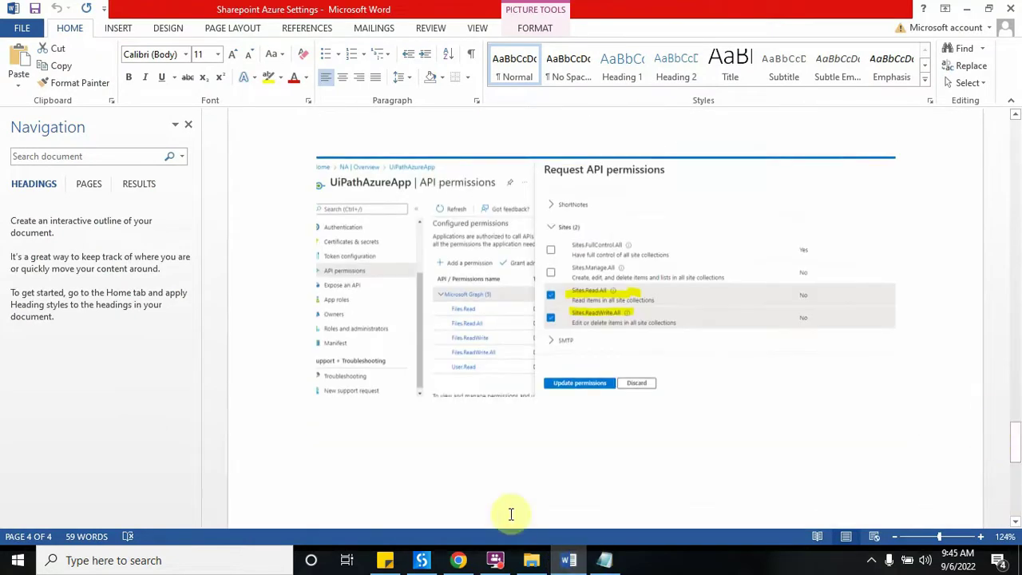
{"action": "left_click", "coordinate": [422, 560]}
{"action": "left_click", "coordinate": [276, 496]}
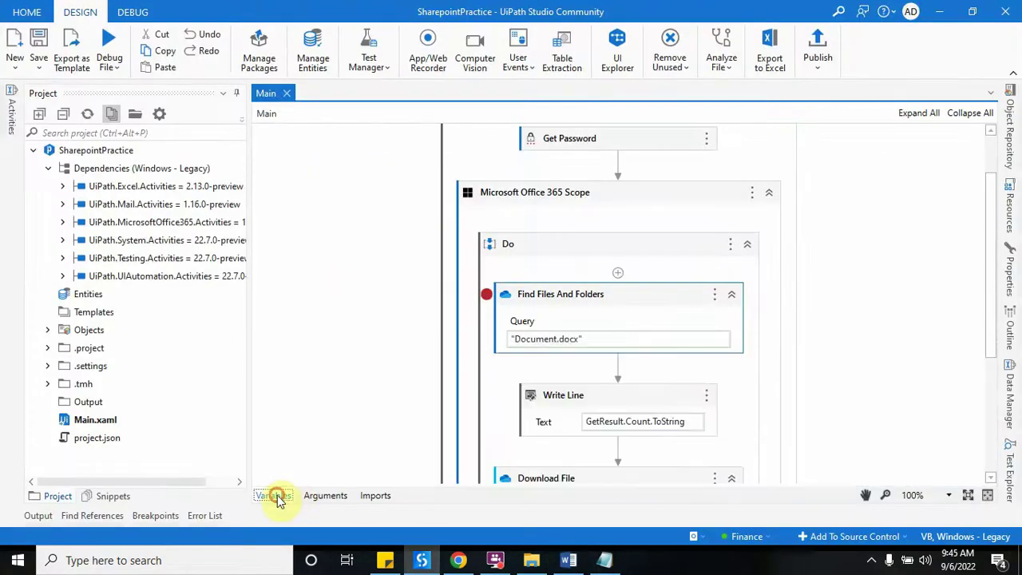
- View the project dependencies and all available packages in Manage Packages, and close it without changes
{"action": "left_click", "coordinate": [263, 68]}
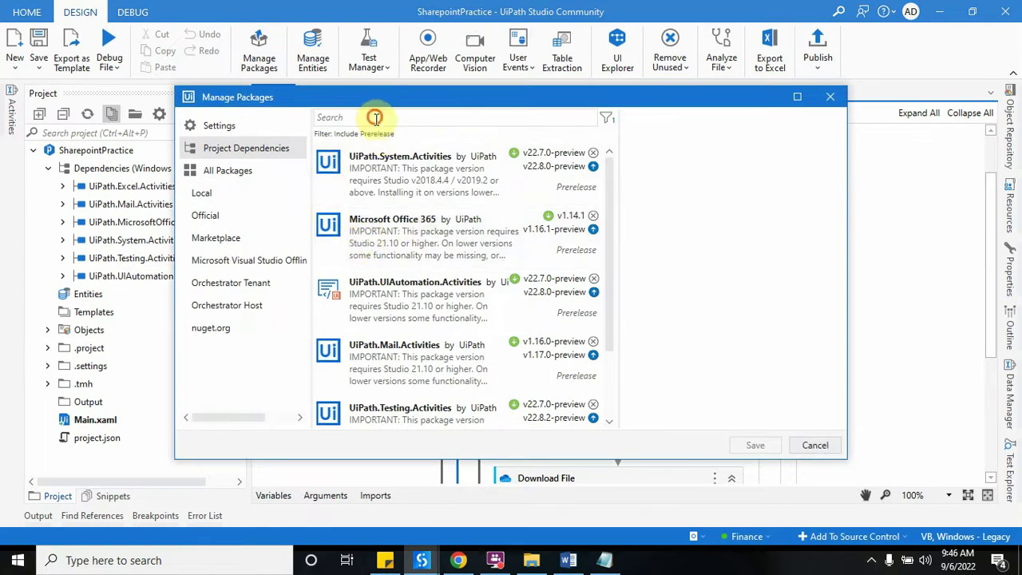
{"action": "left_click", "coordinate": [233, 171]}
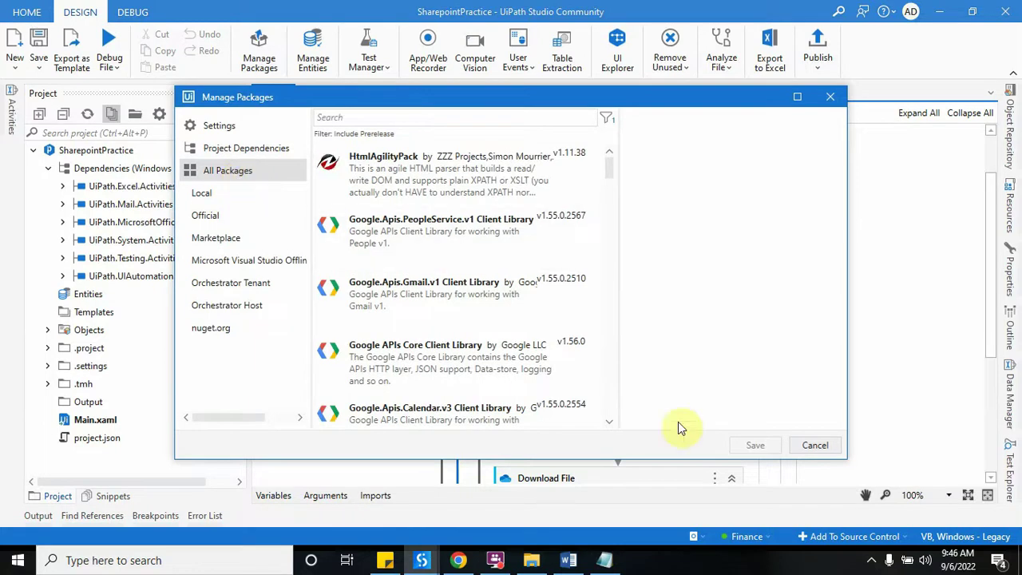
{"action": "left_click", "coordinate": [833, 444]}
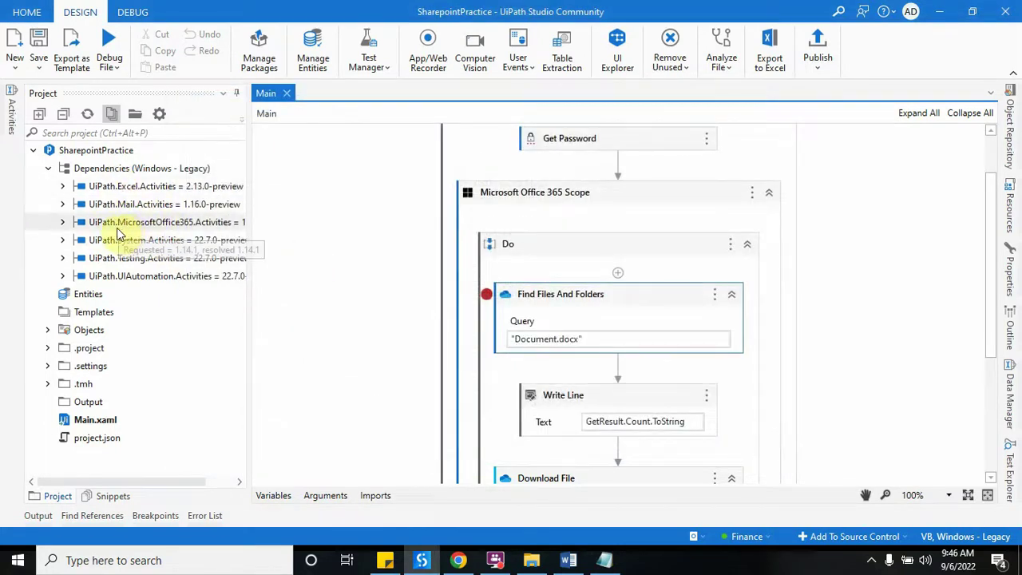
- Search the available activities for "office" and locate Microsoft Office 365 Scope in the results
{"action": "left_click", "coordinate": [339, 249]}
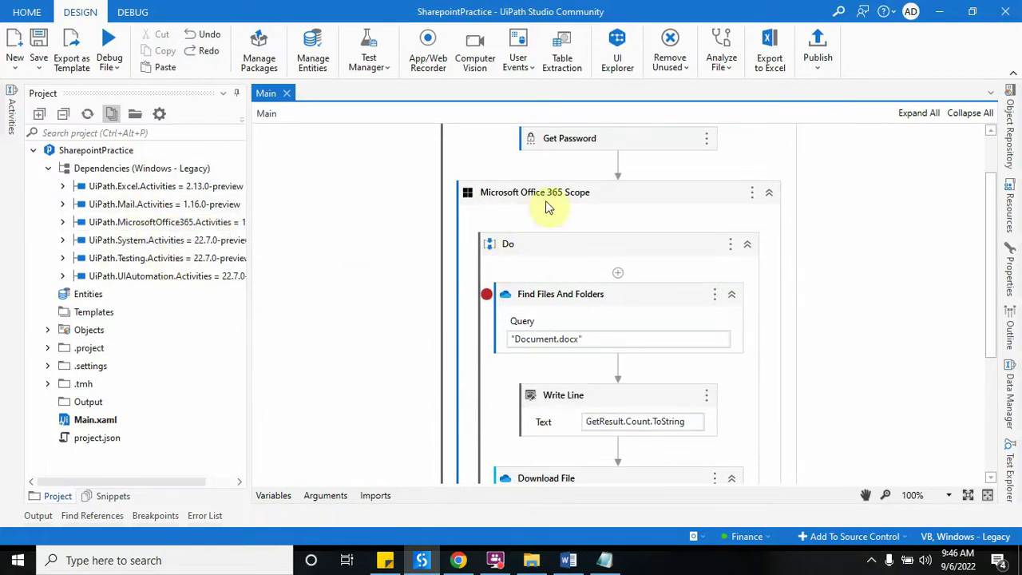
{"action": "left_click", "coordinate": [10, 119]}
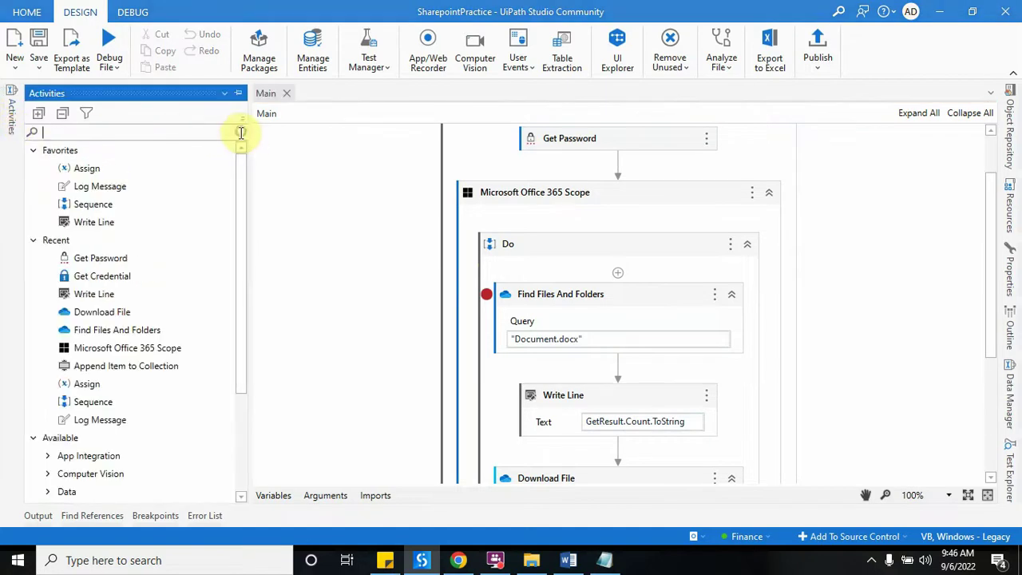
{"action": "type", "text": "office"}
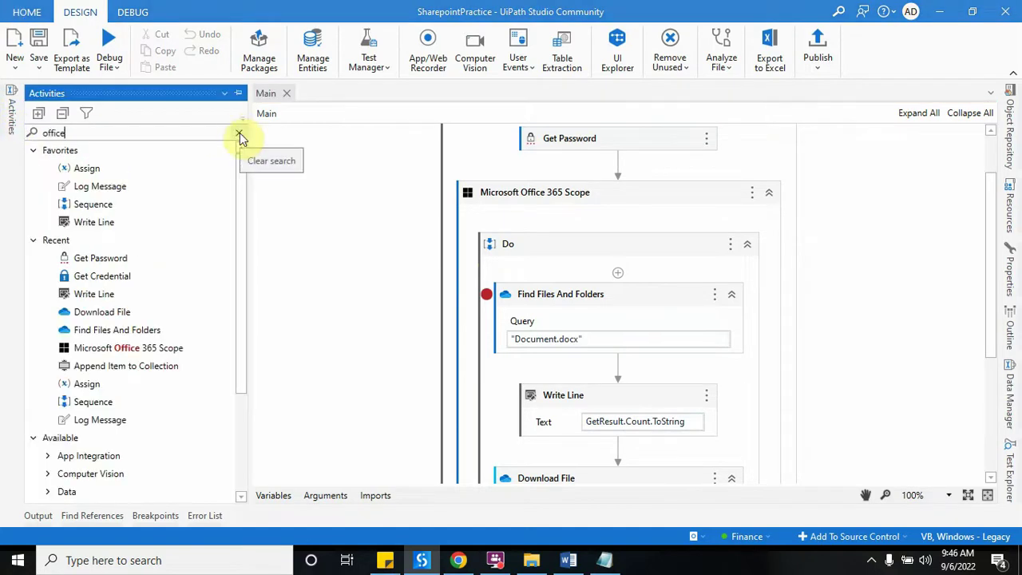
{"action": "left_click", "coordinate": [167, 170]}
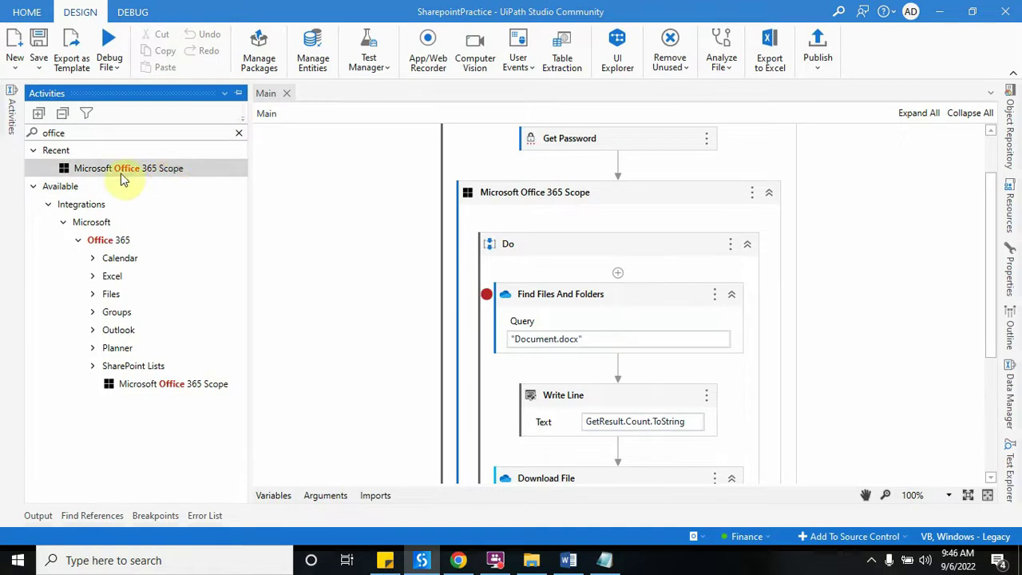
- Review the properties of the Microsoft Office 365 Scope activity, including the available Services options and the authentication settings
{"action": "left_click", "coordinate": [673, 204]}
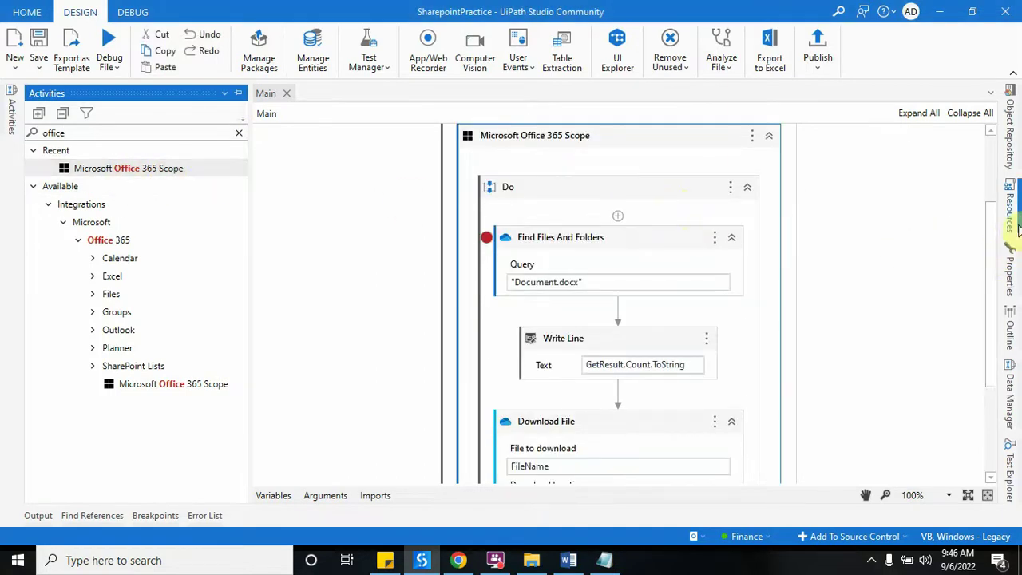
{"action": "left_click", "coordinate": [1011, 269]}
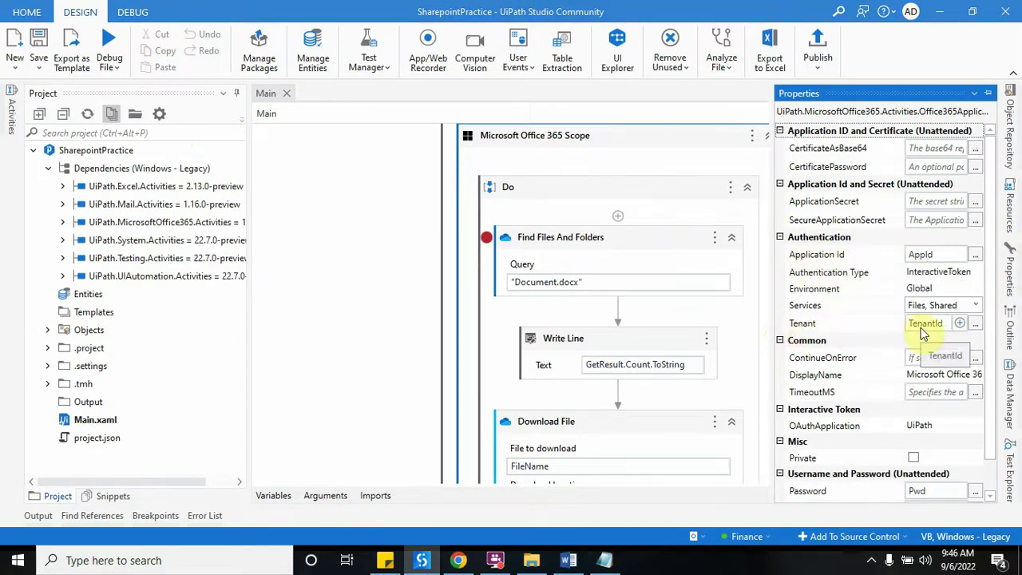
{"action": "scroll", "coordinate": [993, 376], "scroll_direction": "down", "scroll_amount": 1}
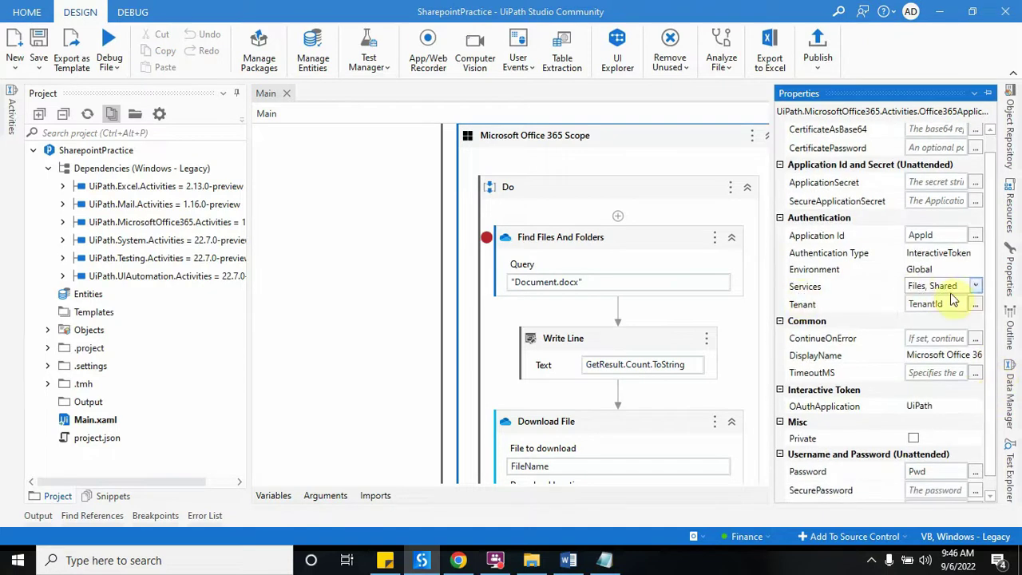
{"action": "left_click", "coordinate": [974, 286]}
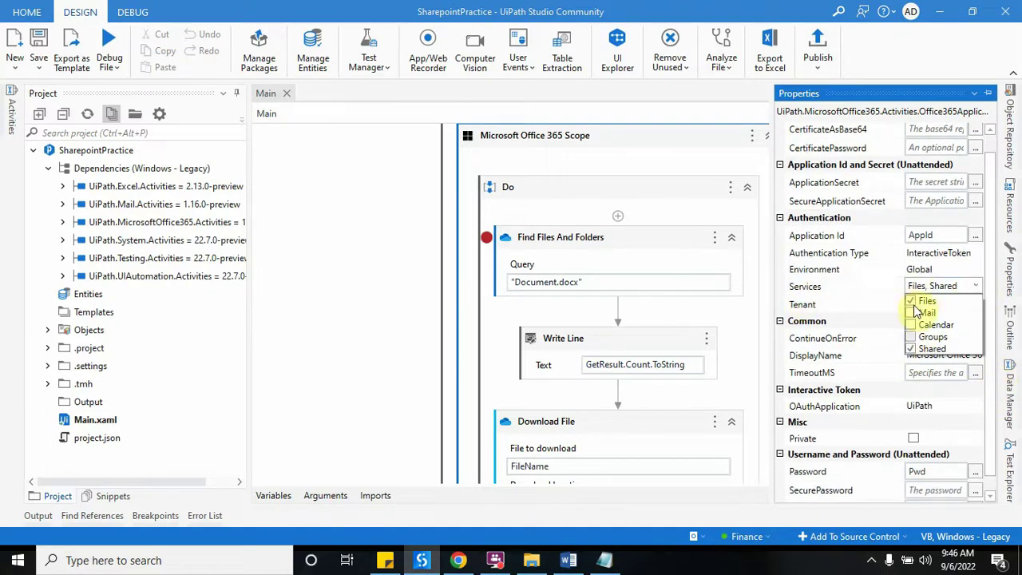
{"action": "left_click", "coordinate": [993, 409]}
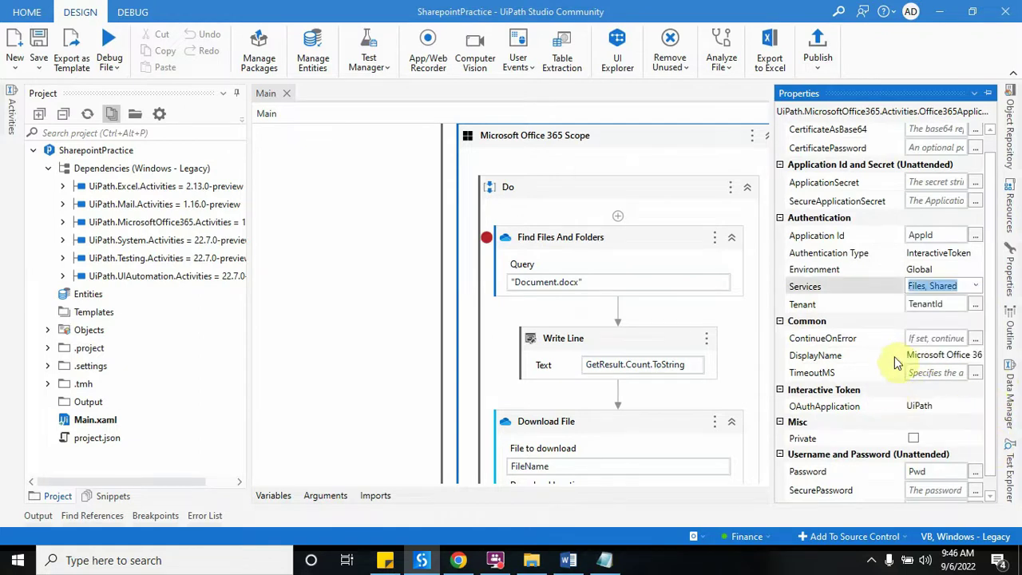
{"action": "scroll", "coordinate": [989, 443], "scroll_direction": "down", "scroll_amount": 1}
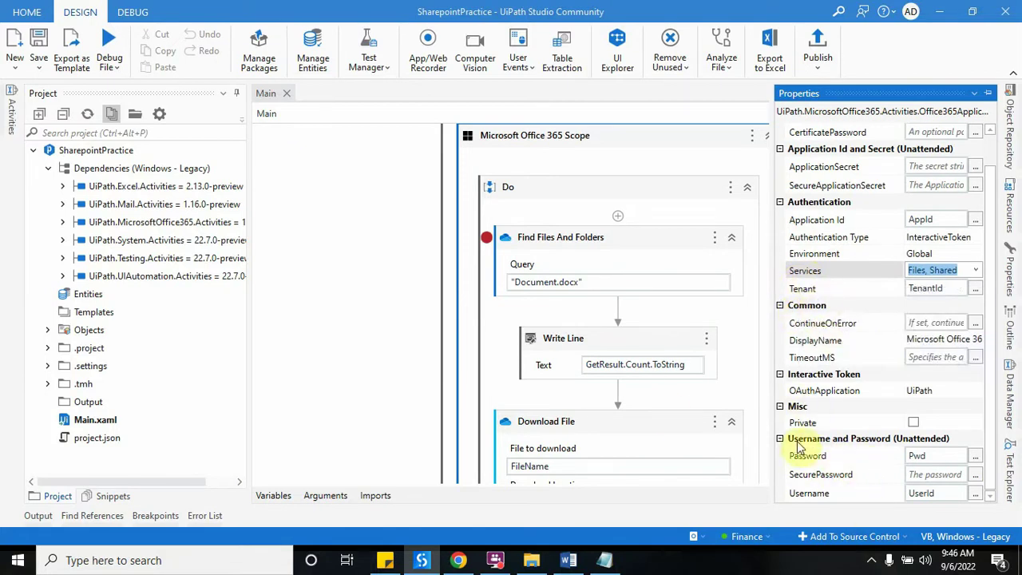
- List the workflow's variables and view their default values alongside the Office 365 activities
{"action": "left_click", "coordinate": [275, 495]}
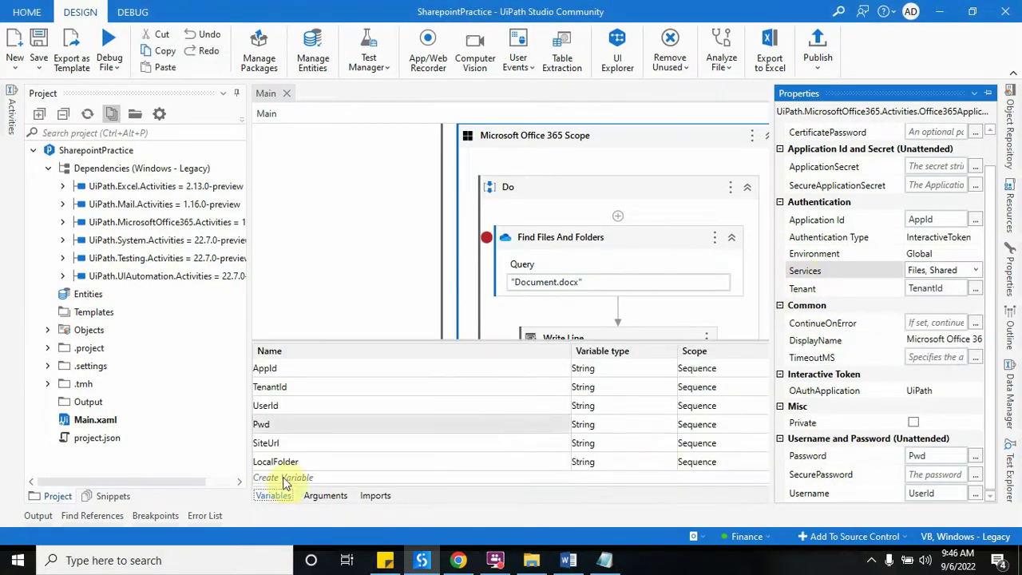
{"action": "left_click", "coordinate": [383, 353]}
{"action": "left_click", "coordinate": [713, 367]}
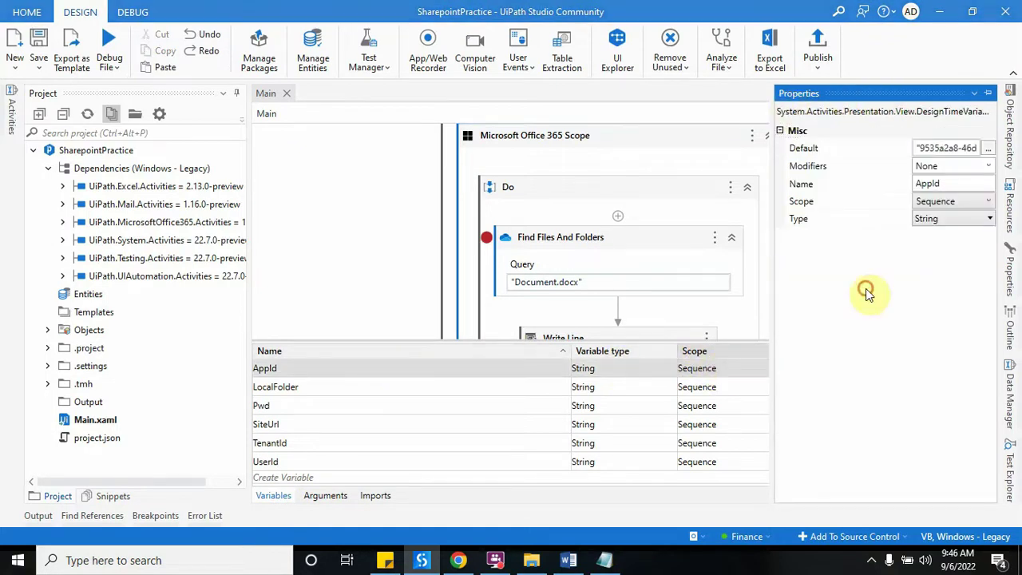
{"action": "left_click", "coordinate": [668, 180]}
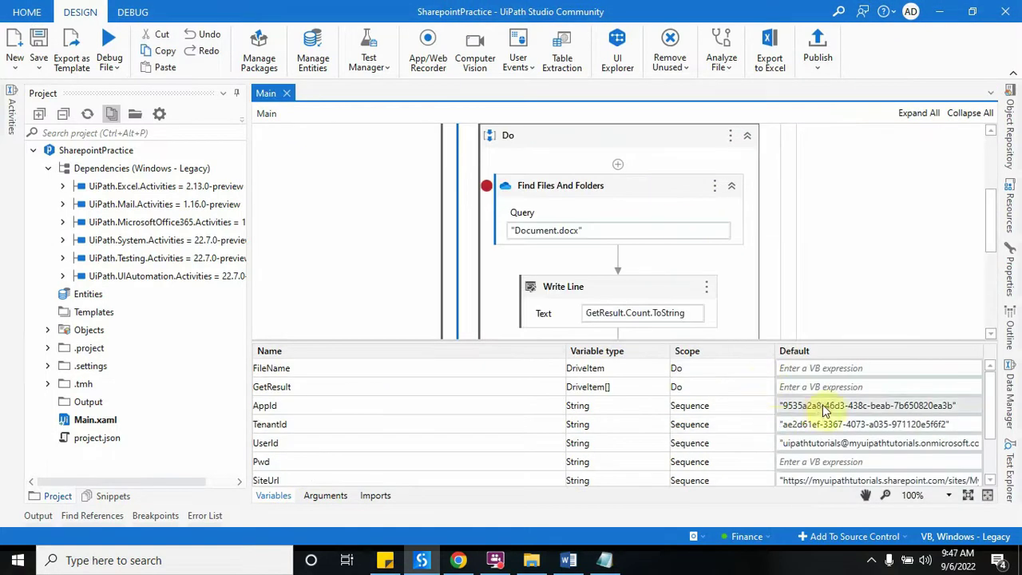
{"action": "left_click", "coordinate": [605, 562]}
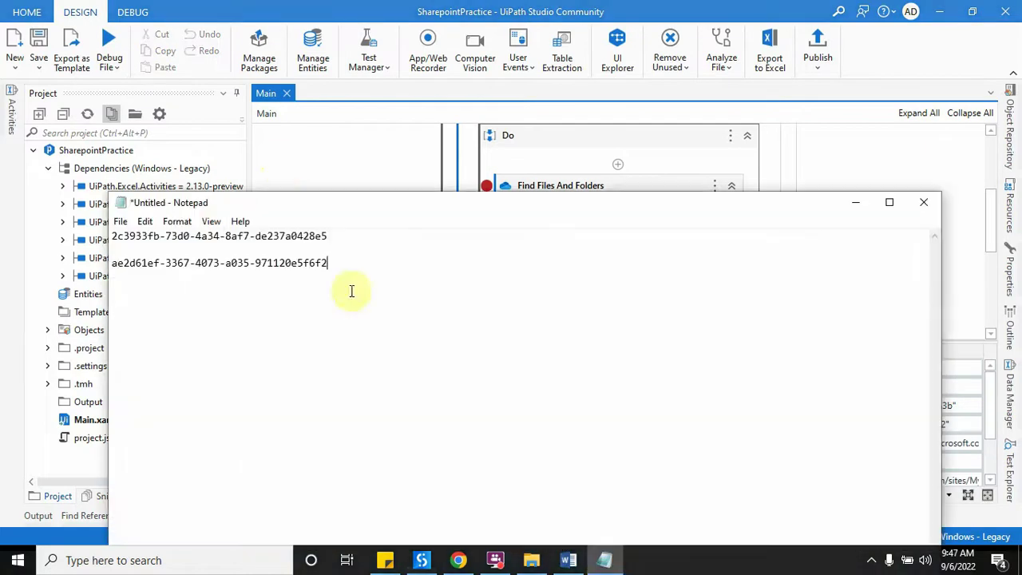
{"action": "double_click", "coordinate": [342, 239]}
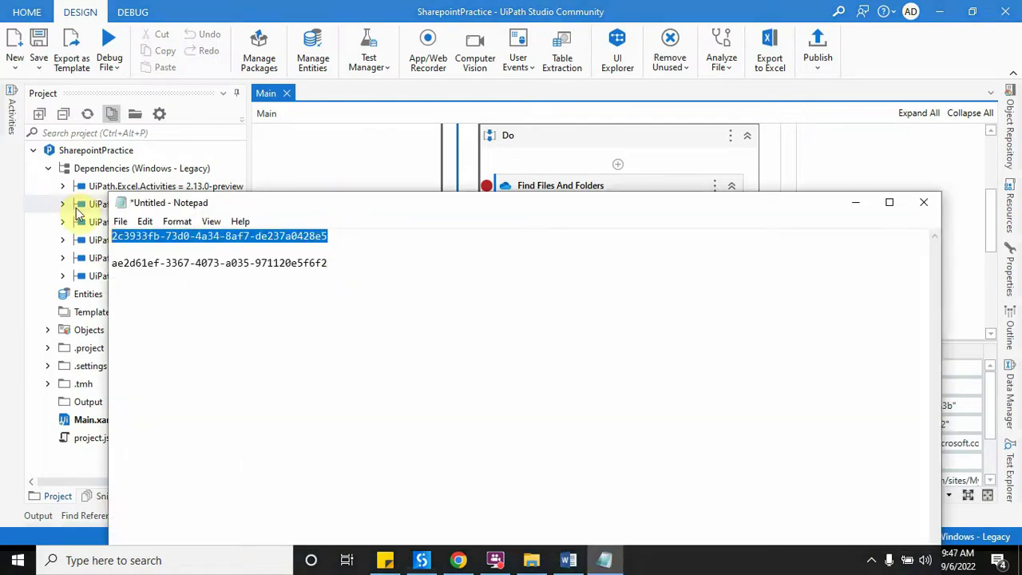
{"action": "left_click", "coordinate": [855, 203]}
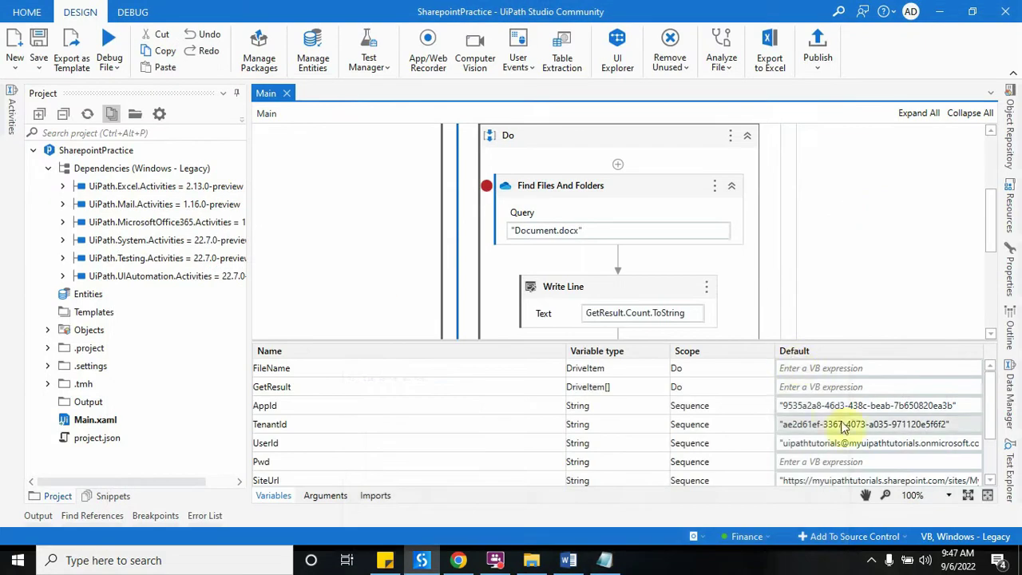
- Back up the existing default value of the AppId variable below the saved IDs in Notepad
{"action": "left_click", "coordinate": [858, 408]}
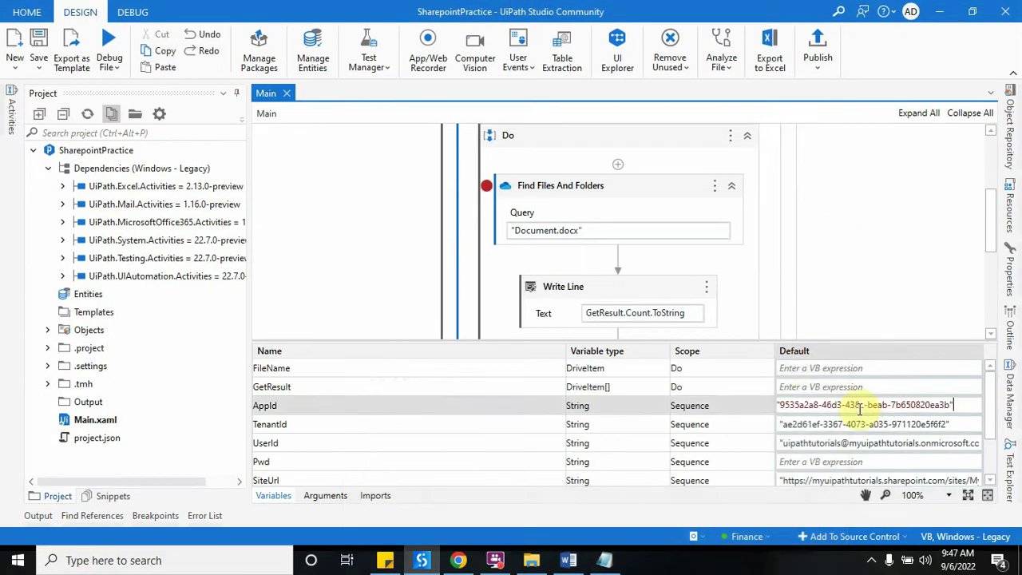
{"action": "key", "text": "ctrl+a"}
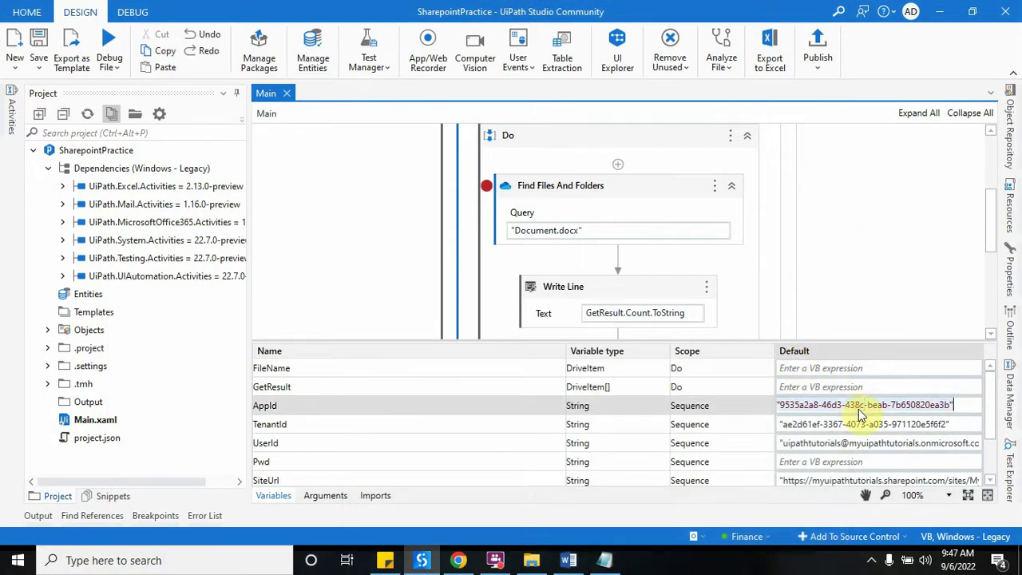
{"action": "left_click", "coordinate": [604, 560]}
{"action": "left_click", "coordinate": [456, 271]}
{"action": "type", "text": "\"9535a2a8-4bd3-438c-beab-7b6508286a3b\""}
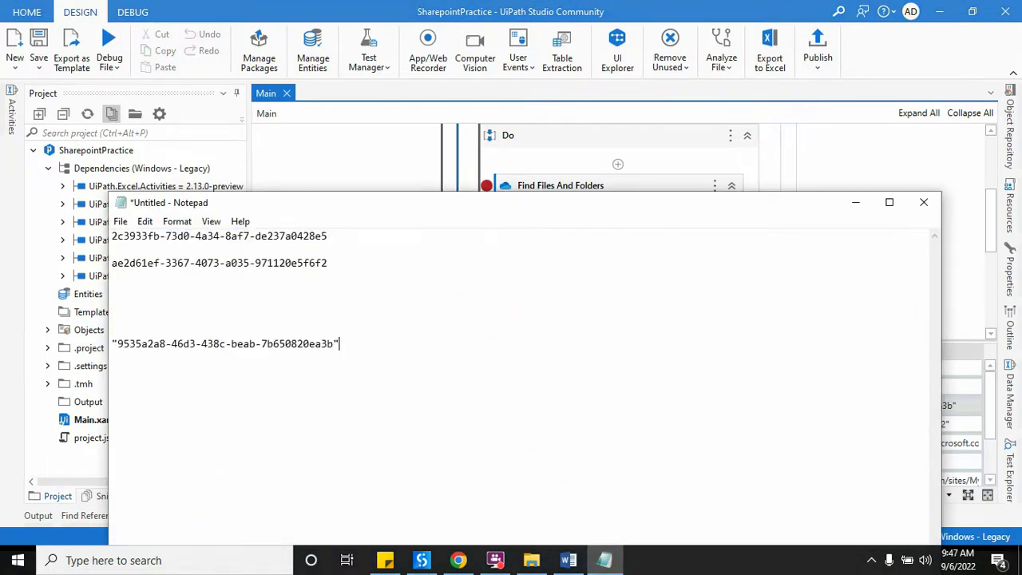
{"action": "left_click", "coordinate": [857, 152]}
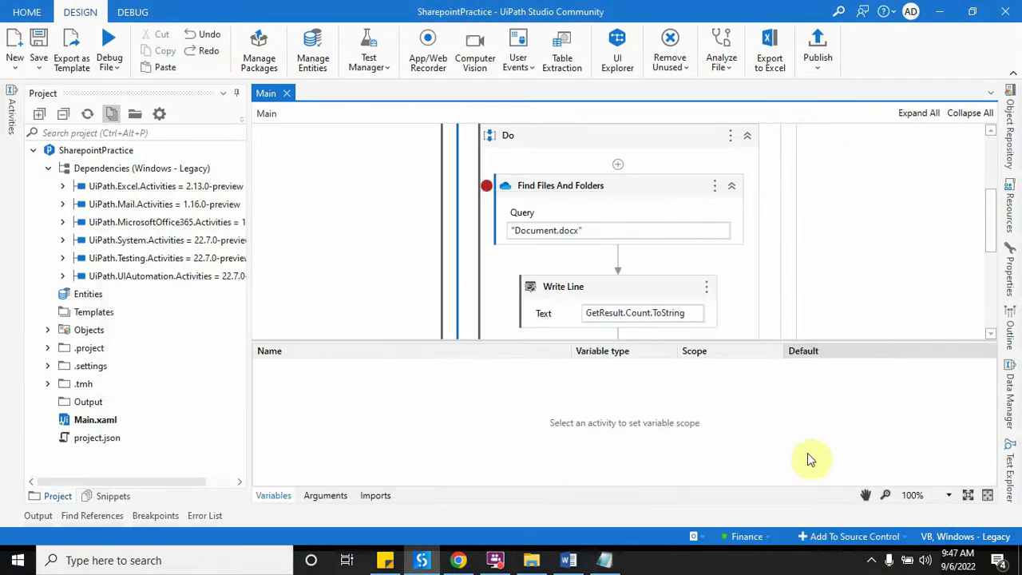
- Copy the default value of the TenantId variable into Notepad, on the line under the AppId backup
{"action": "left_click", "coordinate": [504, 289]}
{"action": "left_click", "coordinate": [821, 424]}
{"action": "key", "text": "ctrl+a"}
{"action": "key", "text": "ctrl+c"}
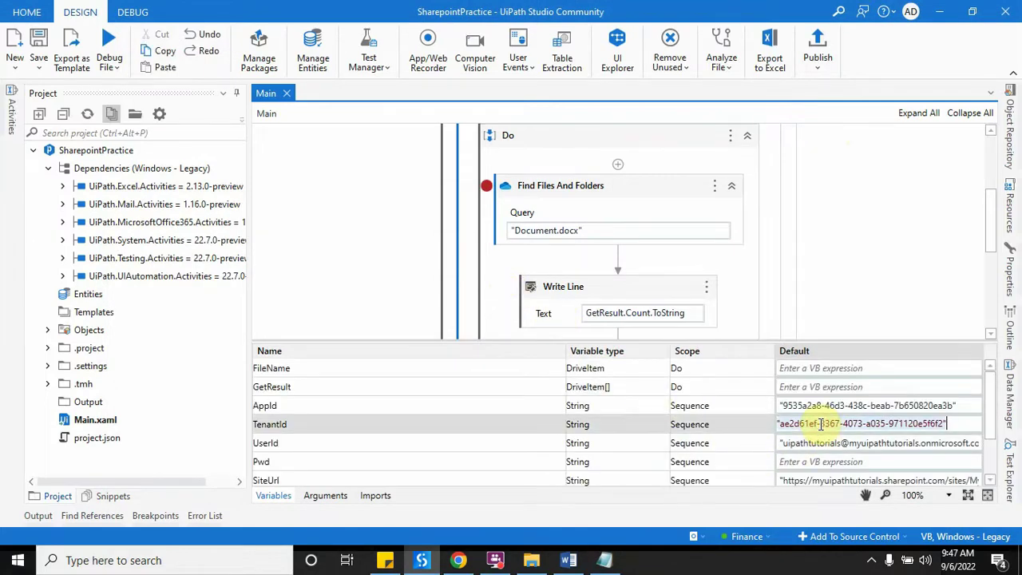
{"action": "left_click", "coordinate": [604, 560]}
{"action": "key", "text": "Return"}
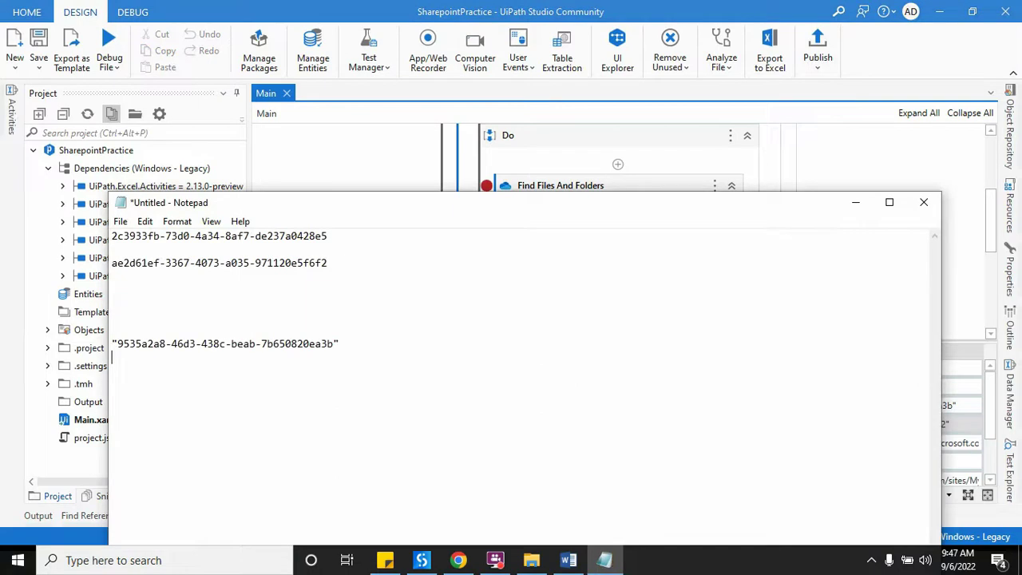
{"action": "key", "text": "ctrl+v"}
- Replace the AppId variable's default with the new application ID from Notepad's first line, enclosed in double quotes
{"action": "left_click", "coordinate": [342, 240]}
{"action": "left_click_drag", "start_coordinate": [308, 239], "coordinate": [27, 216]}
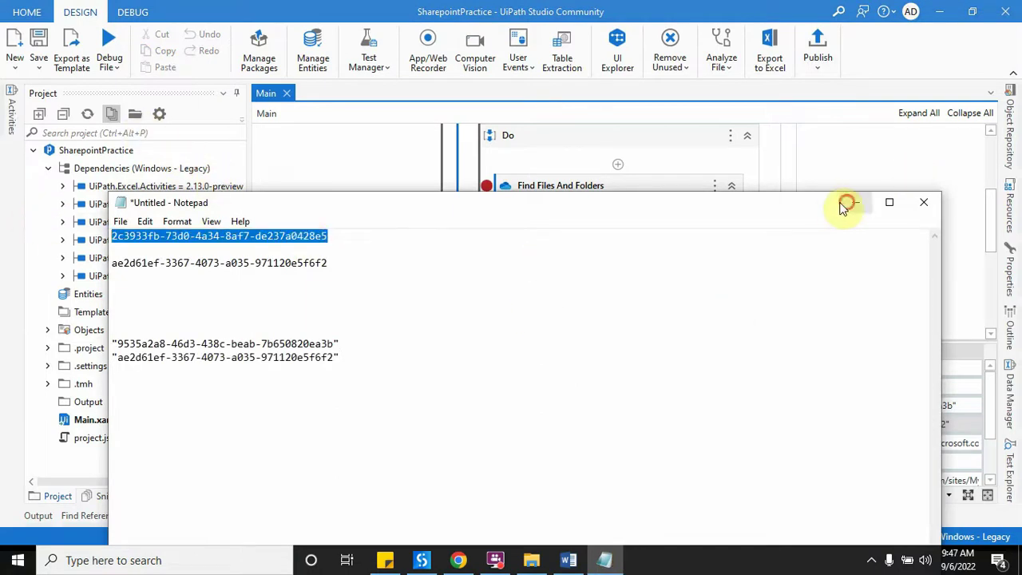
{"action": "left_click", "coordinate": [855, 202]}
{"action": "left_click", "coordinate": [865, 406]}
{"action": "key", "text": "ctrl+a"}
{"action": "key", "text": "BackSpace"}
{"action": "type", "text": "\"2c3933fb-73d0-4a34-8af7-de237a0428e5\""}
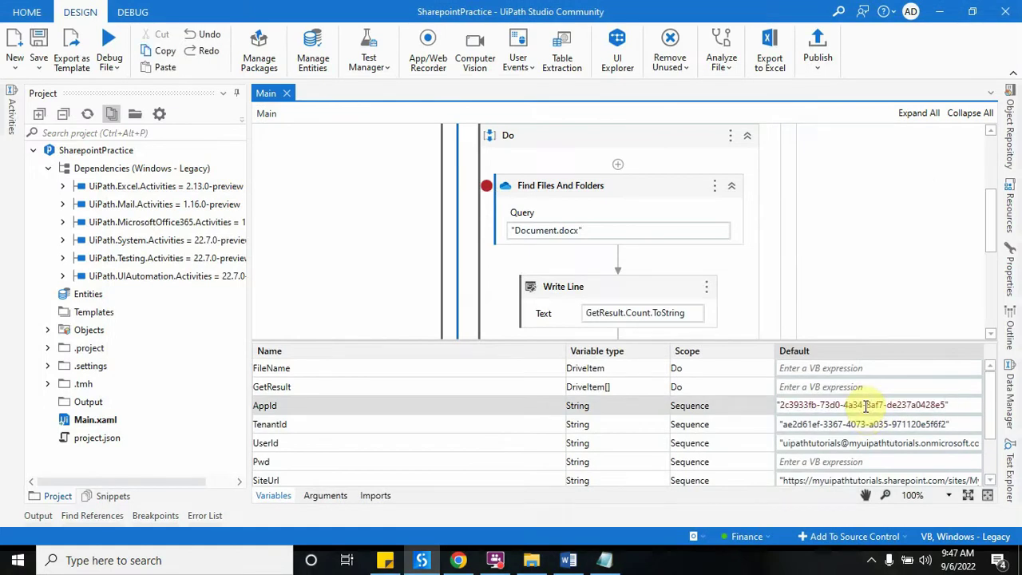
- Replace the TenantId variable's default with the unquoted tenant ID saved in Notepad, enclosed in double quotes
{"action": "left_click", "coordinate": [605, 559]}
{"action": "left_click_drag", "start_coordinate": [343, 264], "coordinate": [64, 264]}
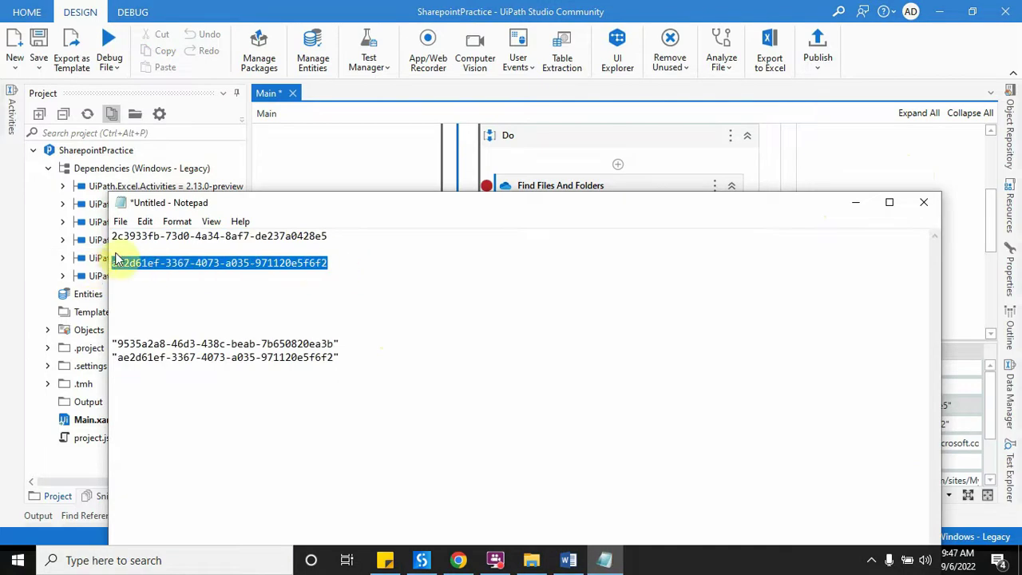
{"action": "left_click", "coordinate": [855, 202]}
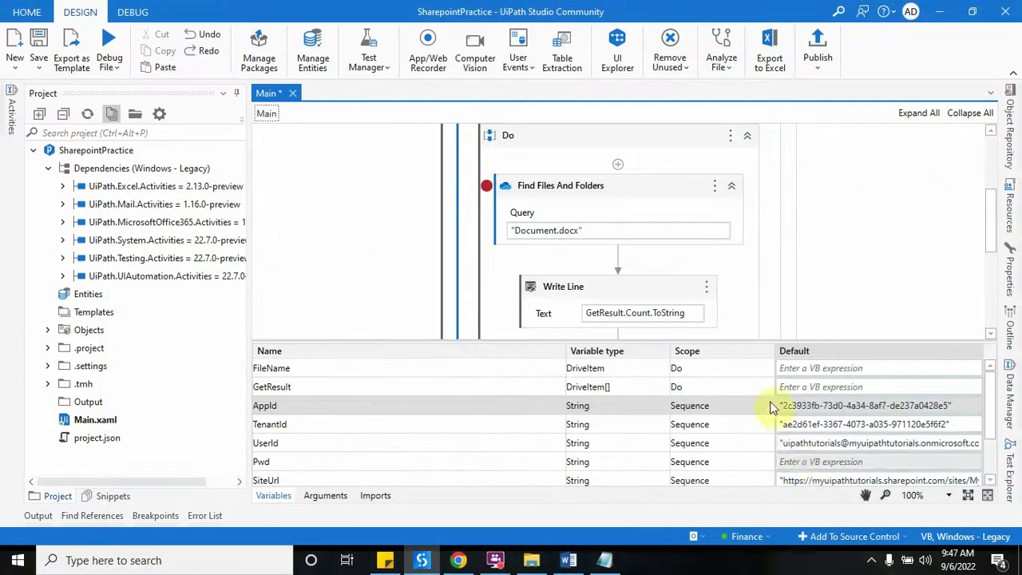
{"action": "left_click", "coordinate": [874, 425]}
{"action": "key", "text": "ctrl+a"}
{"action": "key", "text": "BackSpace"}
{"action": "key", "text": "ctrl+v"}
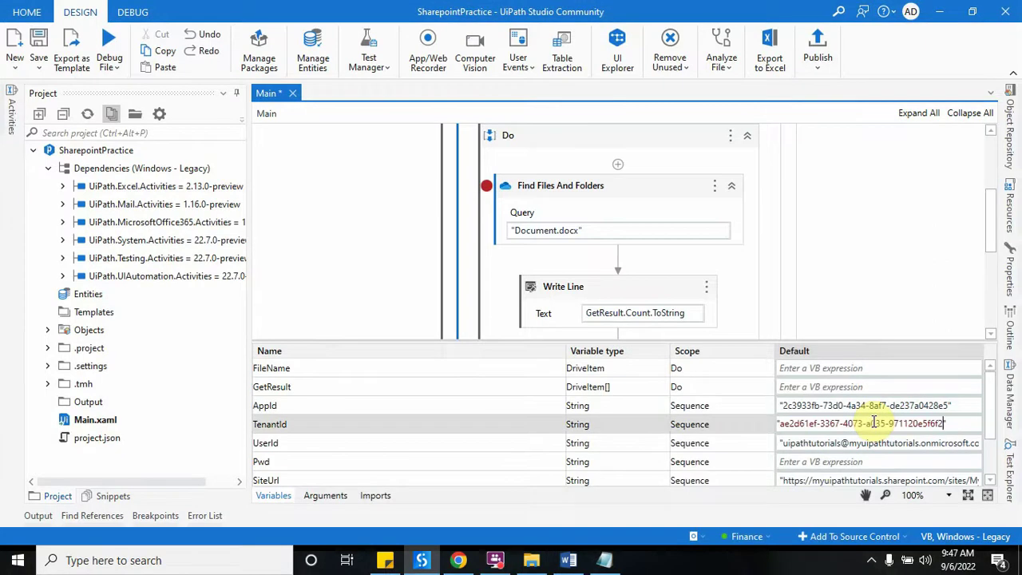
{"action": "key", "text": "Return"}
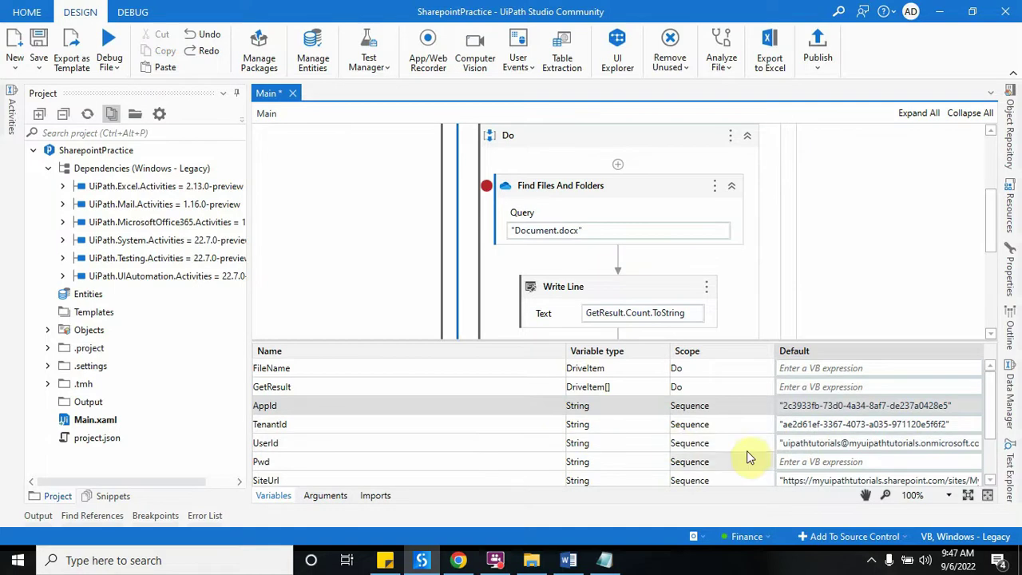
- Hide the variables list and inspect the properties of the Get Password and Find Files And Folders activities
{"action": "left_click", "coordinate": [273, 495]}
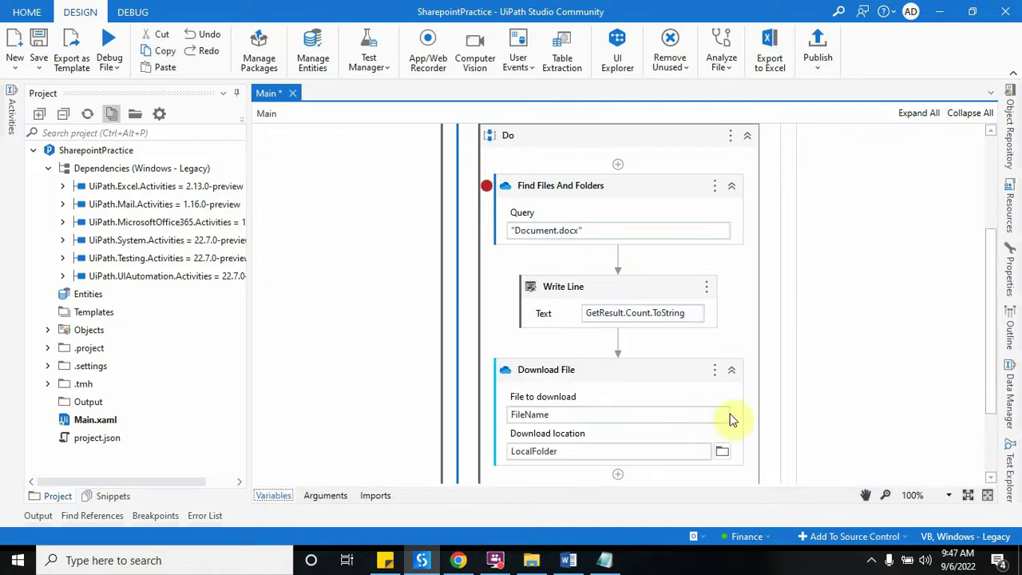
{"action": "left_click_drag", "start_coordinate": [992, 319], "coordinate": [1002, 187]}
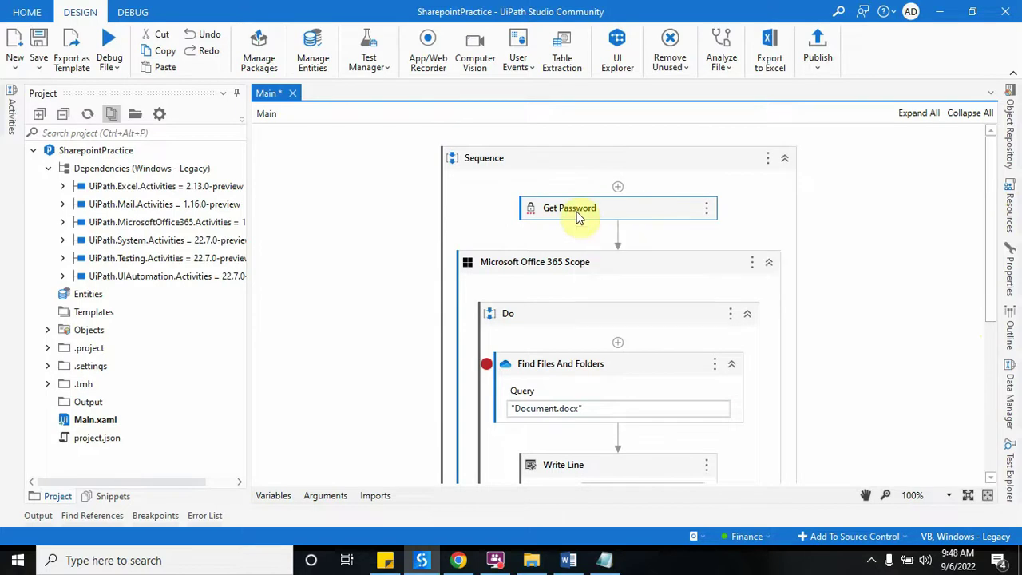
{"action": "left_click", "coordinate": [1010, 260]}
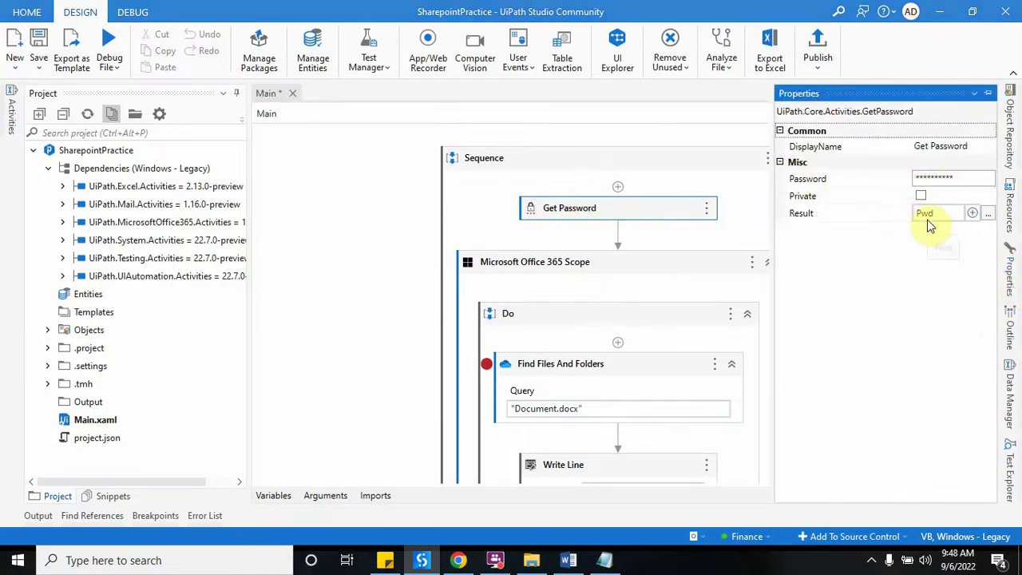
{"action": "left_click", "coordinate": [704, 244]}
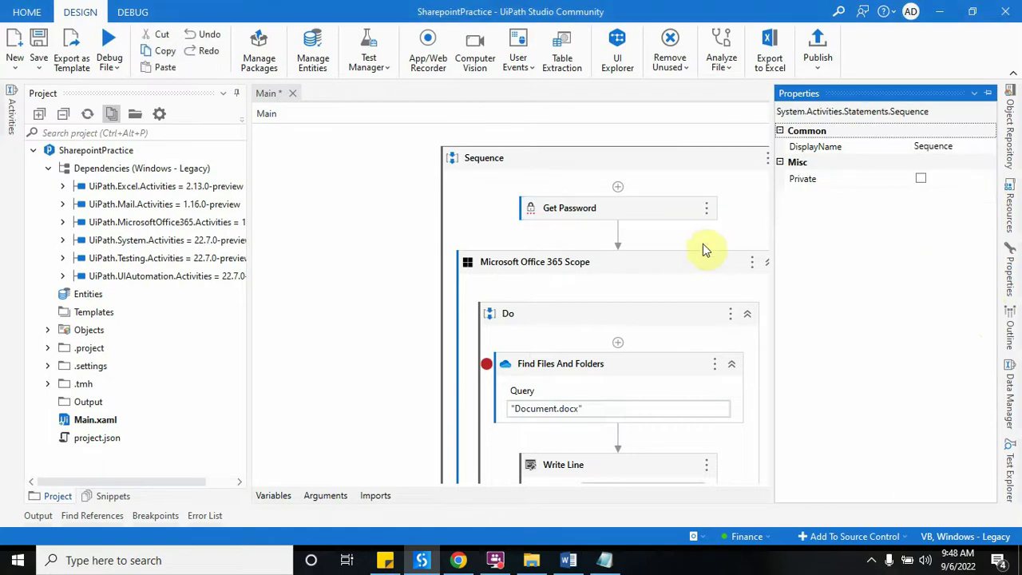
{"action": "scroll", "coordinate": [673, 323], "scroll_direction": "down", "scroll_amount": 5}
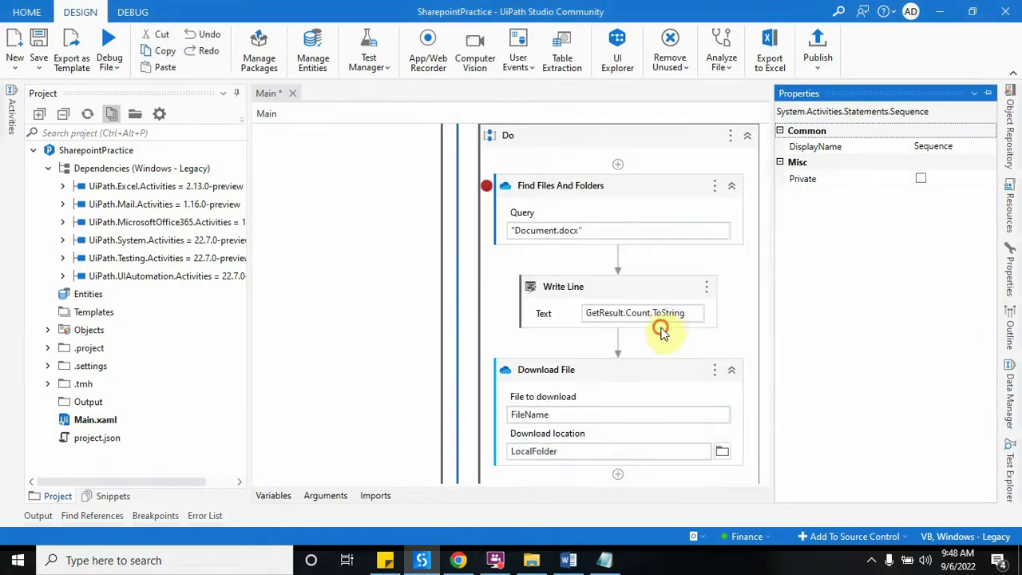
{"action": "left_click", "coordinate": [645, 193]}
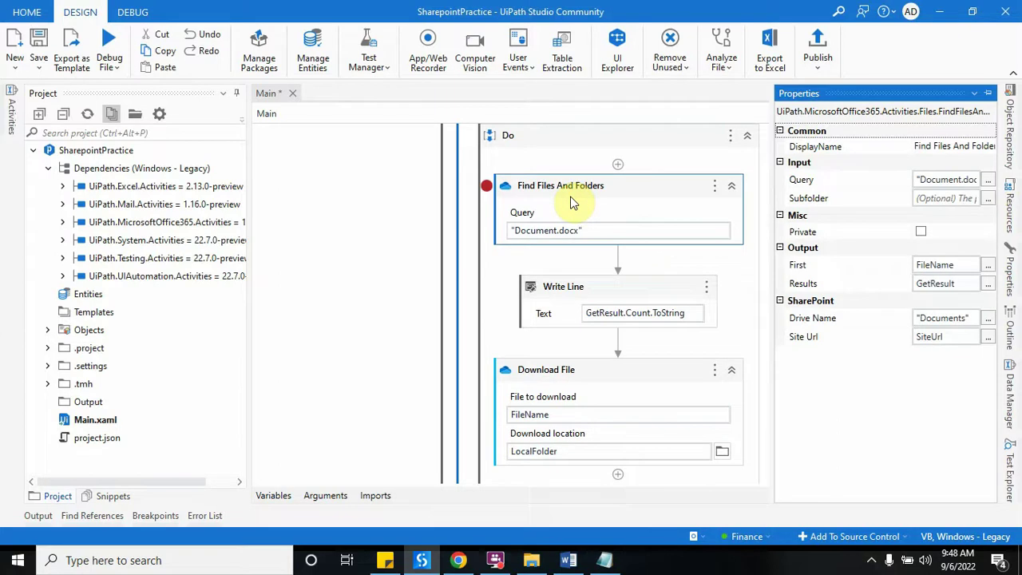
- Search the available activities for "findfil", "sharepo" and "findfile" to locate Find Files And Folders and the SharePoint activities
{"action": "left_click", "coordinate": [11, 127]}
{"action": "left_click", "coordinate": [239, 136]}
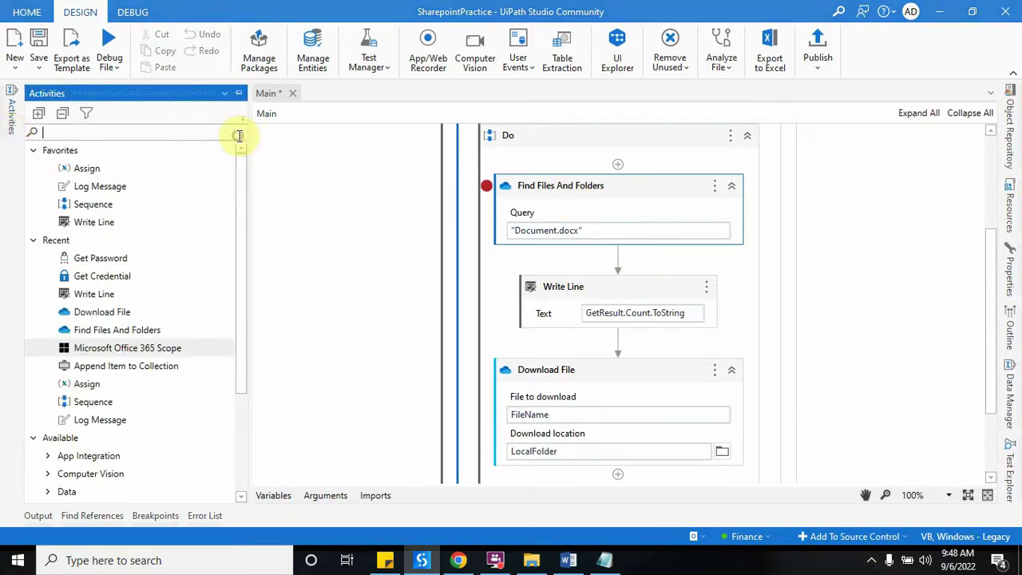
{"action": "type", "text": "findfil"}
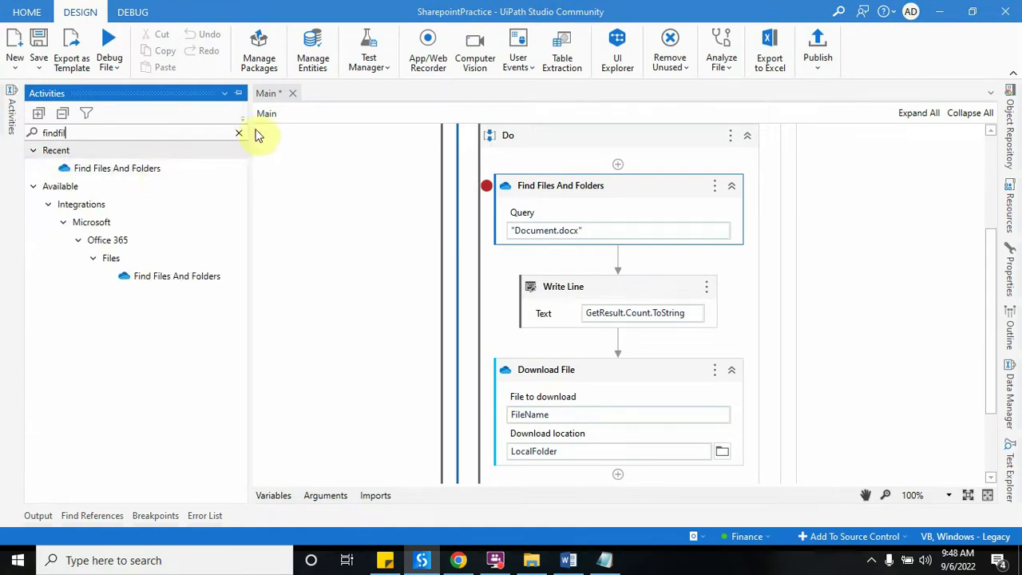
{"action": "type", "text": "sharepo"}
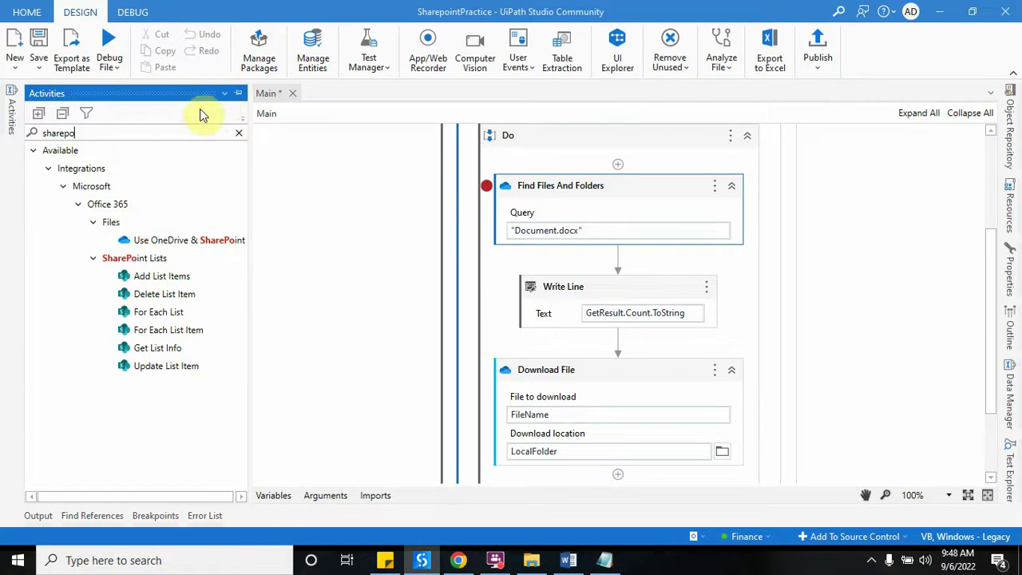
{"action": "left_click", "coordinate": [237, 132]}
{"action": "type", "text": "findfile"}
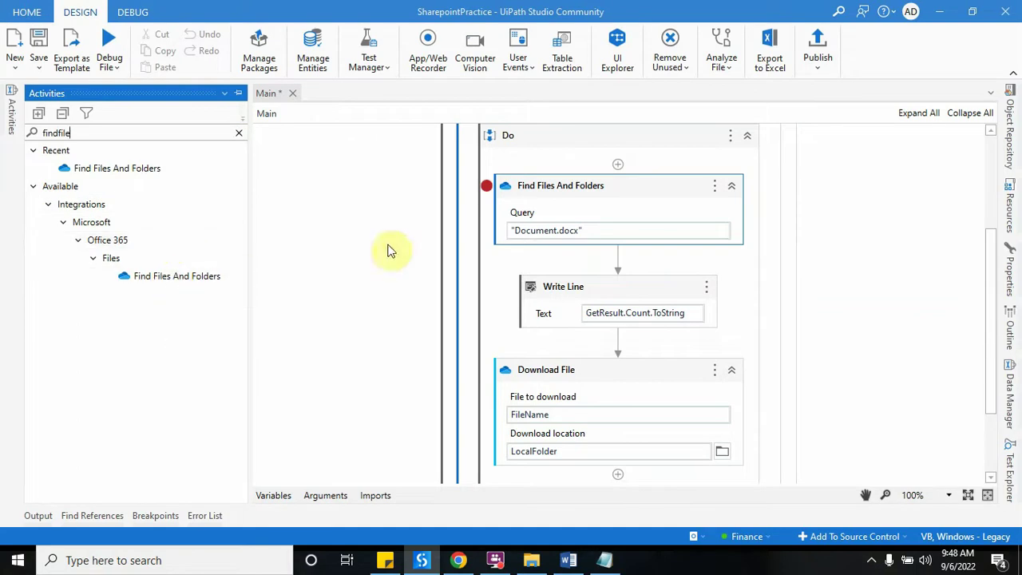
- Inspect the Find Files And Folders properties and compare the query with the files in the MyUiPath SharePoint document library
{"action": "left_click", "coordinate": [687, 200]}
{"action": "left_click", "coordinate": [999, 284]}
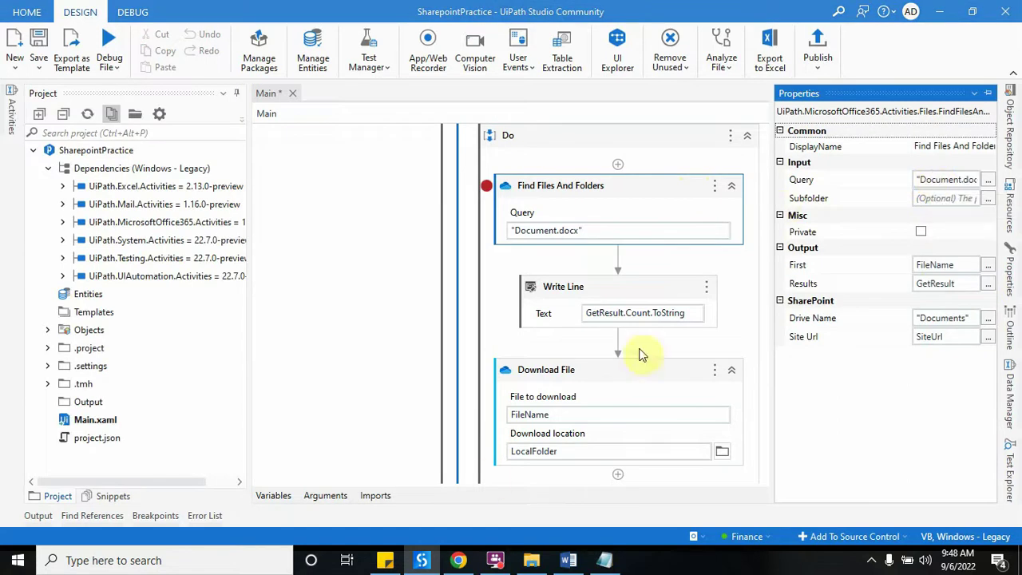
{"action": "left_click", "coordinate": [458, 560]}
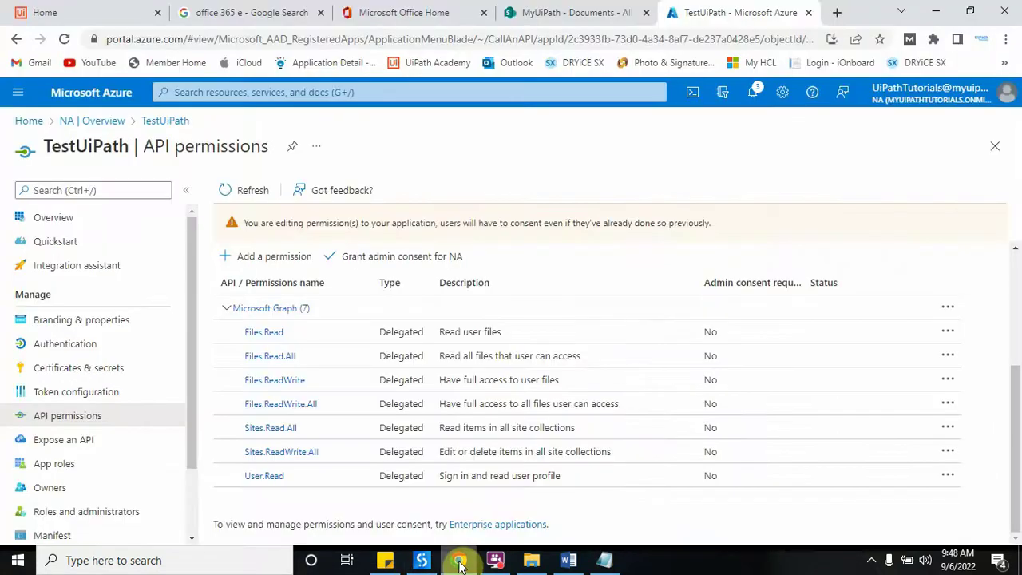
{"action": "left_click", "coordinate": [624, 11]}
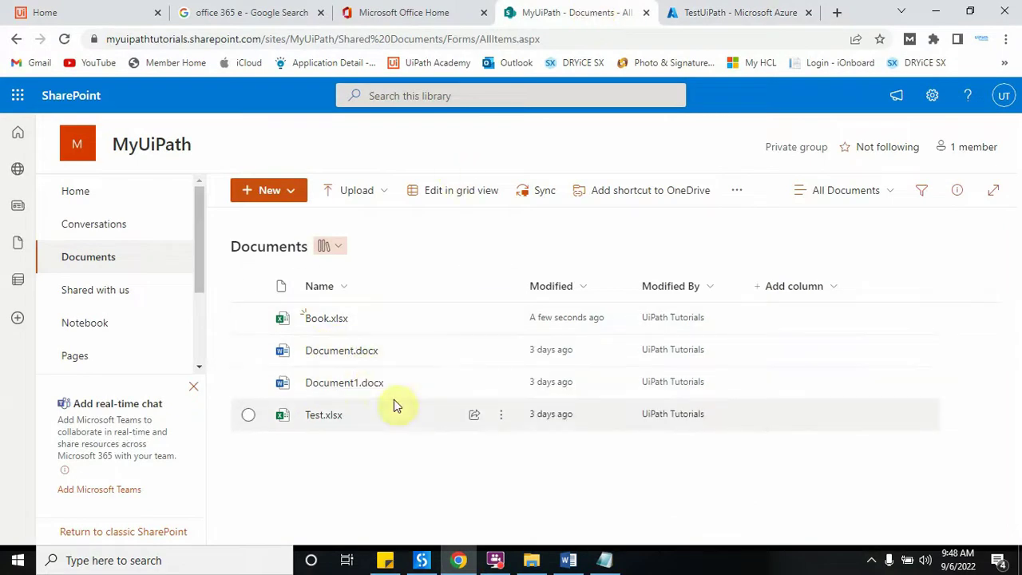
{"action": "left_click", "coordinate": [423, 559]}
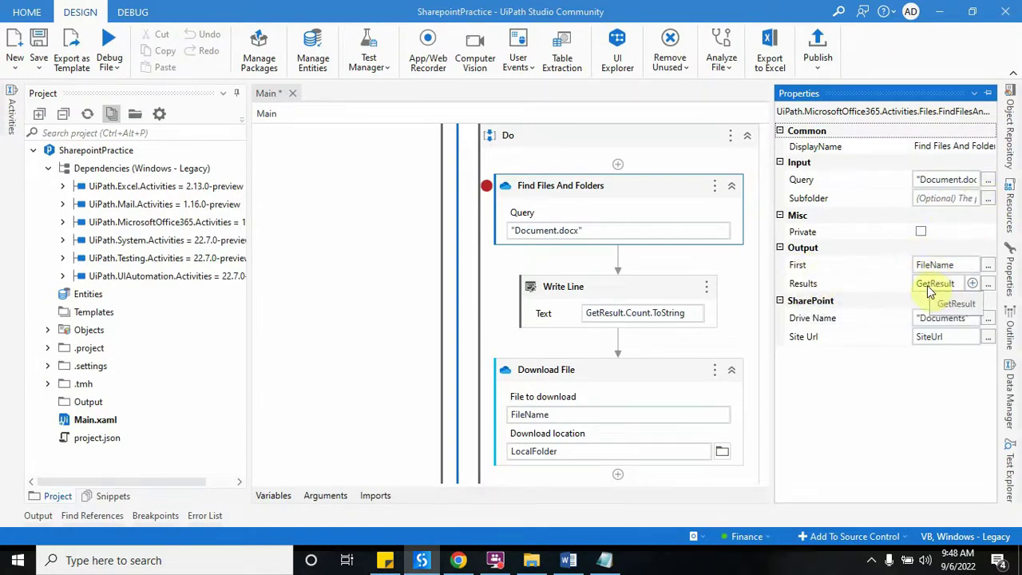
- Check the variable types of FileName and GetResult in the variables list, and hide the list
{"action": "left_click", "coordinate": [272, 497]}
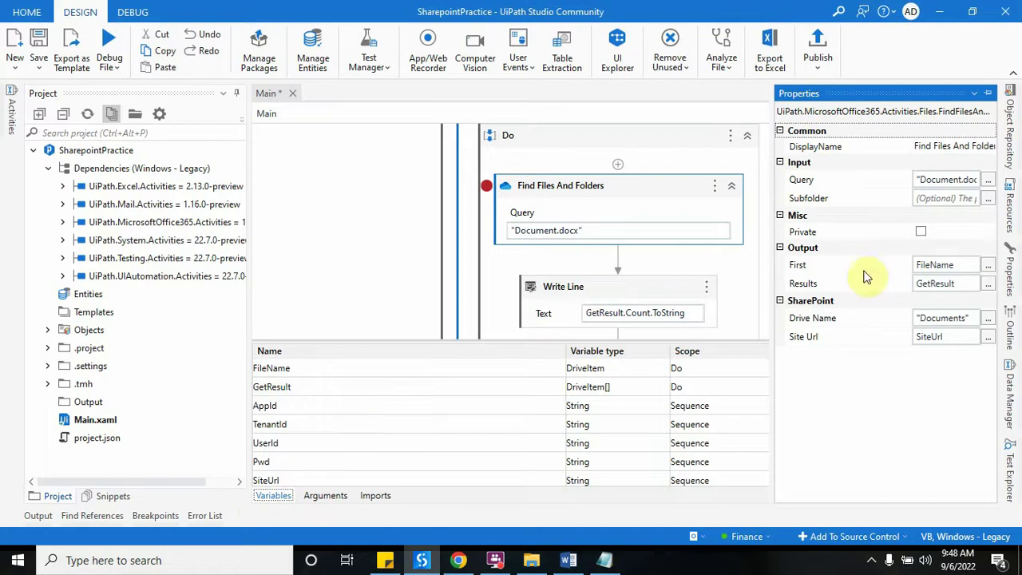
{"action": "left_click", "coordinate": [623, 370]}
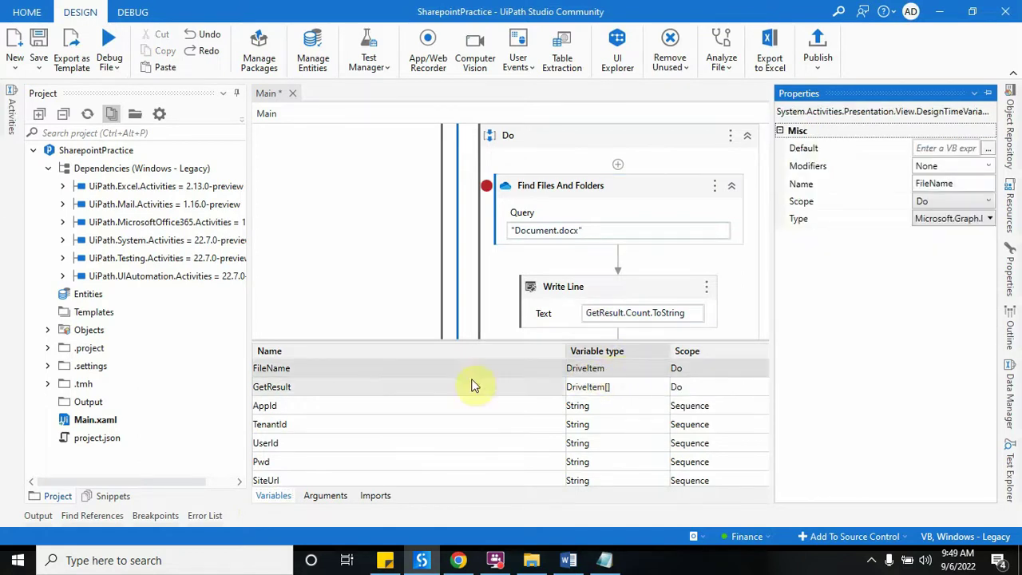
{"action": "left_click", "coordinate": [426, 386]}
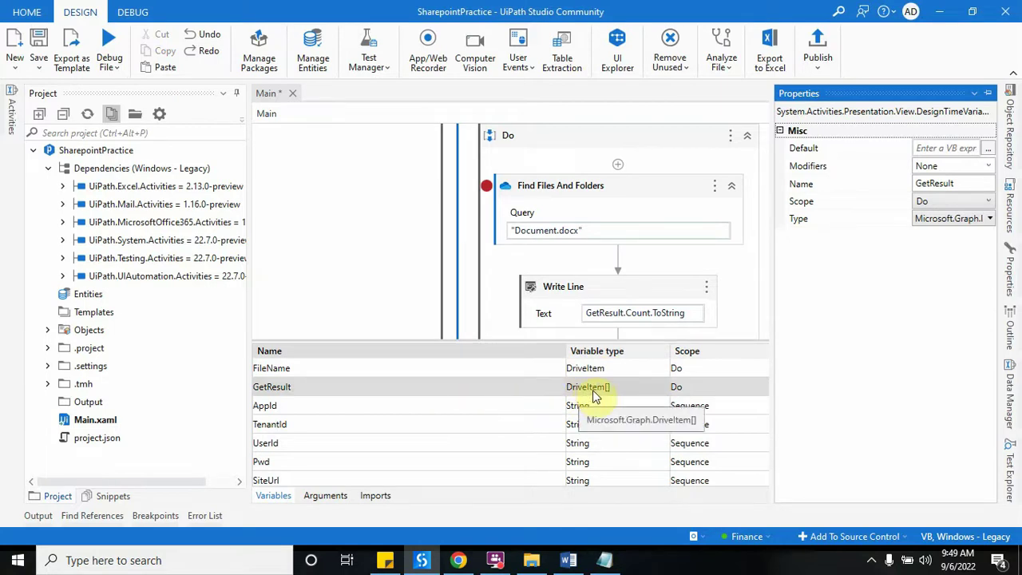
{"action": "left_click", "coordinate": [268, 494]}
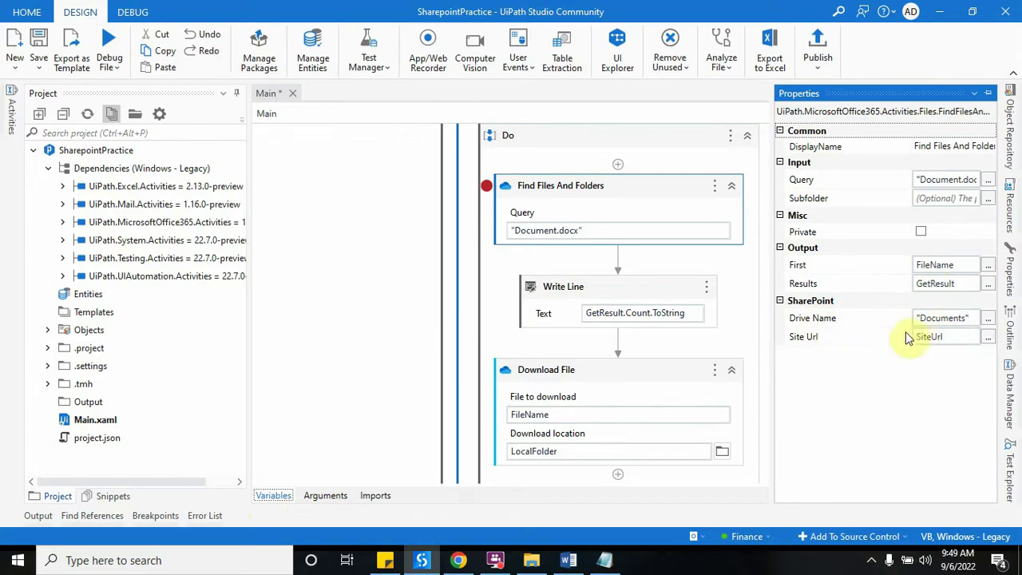
- Open the Documents library of the MyUiPath SharePoint site in Chrome to compare it with the Drive Name property, and return to UiPath Studio
{"action": "left_click", "coordinate": [458, 560]}
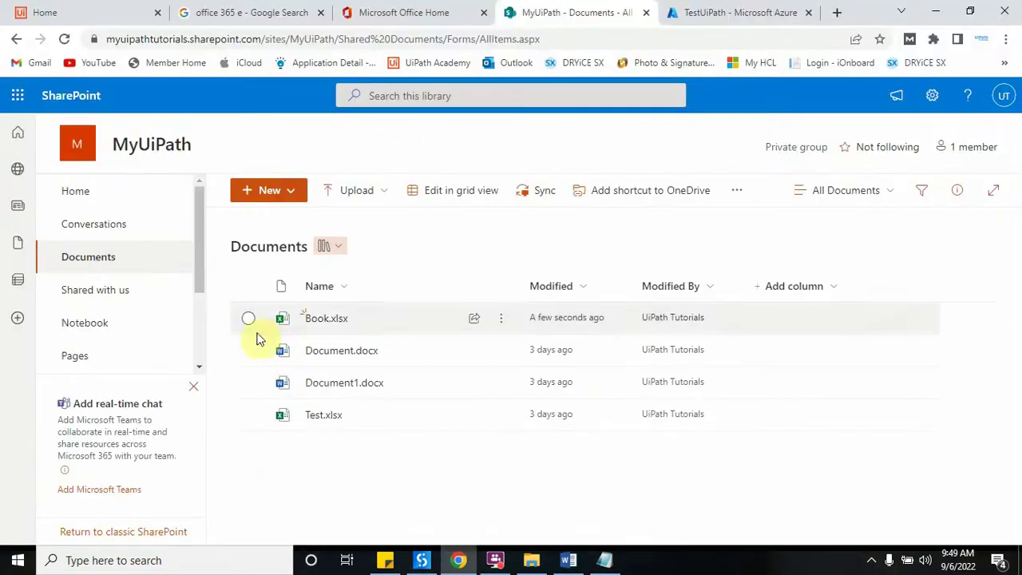
{"action": "left_click", "coordinate": [112, 260]}
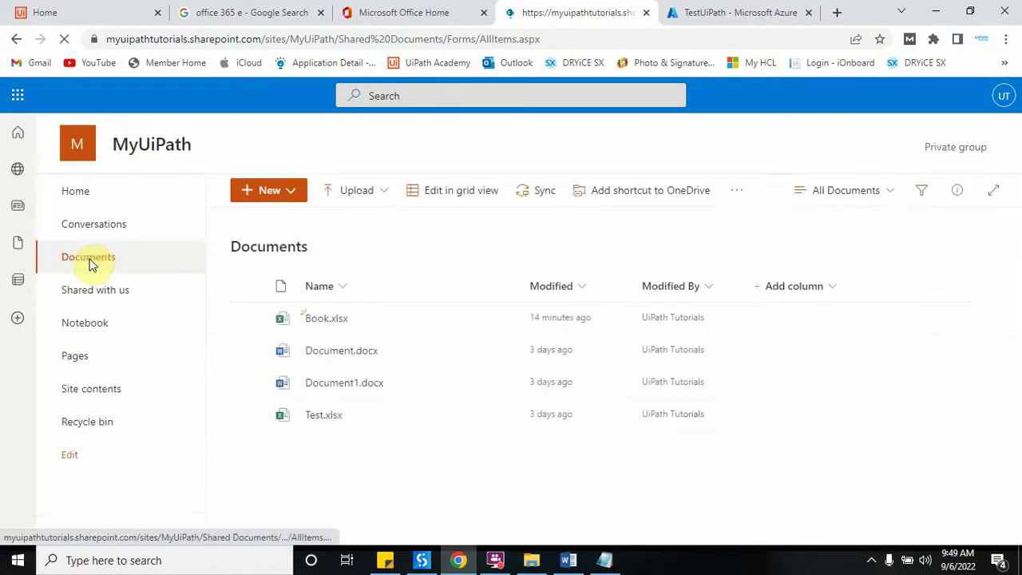
{"action": "left_click", "coordinate": [422, 560]}
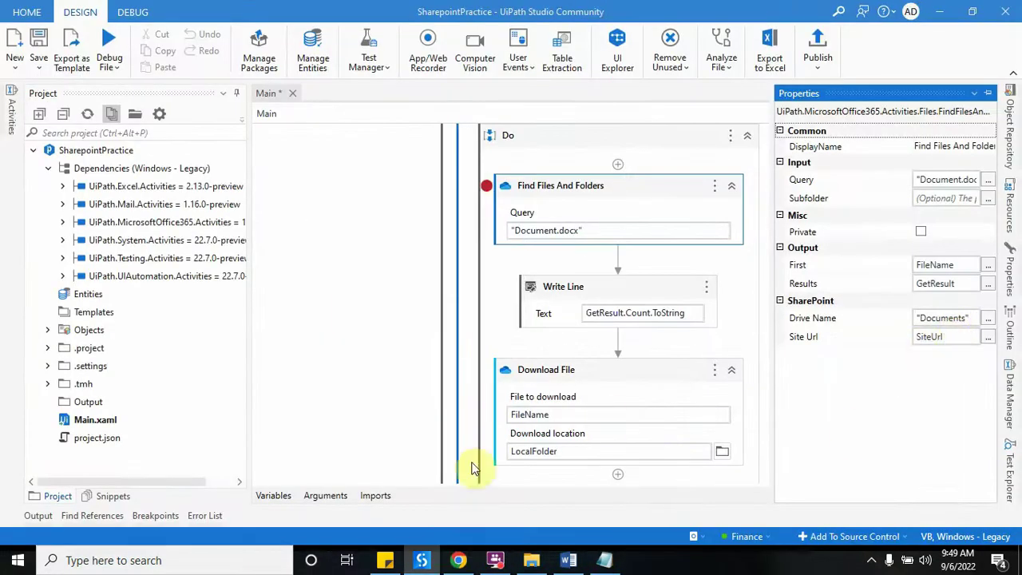
- Highlight the SharePoint address up to /sites/MyUiPath in Chrome and compare it with the SiteUrl variable's default in UiPath Studio
{"action": "left_click", "coordinate": [456, 559]}
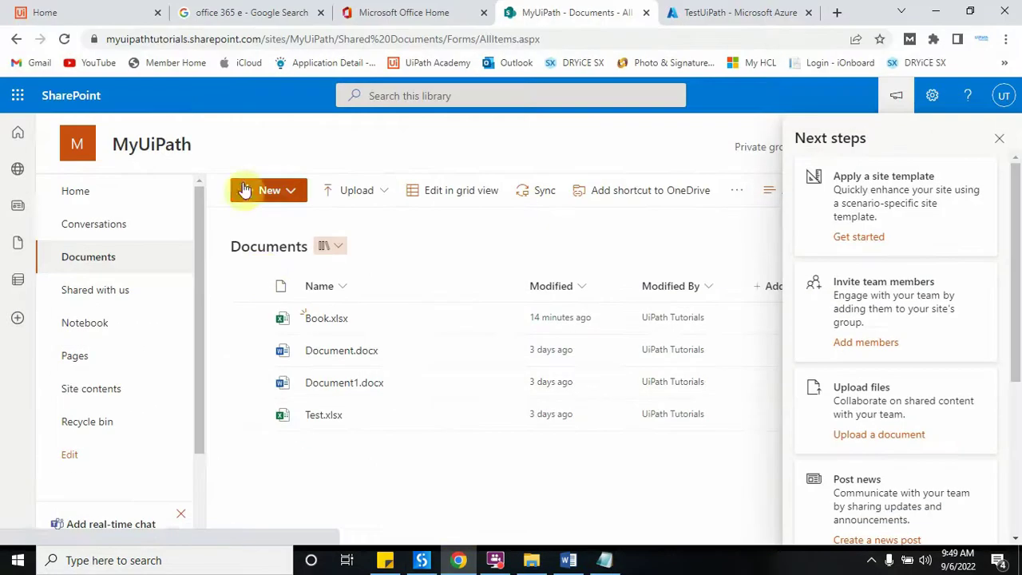
{"action": "left_click", "coordinate": [303, 42]}
{"action": "left_click", "coordinate": [340, 38]}
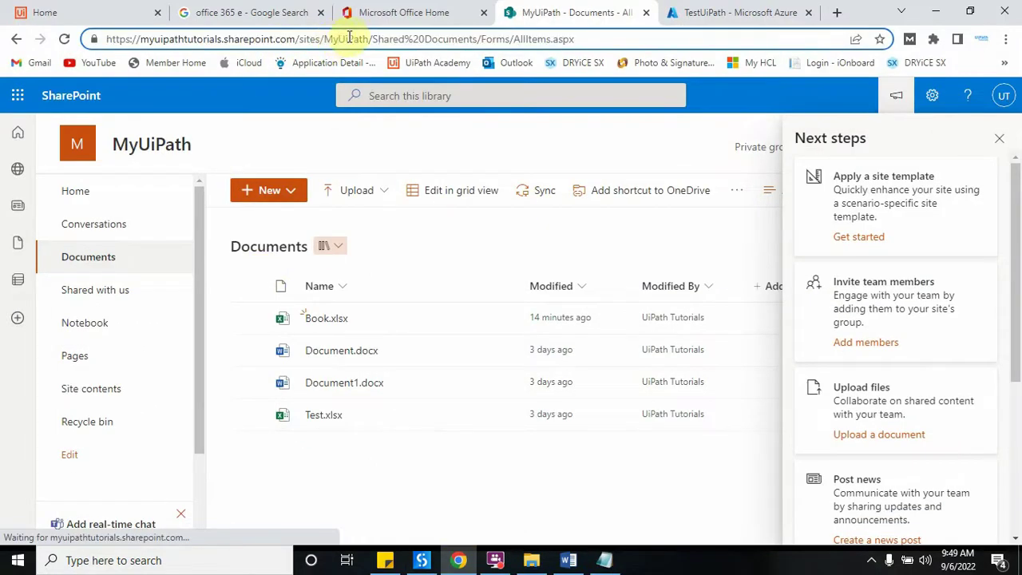
{"action": "double_click", "coordinate": [370, 37]}
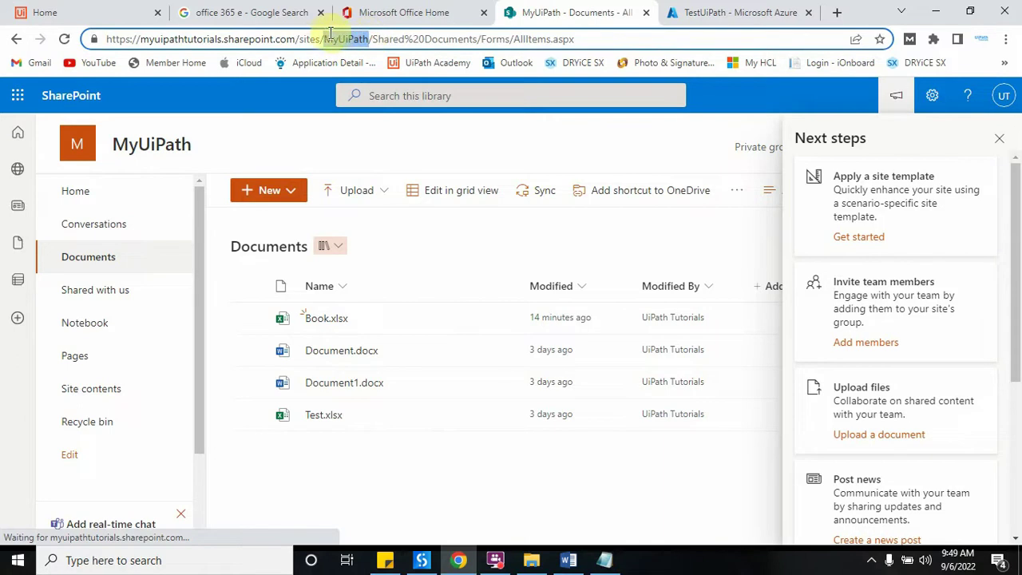
{"action": "left_click_drag", "start_coordinate": [327, 34], "coordinate": [48, 4]}
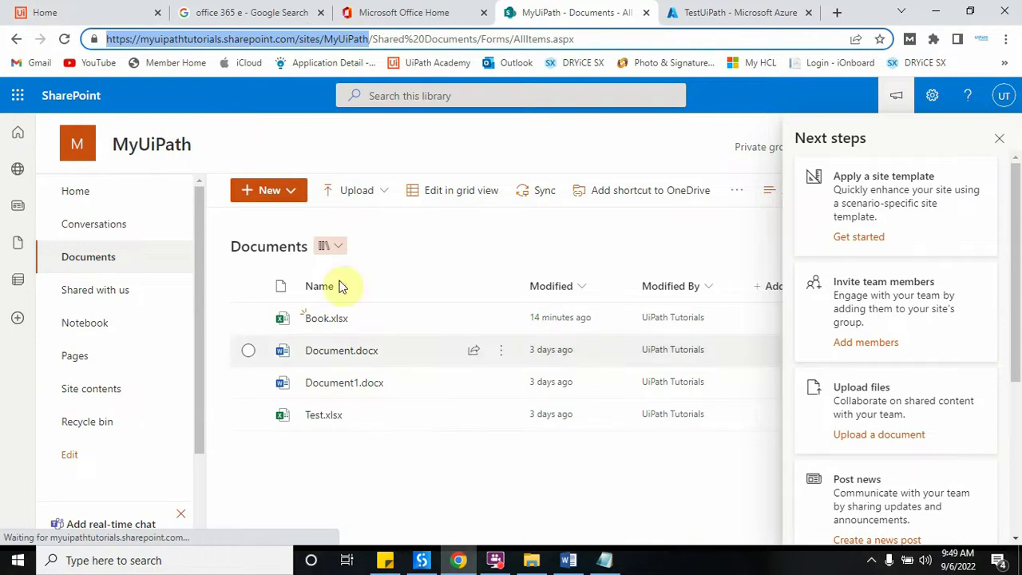
{"action": "left_click", "coordinate": [421, 560]}
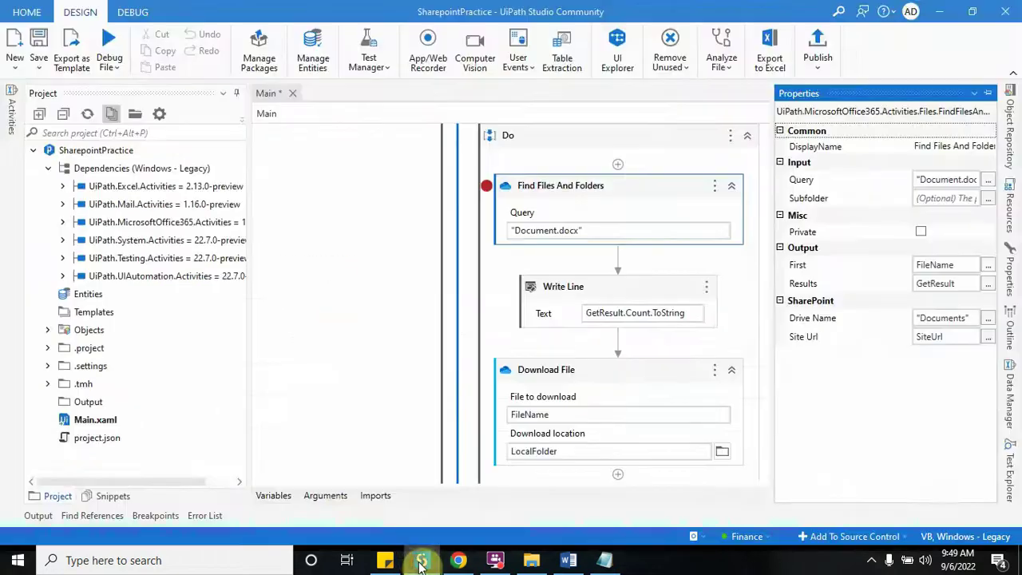
{"action": "left_click", "coordinate": [271, 495]}
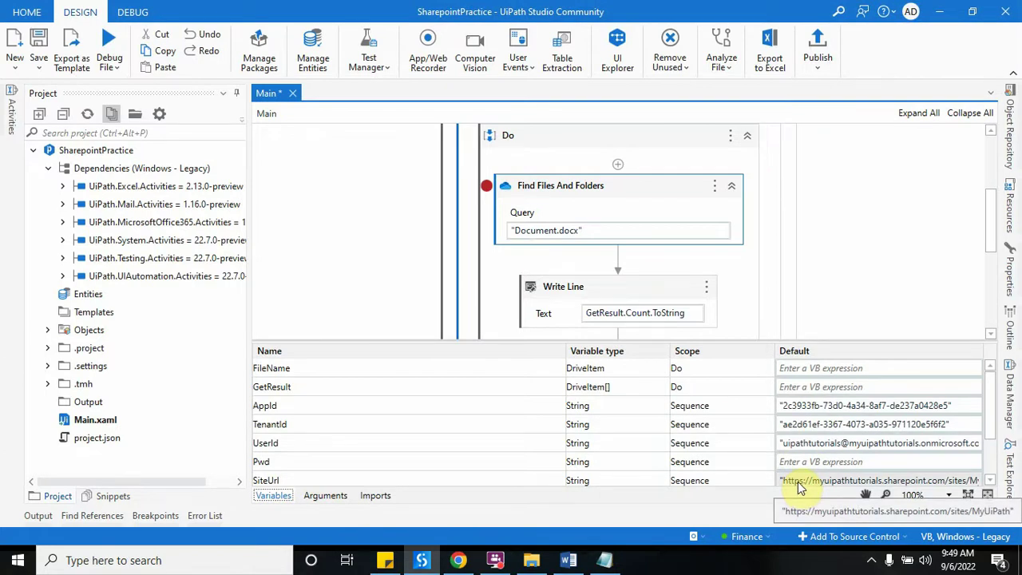
{"action": "left_click", "coordinate": [272, 495]}
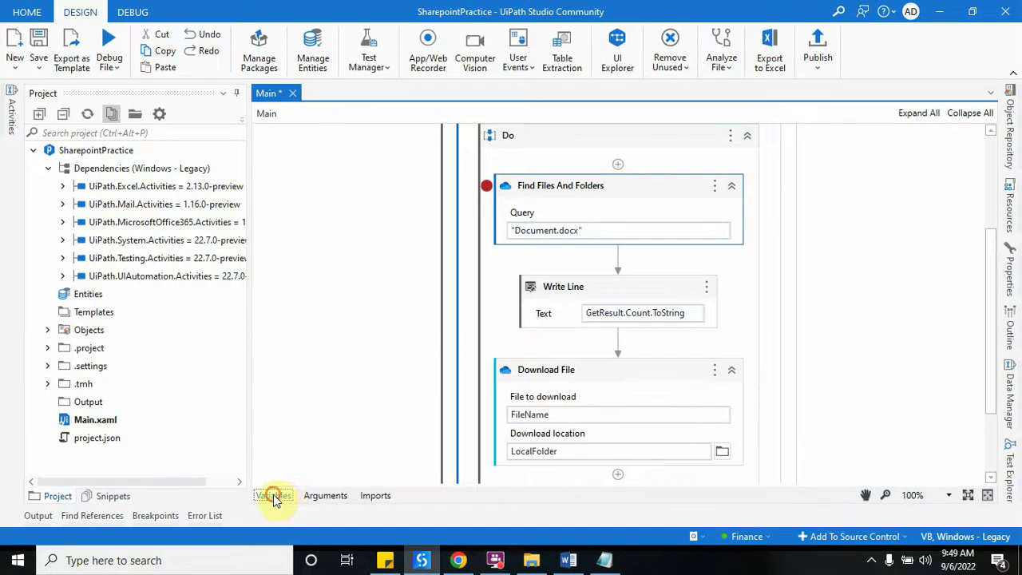
- Inspect Write Line and Download File, and compare the file to download with the First output of Find Files And Folders
{"action": "left_click", "coordinate": [664, 292]}
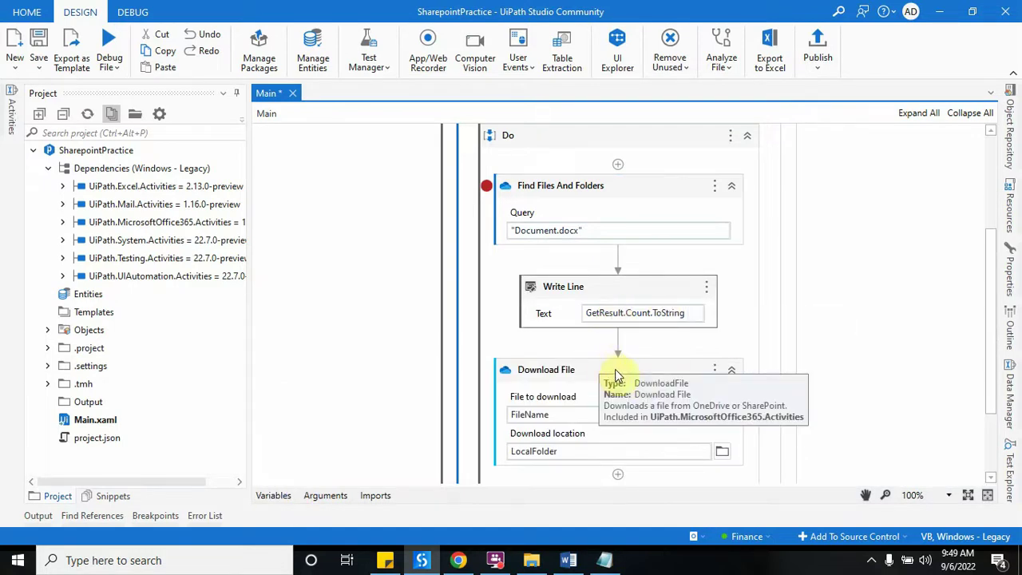
{"action": "left_click", "coordinate": [642, 367]}
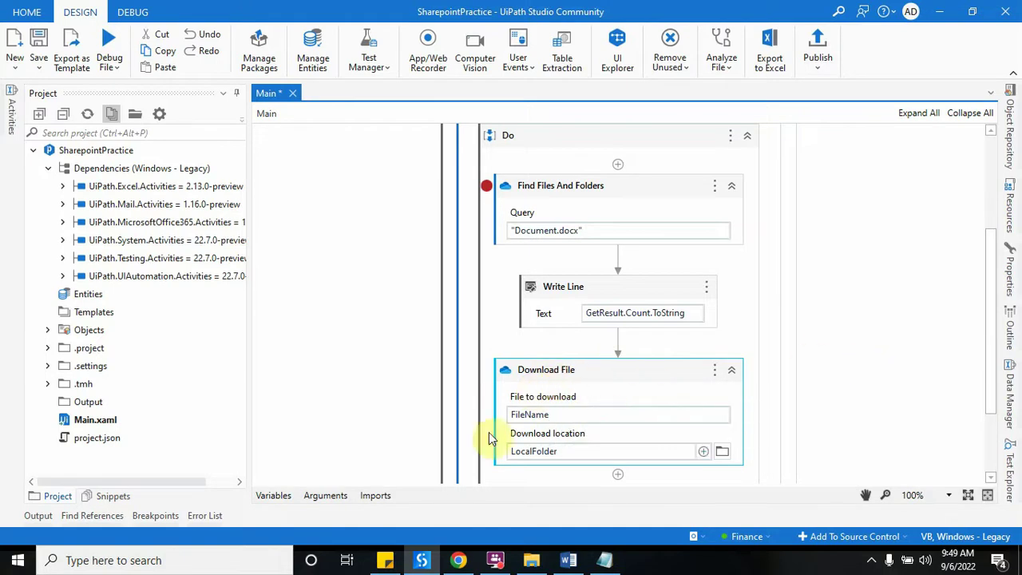
{"action": "left_click", "coordinate": [534, 415]}
{"action": "left_click_drag", "start_coordinate": [578, 411], "coordinate": [476, 409]}
{"action": "left_click", "coordinate": [650, 370]}
{"action": "left_click", "coordinate": [670, 200]}
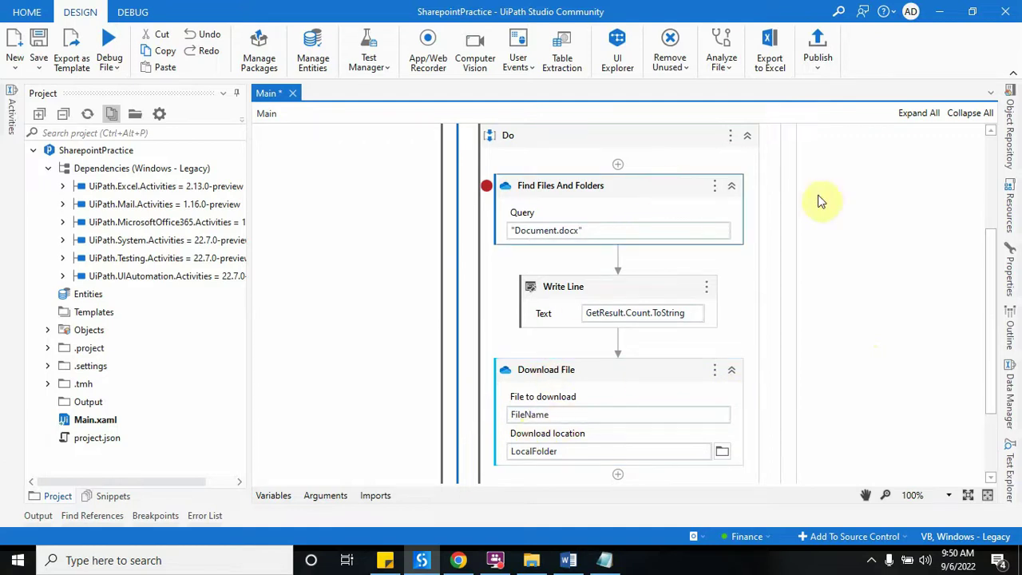
{"action": "left_click", "coordinate": [1010, 278]}
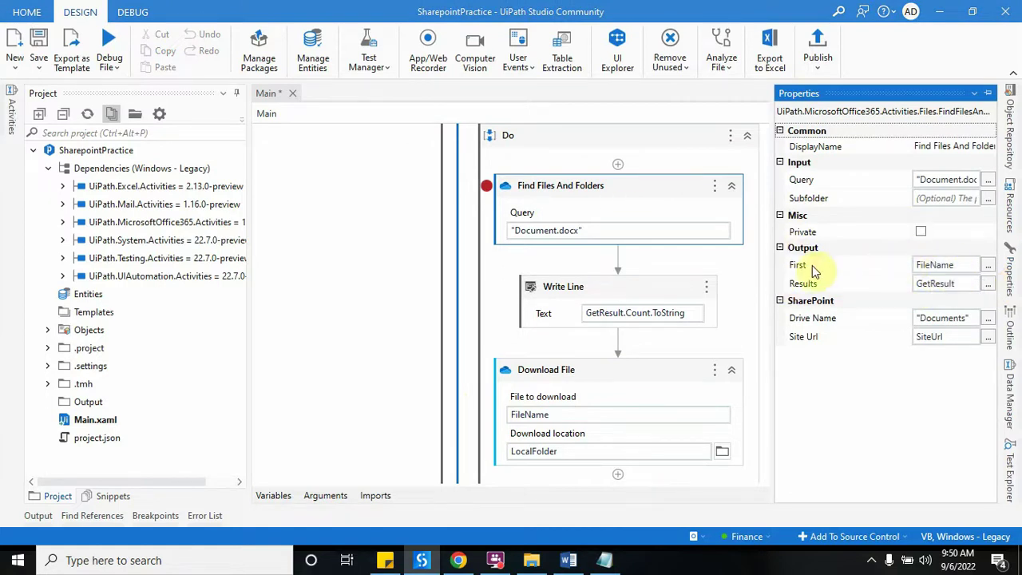
- Inspect Download File's download location and the LocalFolder variable's default value, and hide the variables list
{"action": "left_click", "coordinate": [615, 412]}
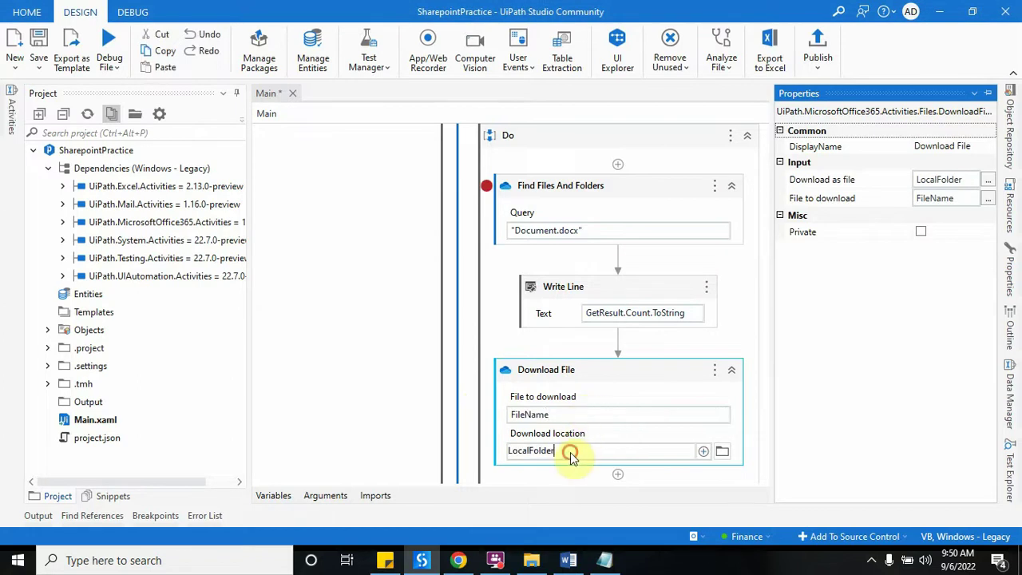
{"action": "left_click_drag", "start_coordinate": [570, 452], "coordinate": [480, 459]}
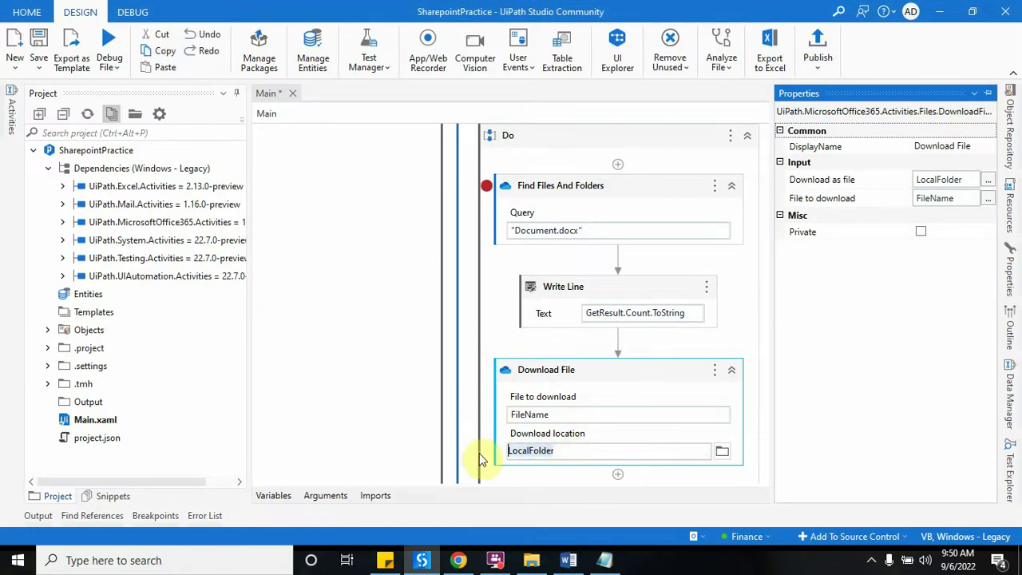
{"action": "left_click", "coordinate": [546, 457]}
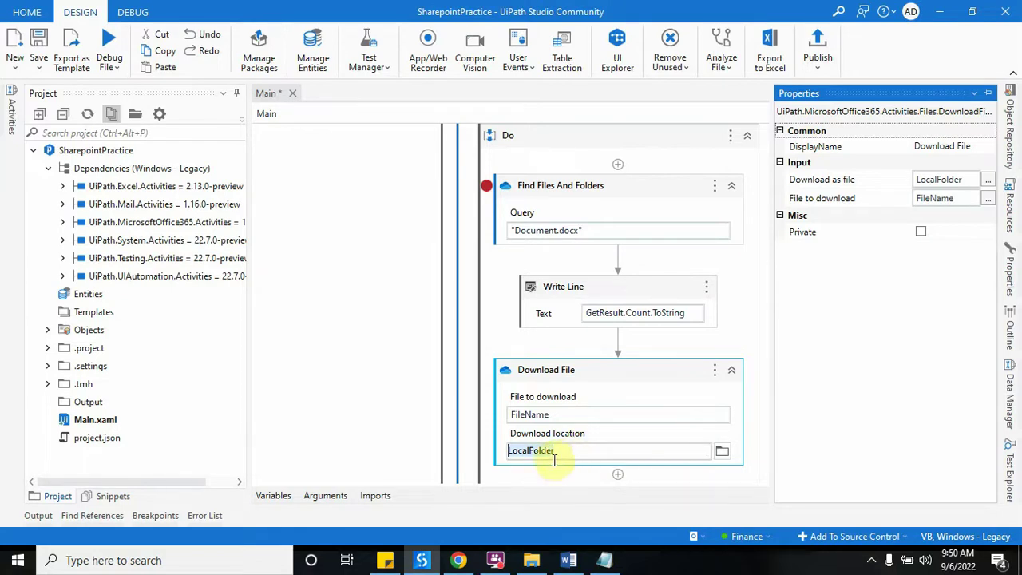
{"action": "left_click", "coordinate": [273, 495]}
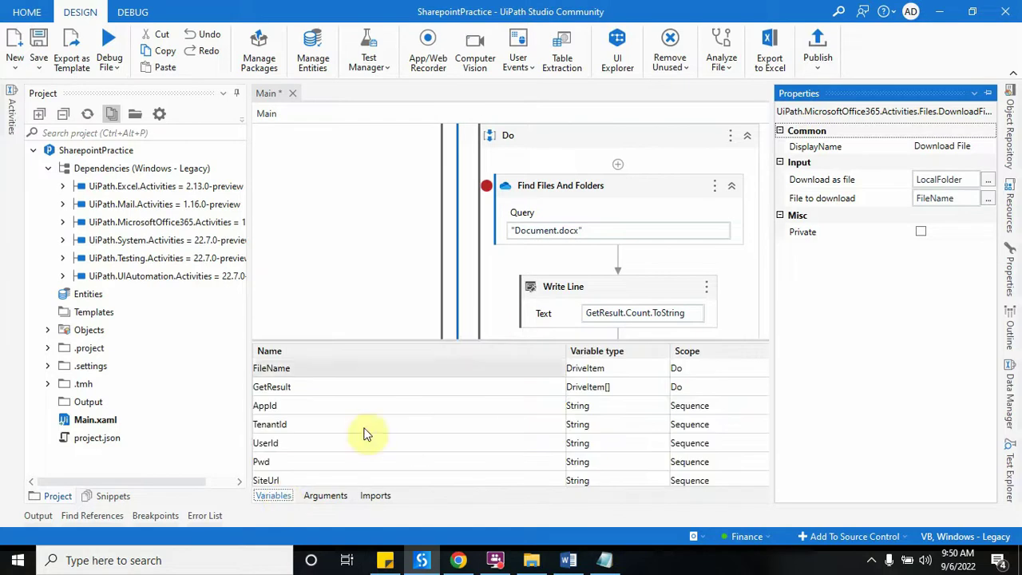
{"action": "left_click", "coordinate": [501, 303]}
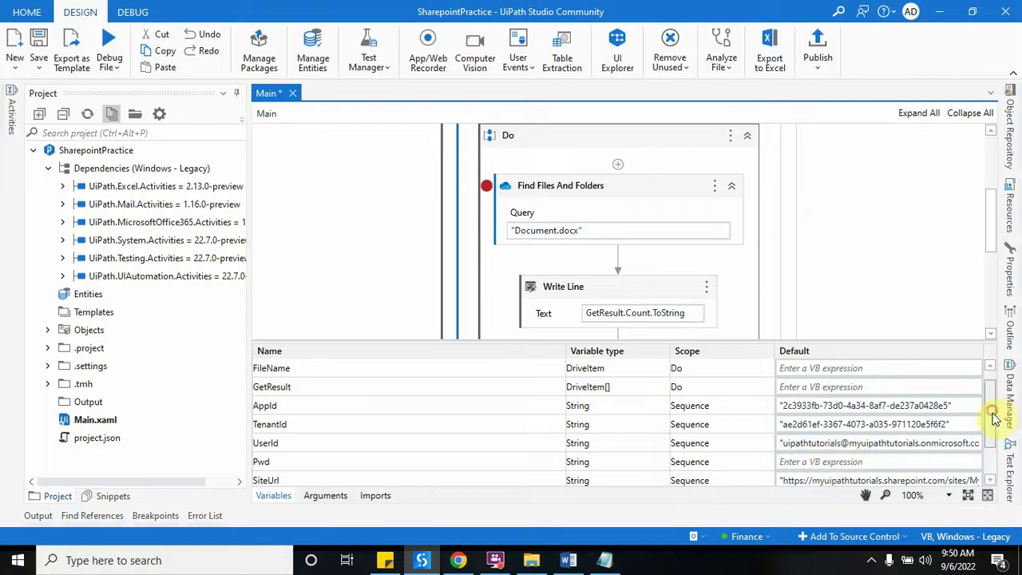
{"action": "left_click_drag", "start_coordinate": [992, 412], "coordinate": [989, 489]}
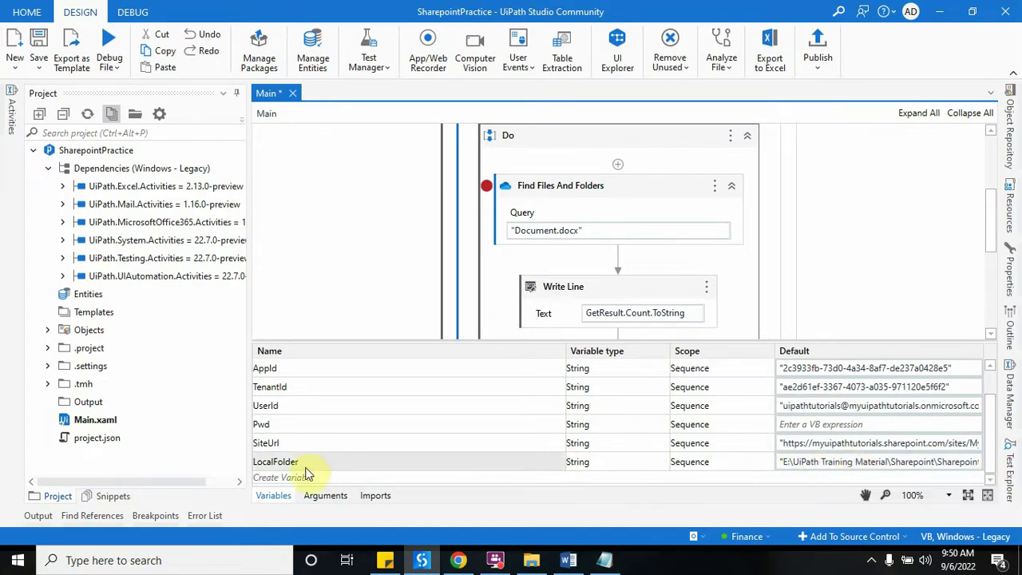
{"action": "left_click", "coordinate": [273, 495]}
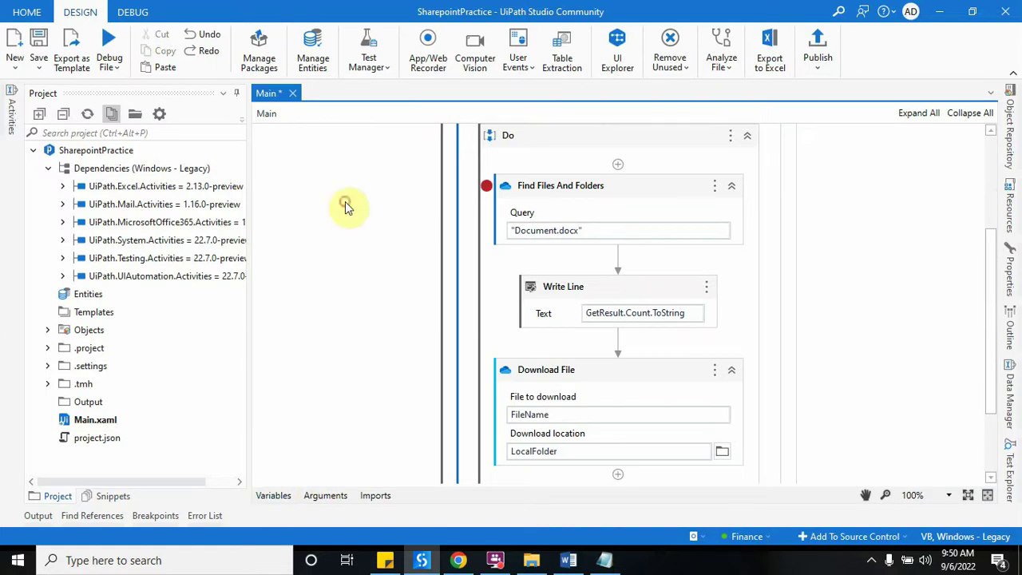
- Run the Main workflow file without debugging and open the execution output
{"action": "left_click", "coordinate": [110, 73]}
{"action": "left_click", "coordinate": [114, 89]}
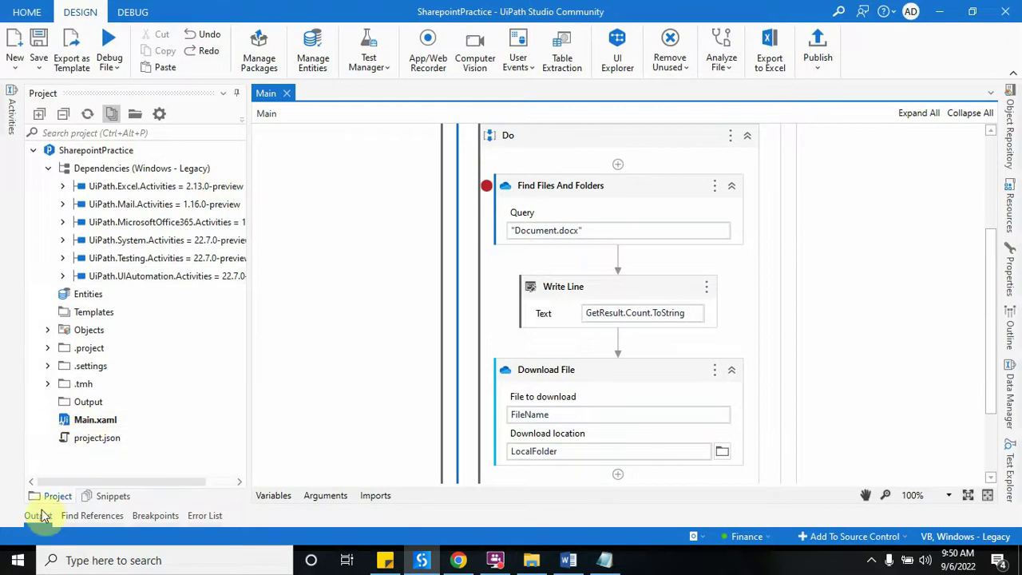
{"action": "left_click", "coordinate": [38, 516]}
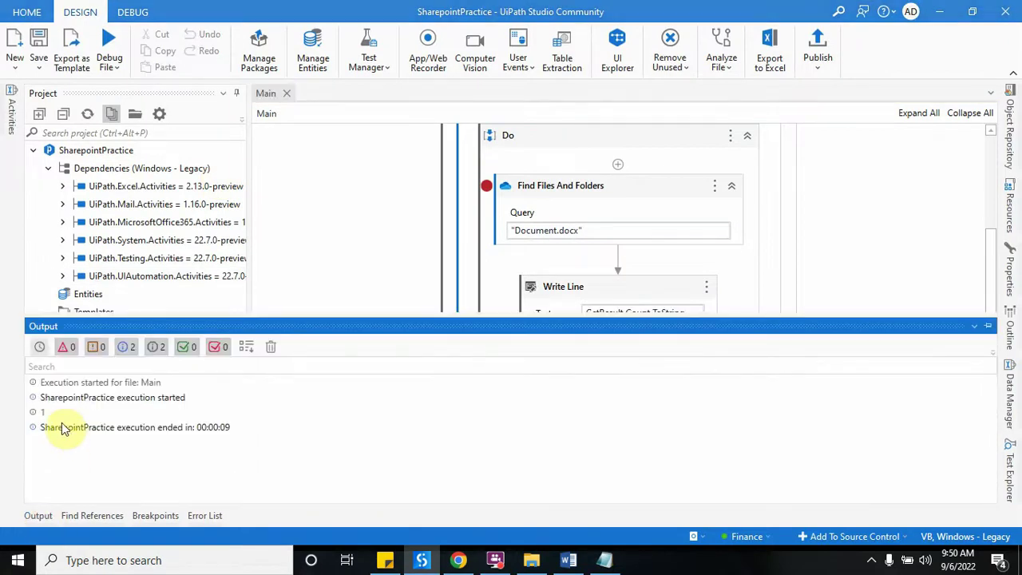
- Switch to File Explorer, open the Output folder inside SharepointPractice, and check the downloaded Document file
{"action": "left_click", "coordinate": [531, 560]}
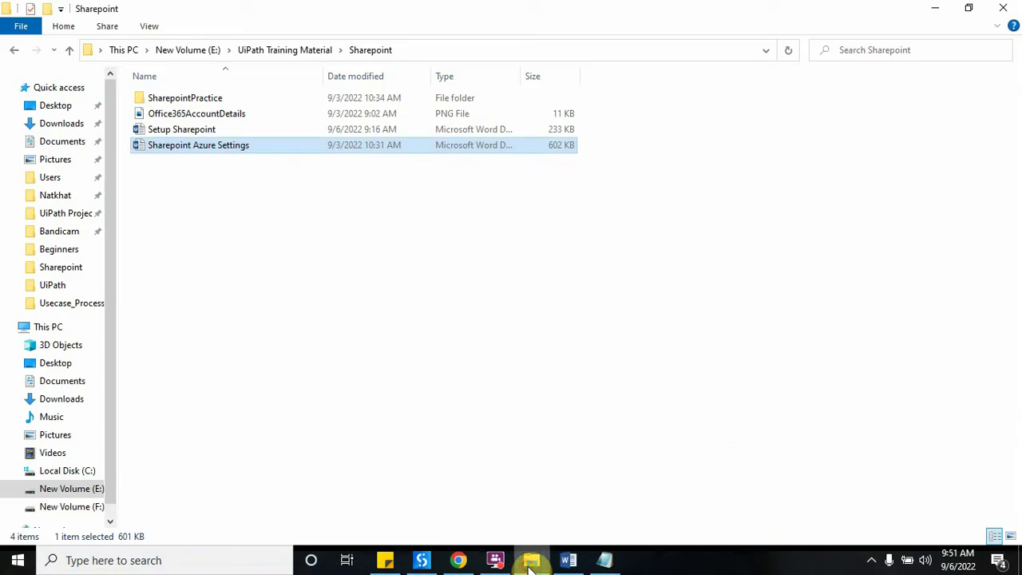
{"action": "double_click", "coordinate": [168, 97]}
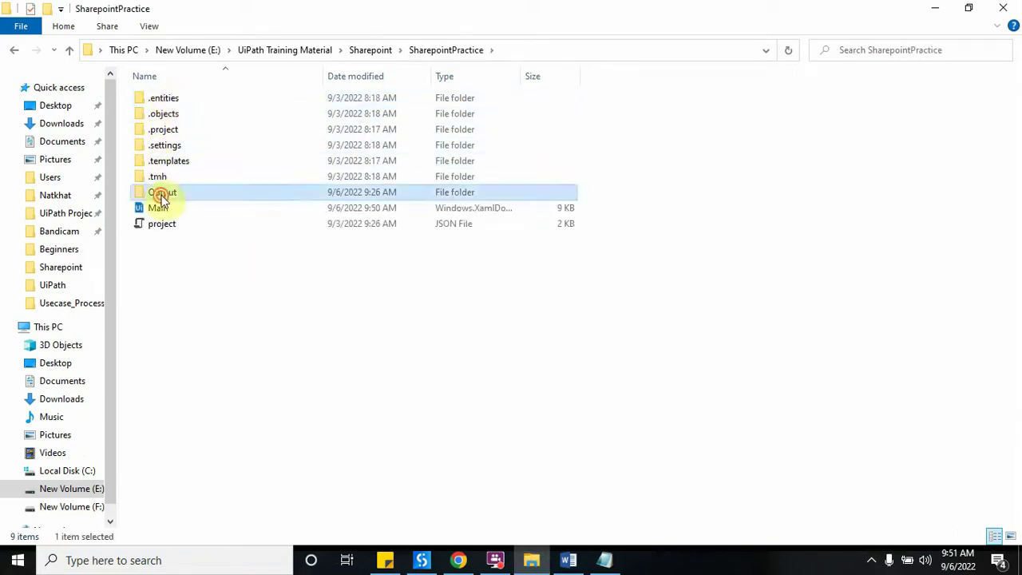
{"action": "double_click", "coordinate": [162, 192]}
{"action": "left_click", "coordinate": [207, 98]}
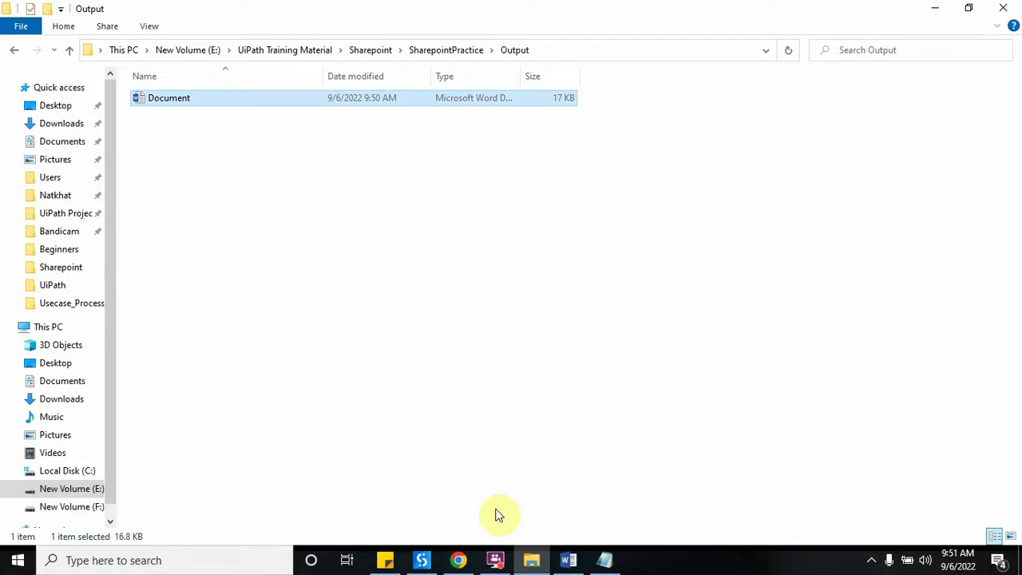
- Check the file names in the SharePoint library in Chrome, and in UiPath Studio set the Find Files And Folders query to "Test.xlsx"
{"action": "left_click", "coordinate": [458, 560]}
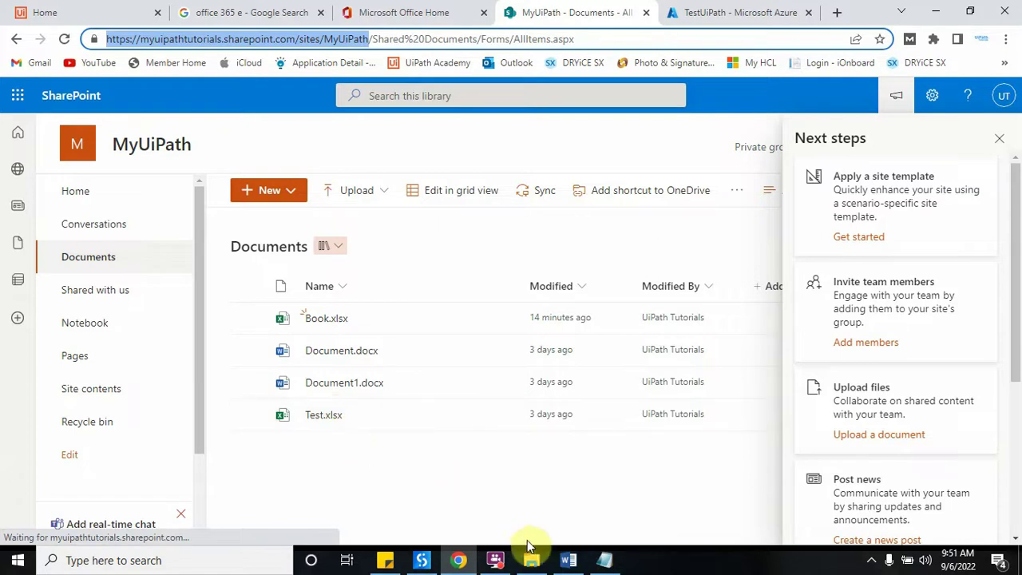
{"action": "left_click", "coordinate": [422, 560]}
{"action": "left_click", "coordinate": [691, 194]}
{"action": "left_click", "coordinate": [1010, 269]}
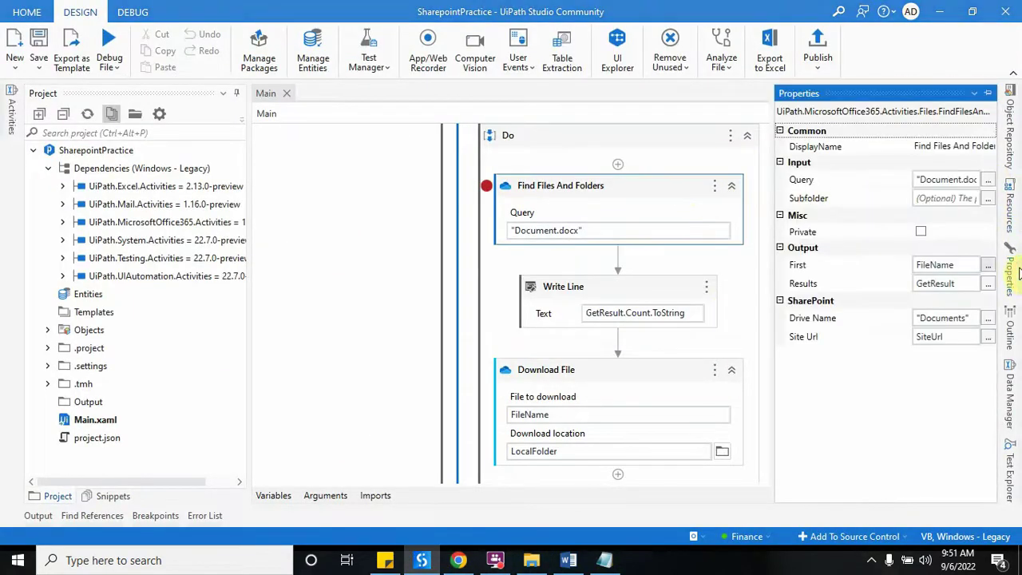
{"action": "left_click", "coordinate": [935, 178]}
{"action": "double_click", "coordinate": [926, 178]}
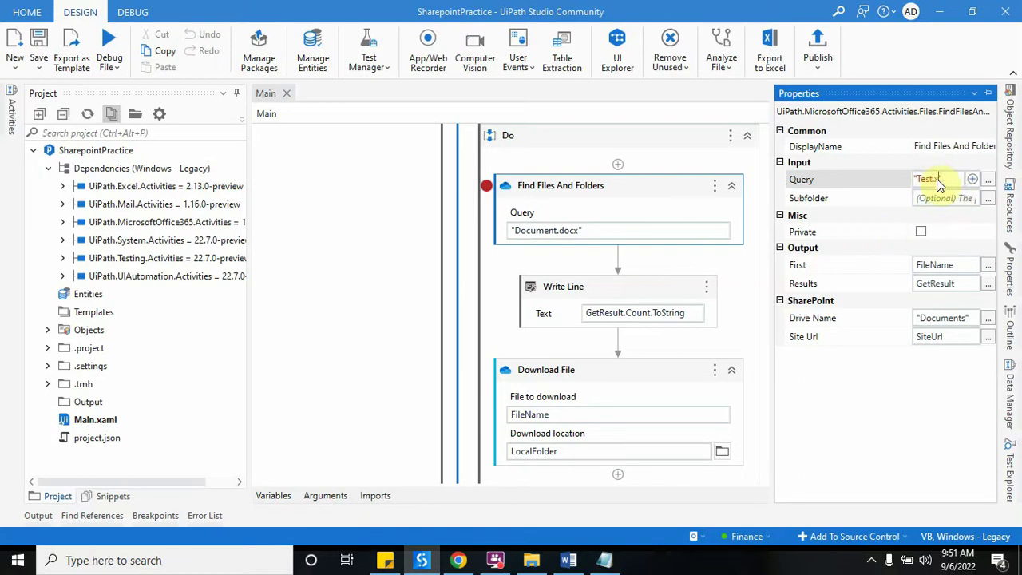
{"action": "left_click", "coordinate": [883, 431]}
{"action": "left_click", "coordinate": [412, 225]}
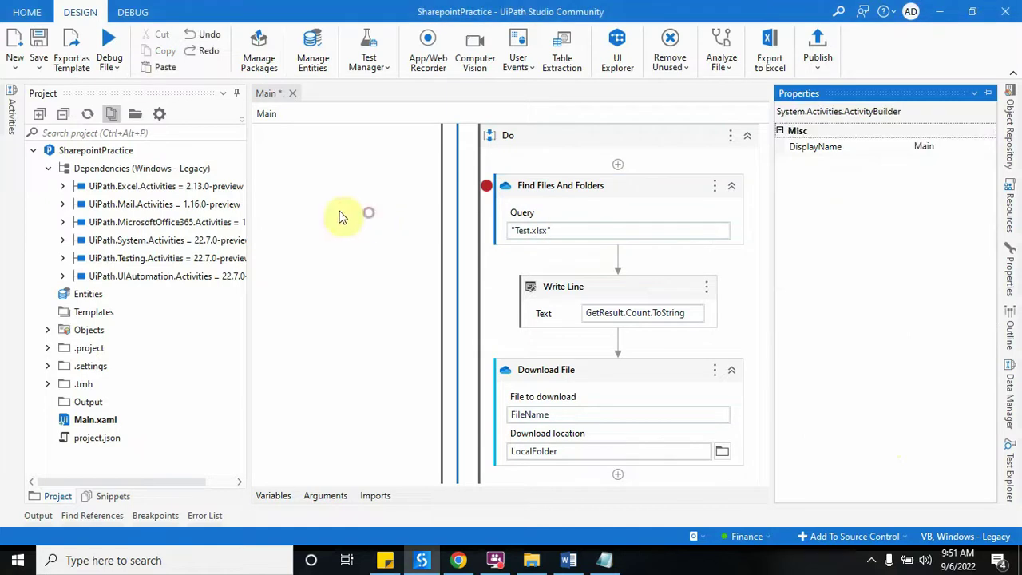
- Run the Main workflow file without debugging and check its execution output
{"action": "left_click", "coordinate": [112, 69]}
{"action": "left_click", "coordinate": [125, 93]}
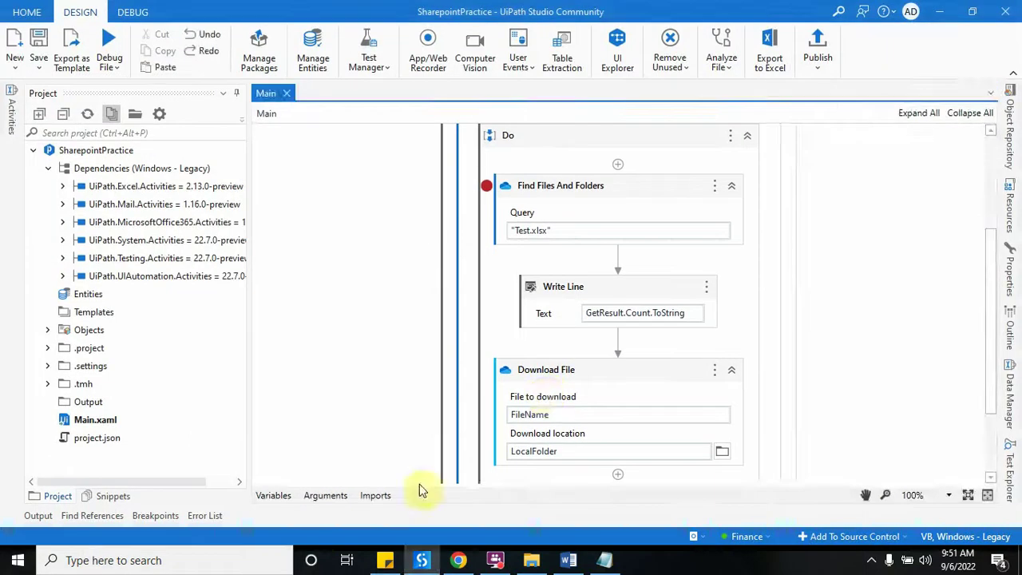
{"action": "double_click", "coordinate": [39, 522]}
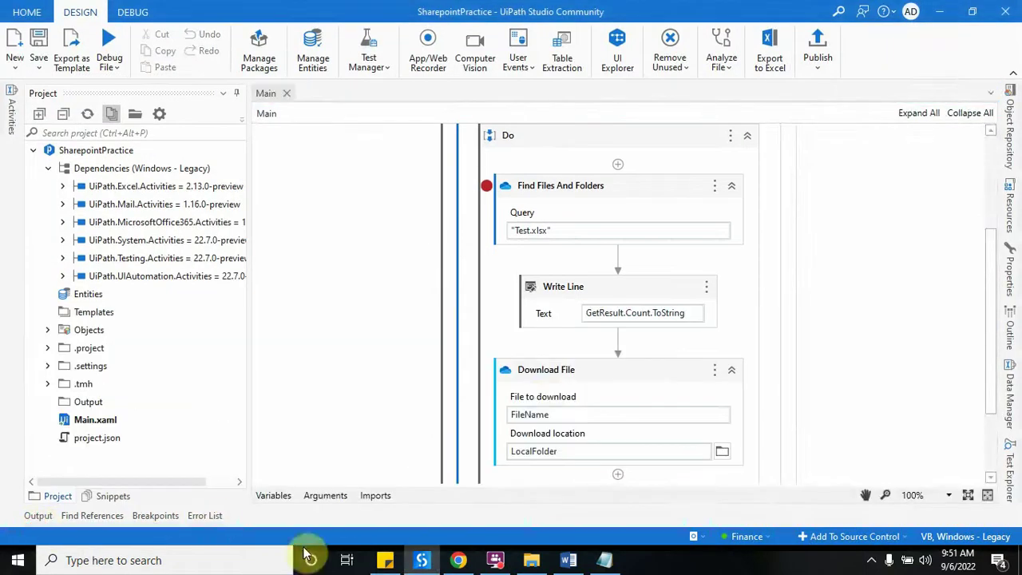
- Check the project's Output folder in File Explorer for the downloaded Test workbook and return to UiPath Studio
{"action": "left_click", "coordinate": [559, 570]}
{"action": "left_click", "coordinate": [534, 570]}
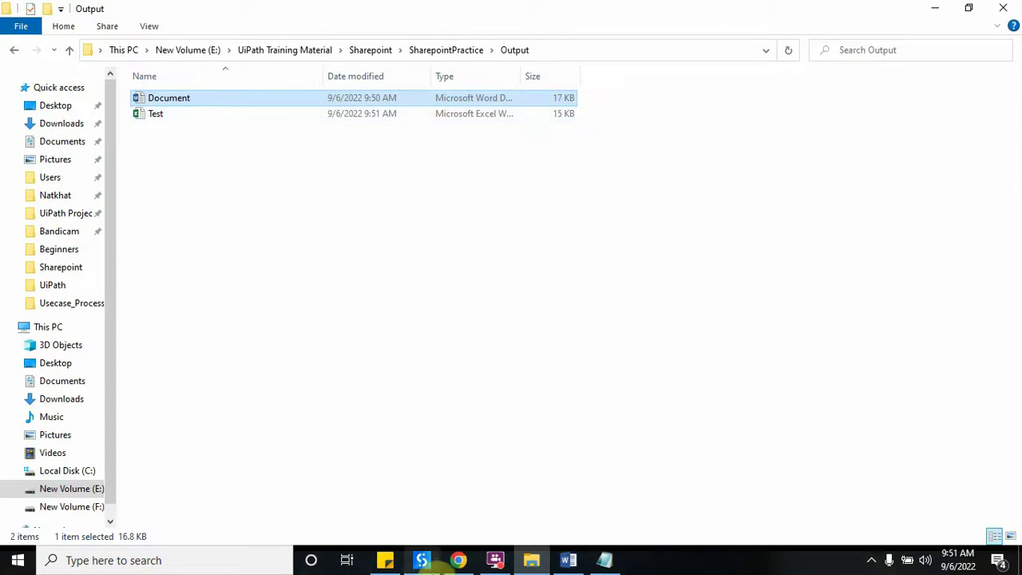
{"action": "left_click", "coordinate": [423, 561]}
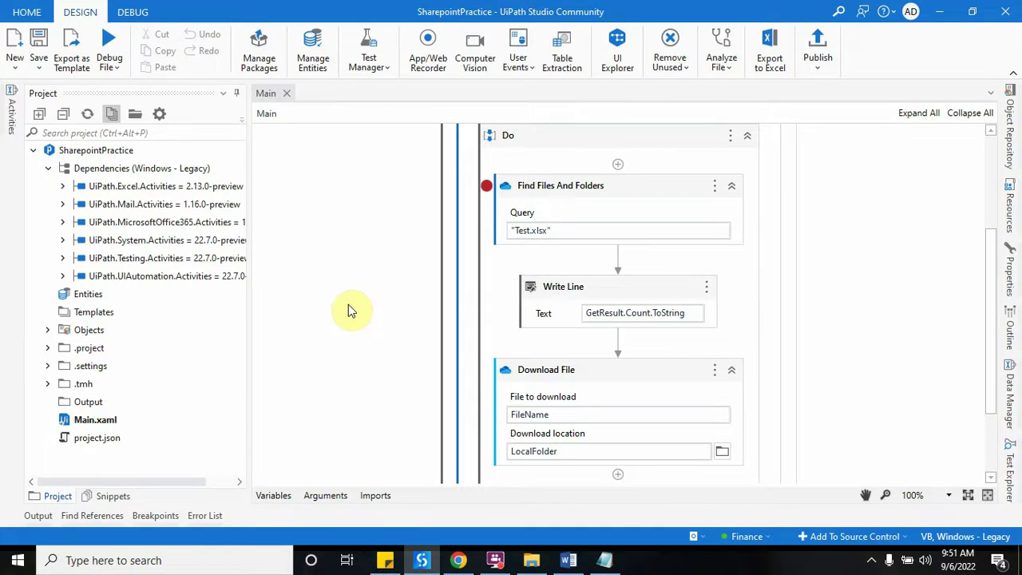
{"action": "left_click", "coordinate": [495, 562]}
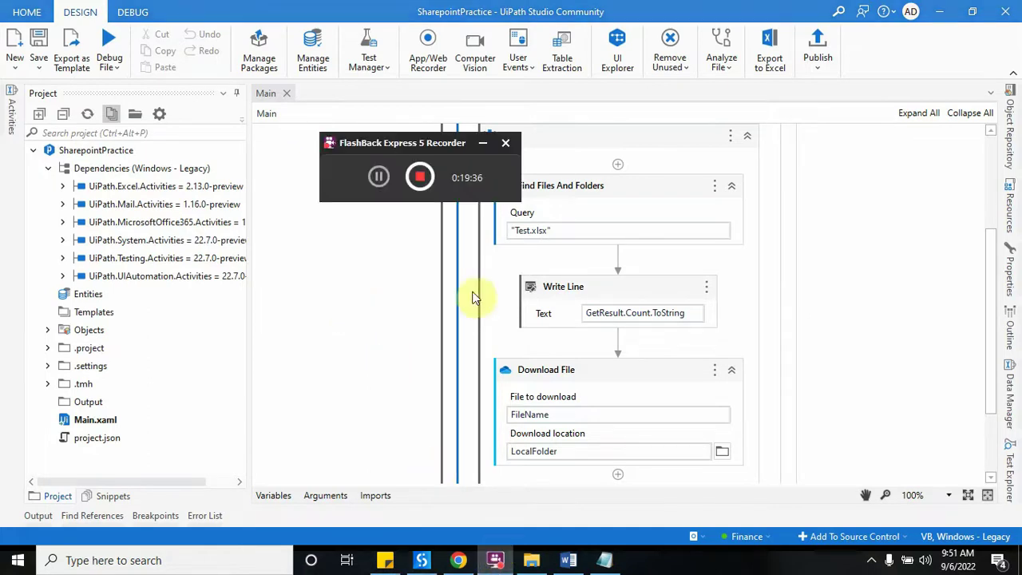